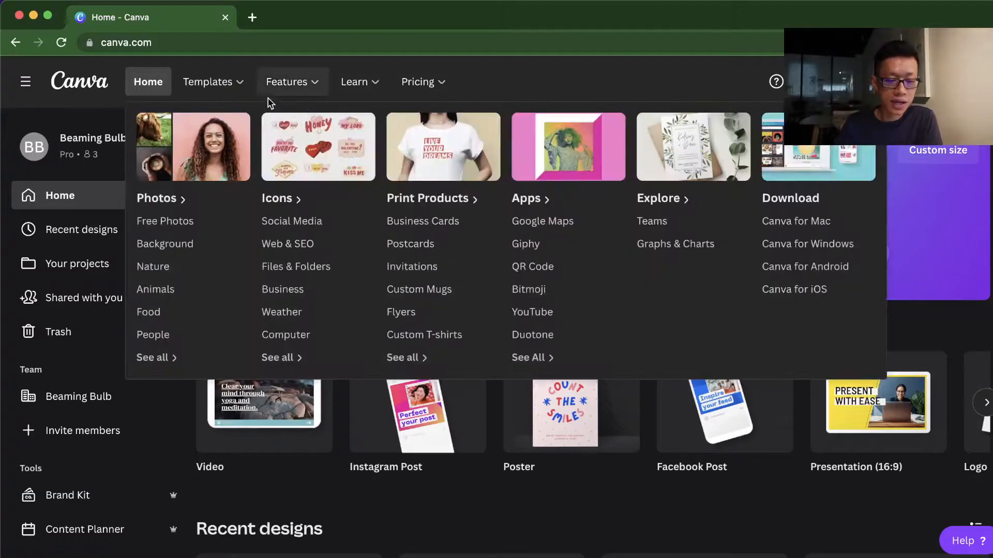
{"action": "mouse_move", "coordinate": [204, 88]}
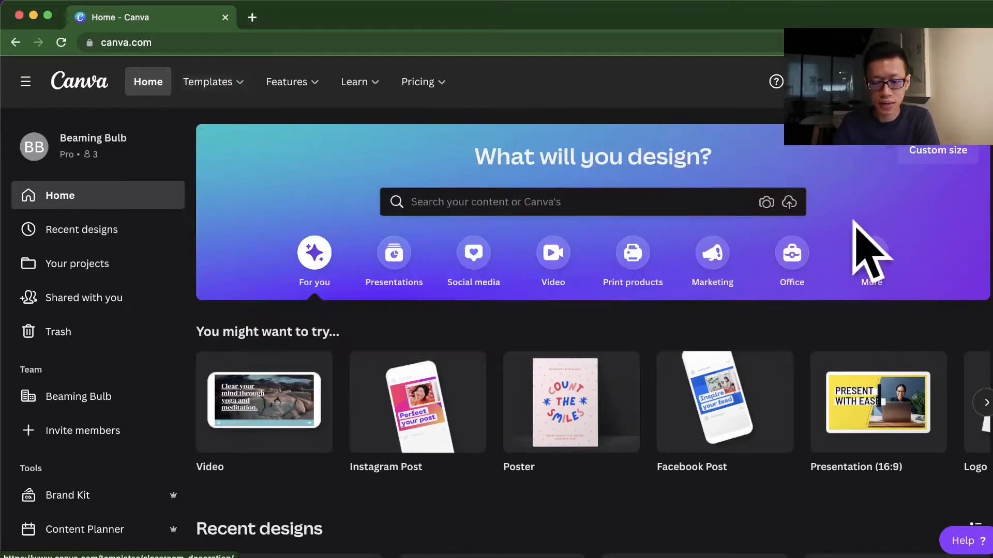
{"action": "mouse_move", "coordinate": [410, 74]}
{"action": "mouse_move", "coordinate": [180, 93]}
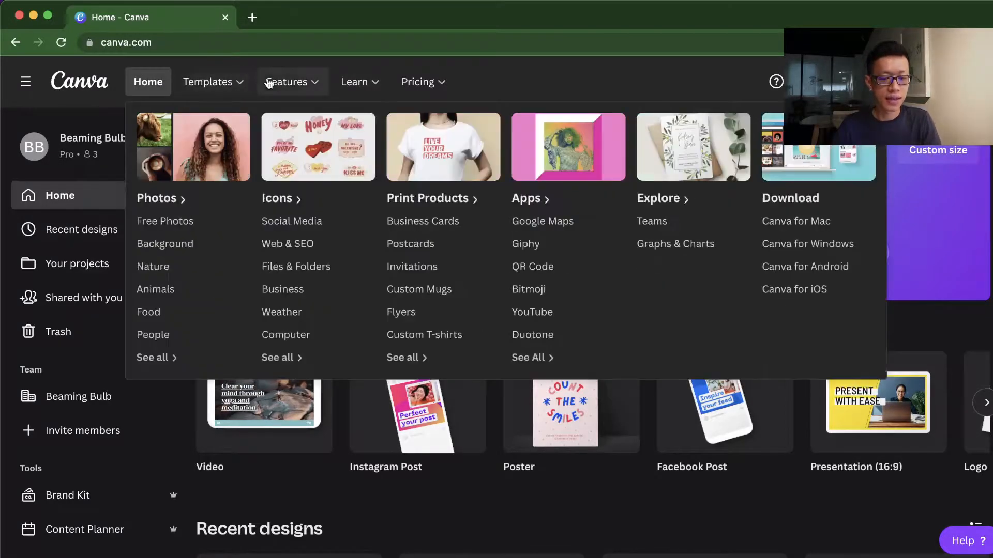
- Open the Instagram Posts template gallery and browse the available designs
{"action": "mouse_move", "coordinate": [224, 86]}
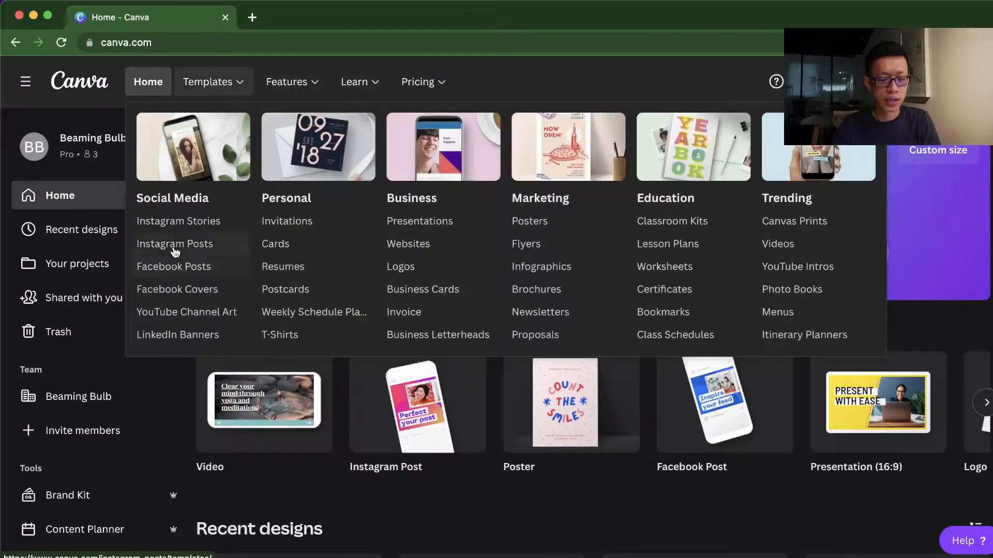
{"action": "left_click", "coordinate": [203, 246]}
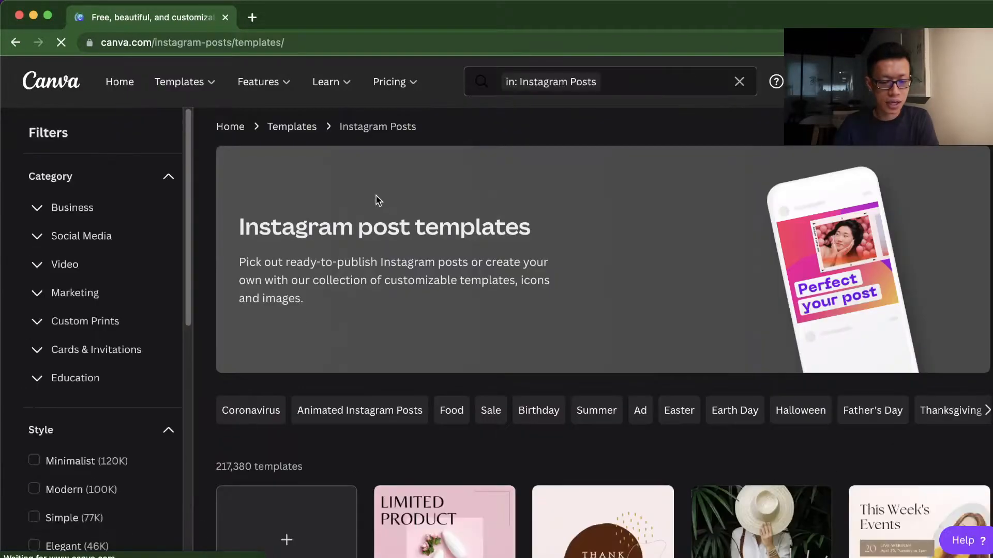
{"action": "scroll", "coordinate": [466, 238], "scroll_direction": "down", "scroll_amount": 8}
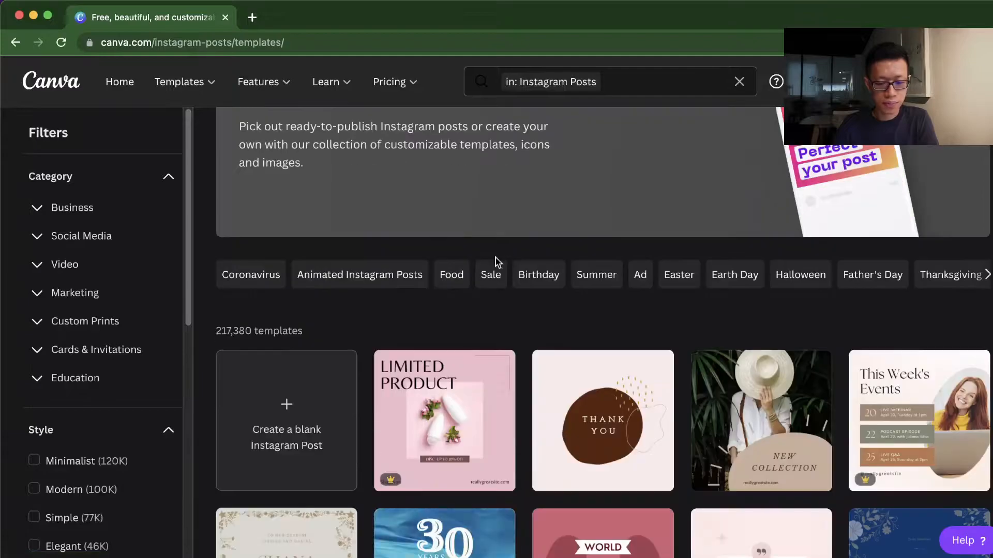
{"action": "scroll", "coordinate": [656, 247], "scroll_direction": "down", "scroll_amount": 15}
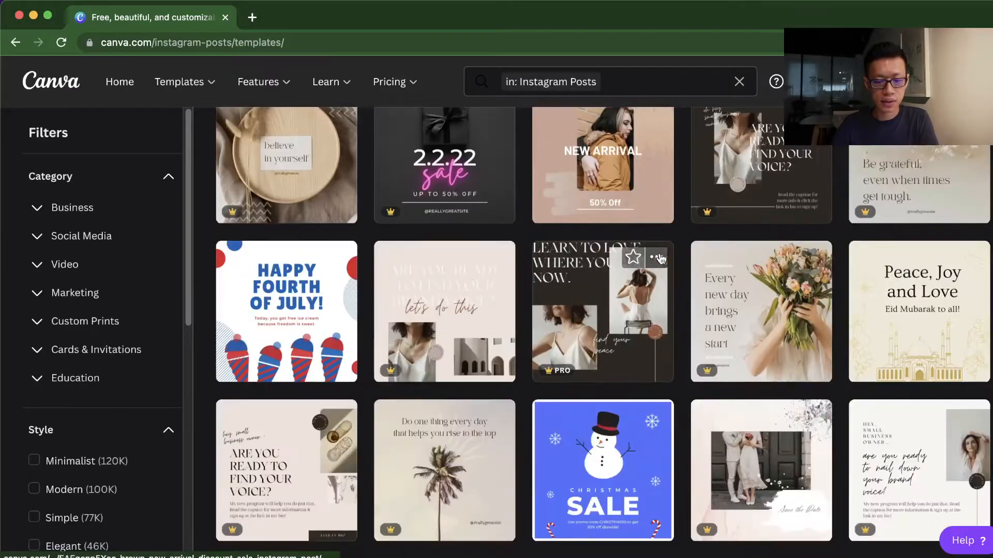
{"action": "scroll", "coordinate": [760, 269], "scroll_direction": "down", "scroll_amount": 12}
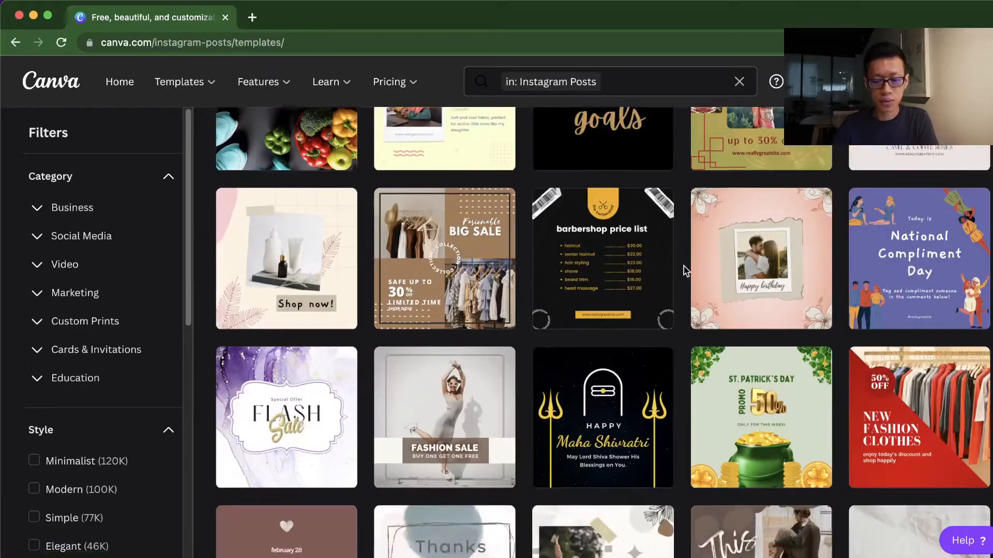
{"action": "scroll", "coordinate": [686, 271], "scroll_direction": "up", "scroll_amount": 1}
{"action": "scroll", "coordinate": [686, 270], "scroll_direction": "down", "scroll_amount": 6}
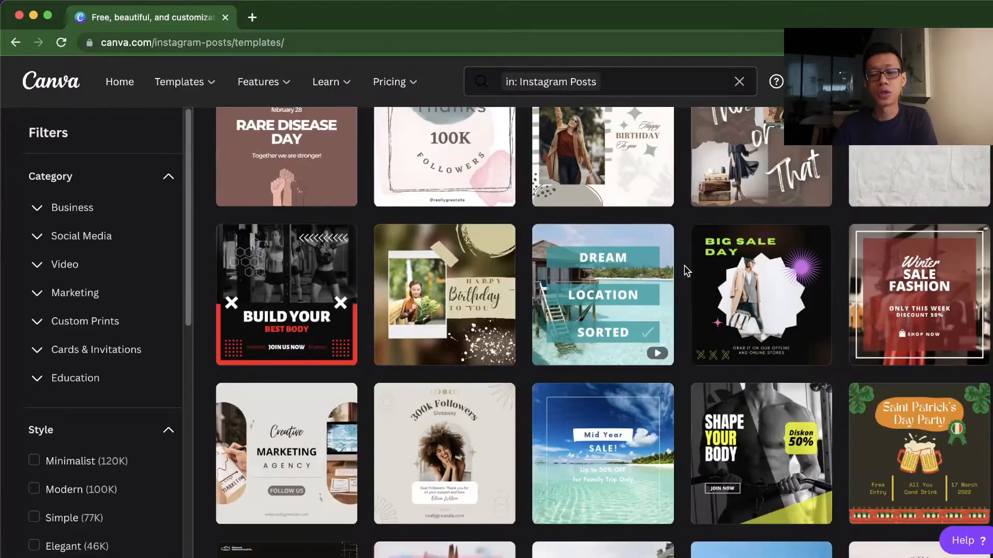
{"action": "scroll", "coordinate": [628, 223], "scroll_direction": "up", "scroll_amount": 4}
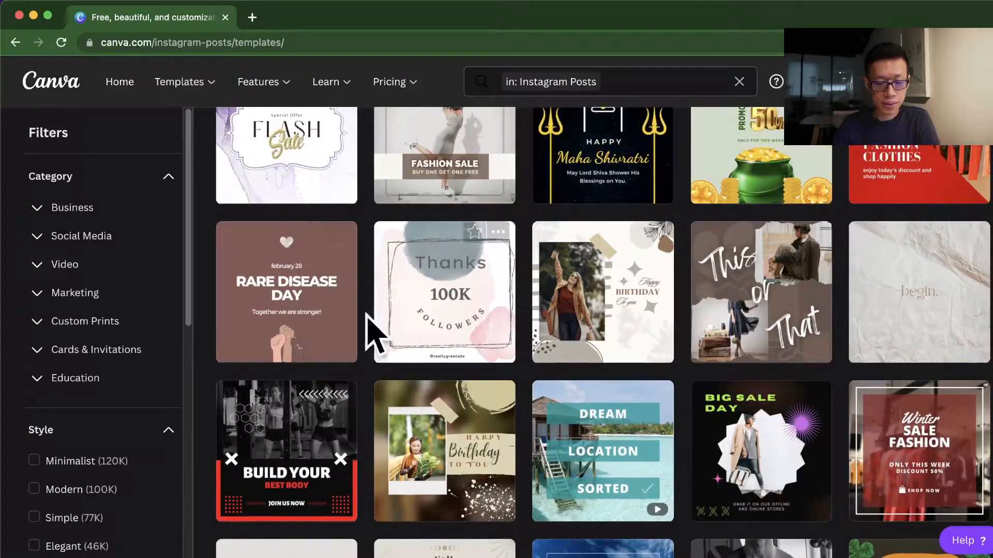
{"action": "scroll", "coordinate": [561, 282], "scroll_direction": "down", "scroll_amount": 5}
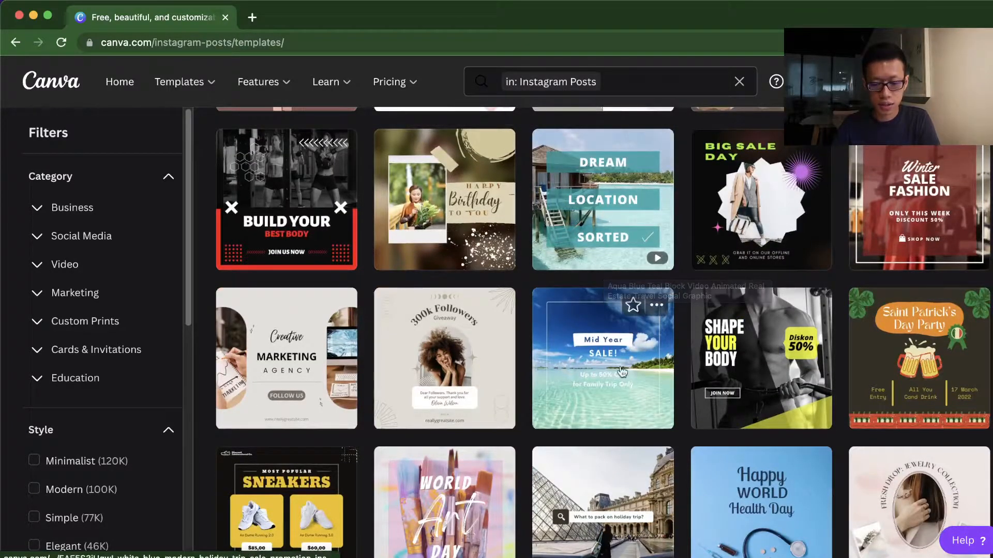
- Open the blue beach "Mid Year SALE!" Instagram post template for customization and return to the Instagram Posts template gallery
{"action": "left_click", "coordinate": [670, 339]}
{"action": "left_click", "coordinate": [775, 264]}
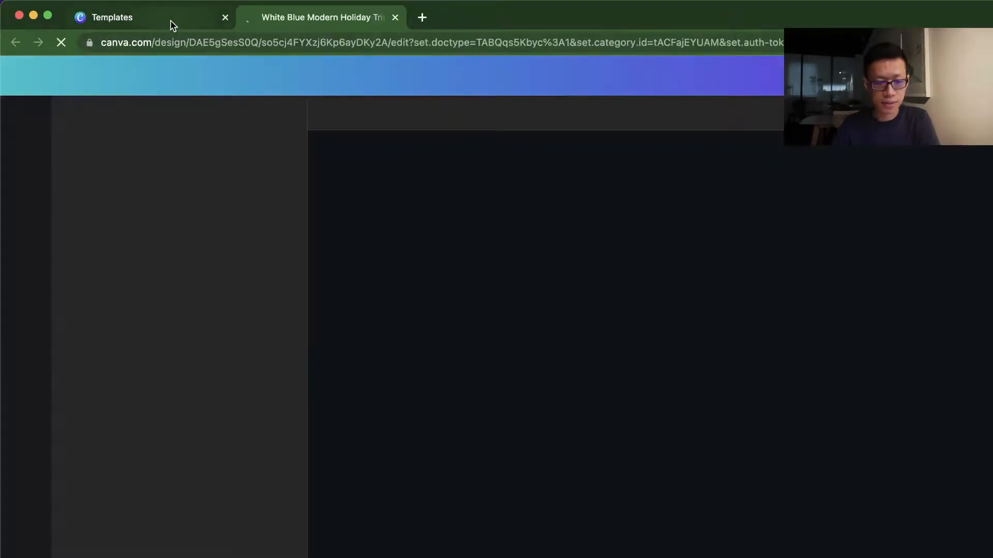
{"action": "left_click", "coordinate": [171, 27]}
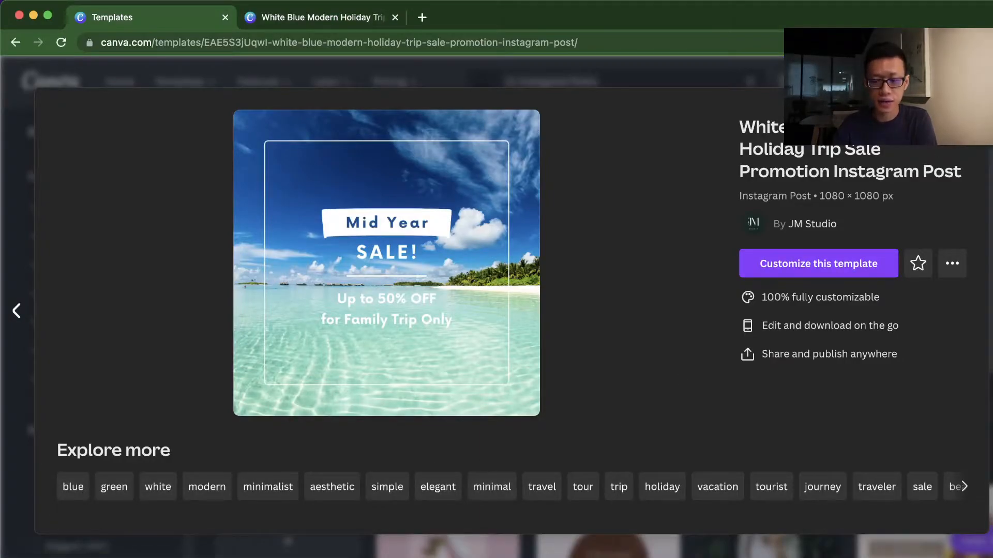
{"action": "left_click", "coordinate": [966, 108]}
{"action": "scroll", "coordinate": [343, 239], "scroll_direction": "up", "scroll_amount": 8}
{"action": "scroll", "coordinate": [344, 239], "scroll_direction": "up", "scroll_amount": 10}
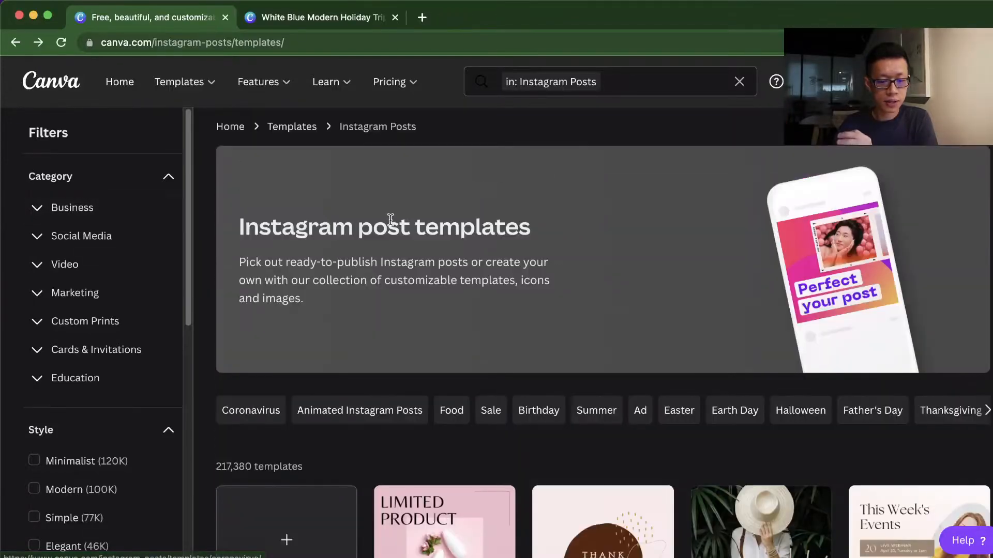
- Search the templates for "weekend sale" and look over the first results
{"action": "left_click", "coordinate": [635, 76]}
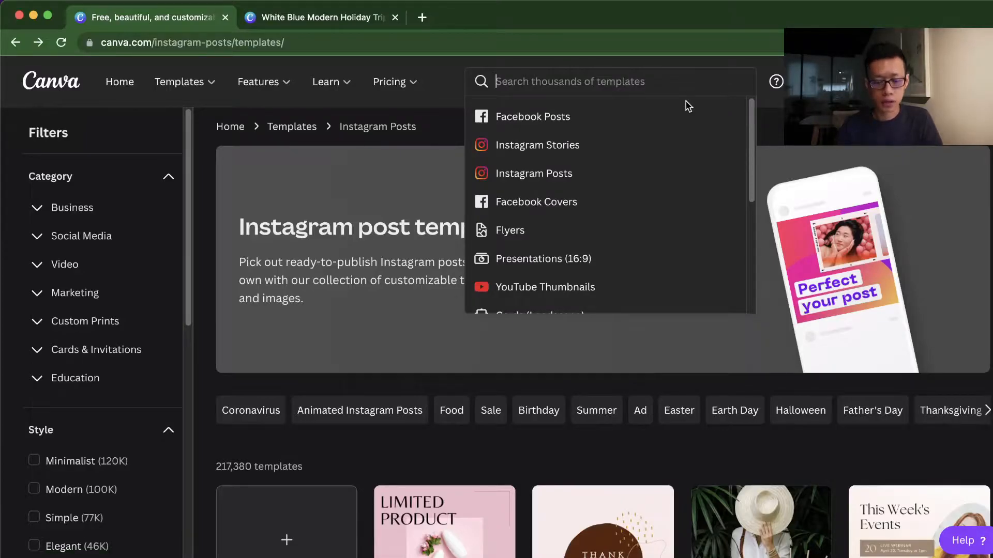
{"action": "type", "text": "weekend sale"}
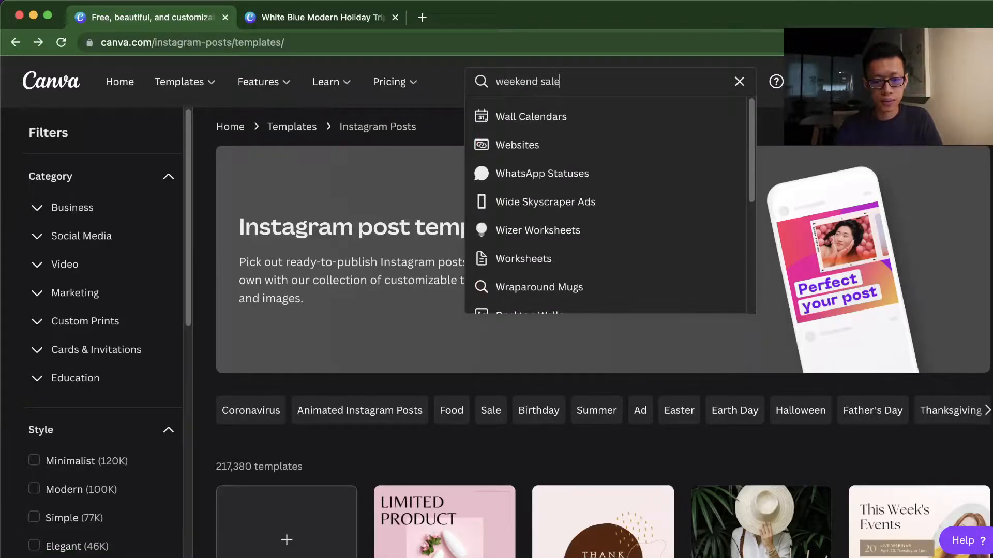
{"action": "key", "text": "Return"}
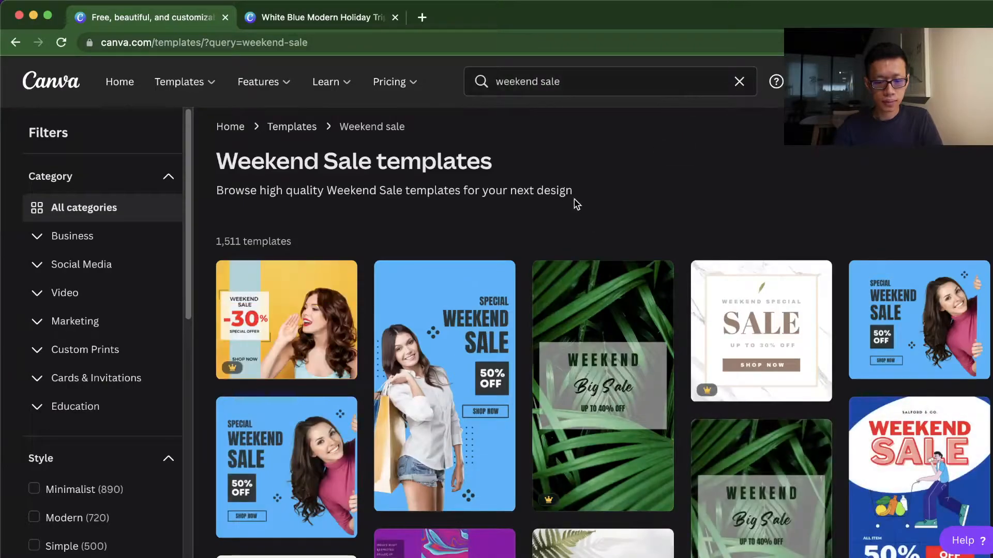
{"action": "scroll", "coordinate": [455, 300], "scroll_direction": "down", "scroll_amount": 3}
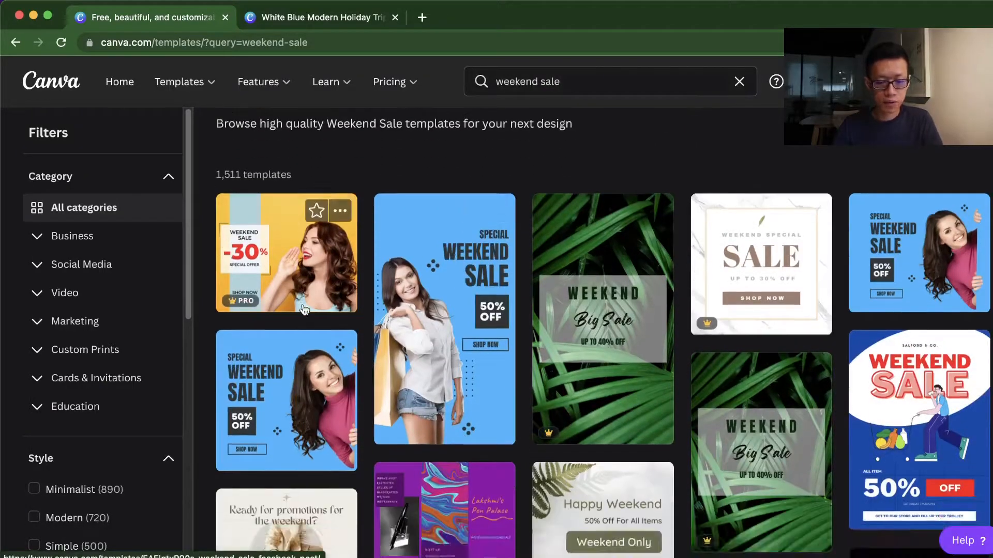
- Review the style and theme filters and narrow the weekend sale templates to the Sale theme
{"action": "scroll", "coordinate": [103, 393], "scroll_direction": "down", "scroll_amount": 5}
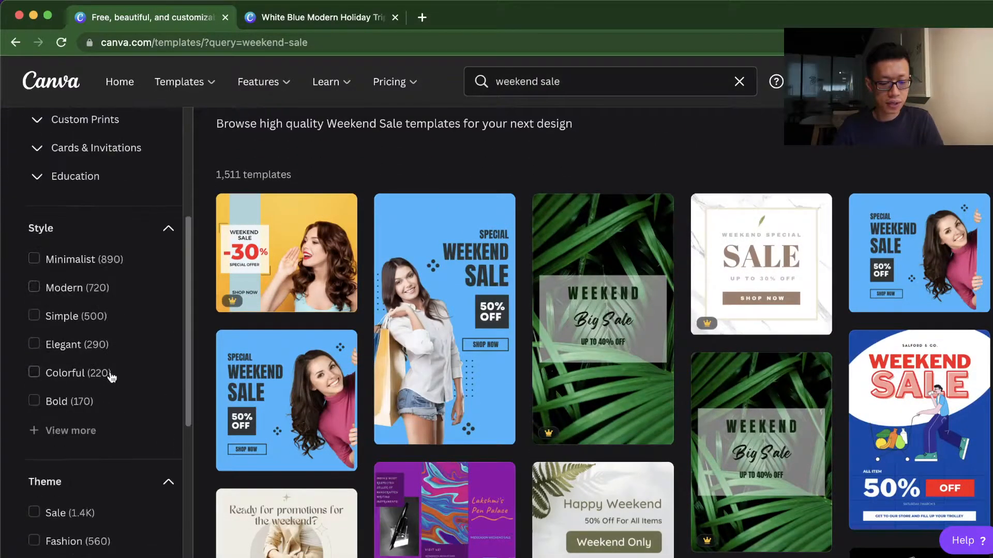
{"action": "scroll", "coordinate": [108, 378], "scroll_direction": "down", "scroll_amount": 1}
{"action": "scroll", "coordinate": [72, 378], "scroll_direction": "down", "scroll_amount": 4}
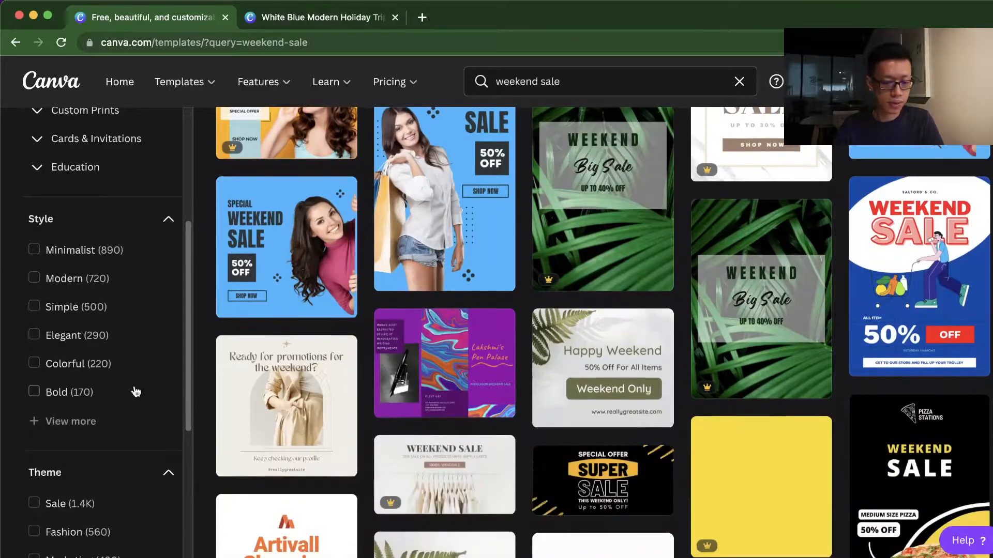
{"action": "scroll", "coordinate": [45, 465], "scroll_direction": "down", "scroll_amount": 1}
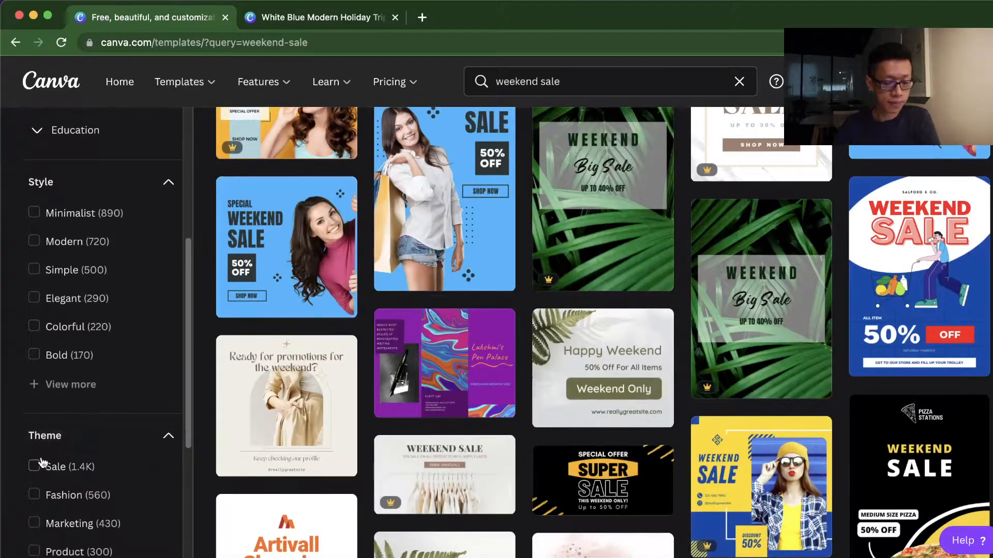
{"action": "left_click", "coordinate": [35, 466]}
{"action": "scroll", "coordinate": [462, 224], "scroll_direction": "down", "scroll_amount": 2}
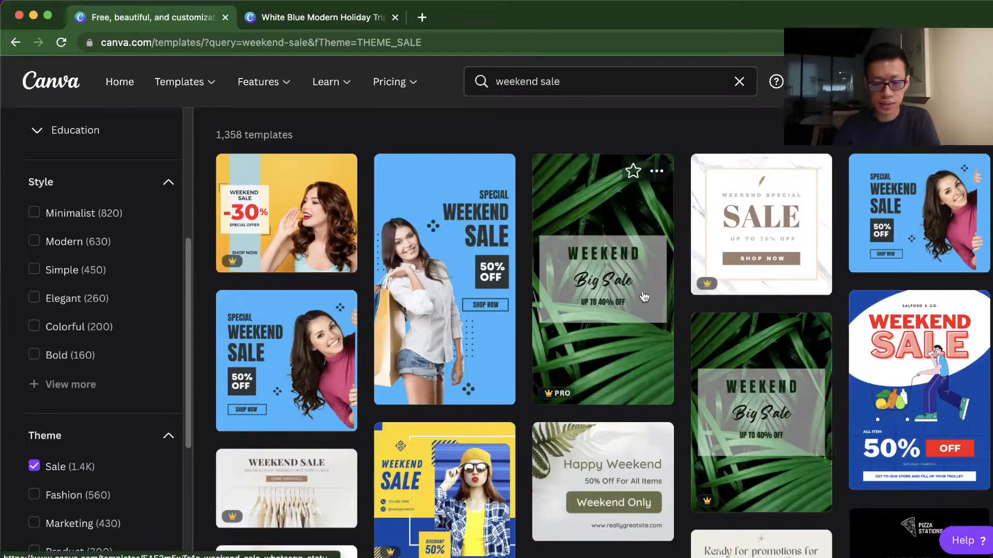
{"action": "scroll", "coordinate": [147, 389], "scroll_direction": "down", "scroll_amount": 2}
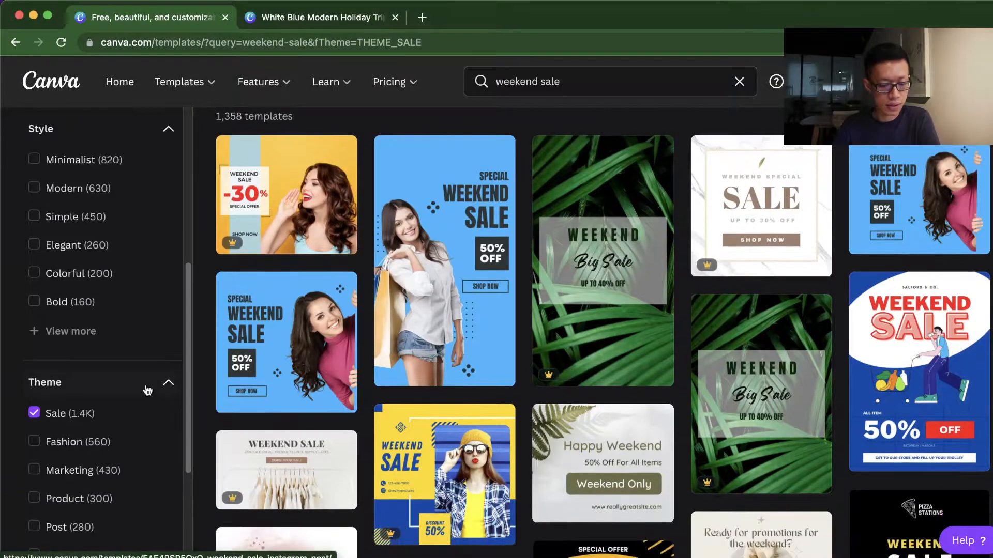
- Switch the theme filter from Sale to Fashion and browse the matching templates
{"action": "left_click", "coordinate": [33, 415]}
{"action": "left_click", "coordinate": [35, 441]}
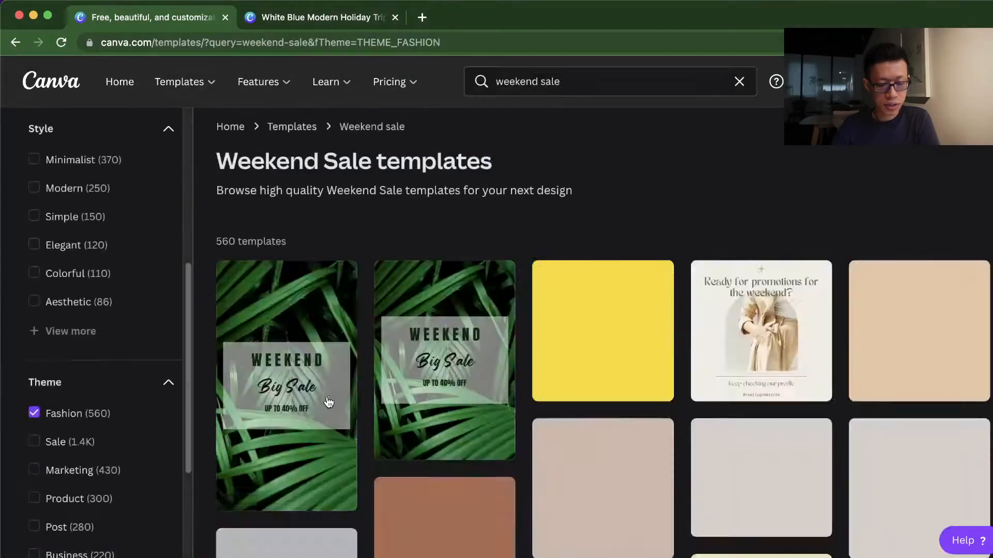
{"action": "scroll", "coordinate": [573, 188], "scroll_direction": "down", "scroll_amount": 2}
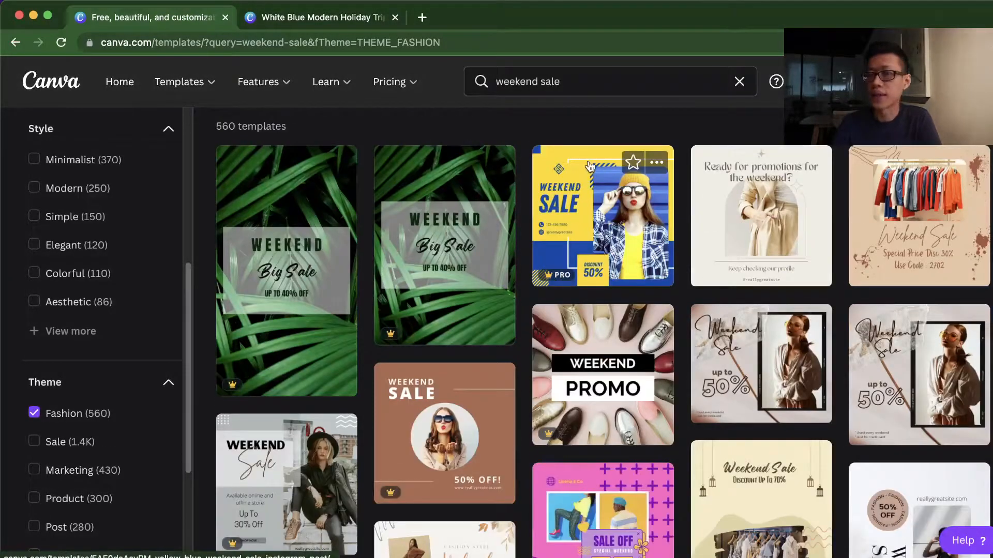
{"action": "scroll", "coordinate": [459, 382], "scroll_direction": "down", "scroll_amount": 10}
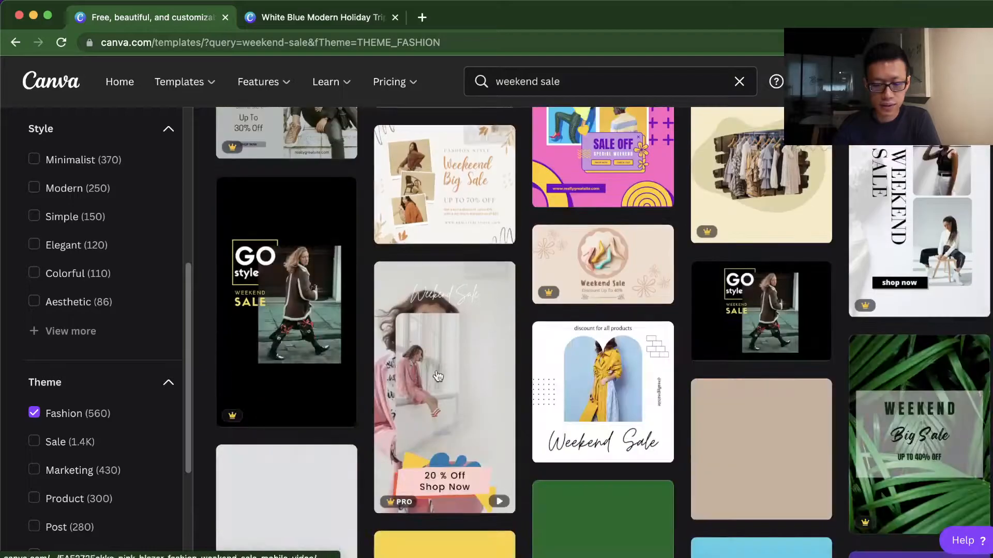
- Remove the Fashion theme filter, filter the weekend sale templates by the red color, and browse the results
{"action": "left_click", "coordinate": [35, 440]}
{"action": "scroll", "coordinate": [98, 416], "scroll_direction": "down", "scroll_amount": 4}
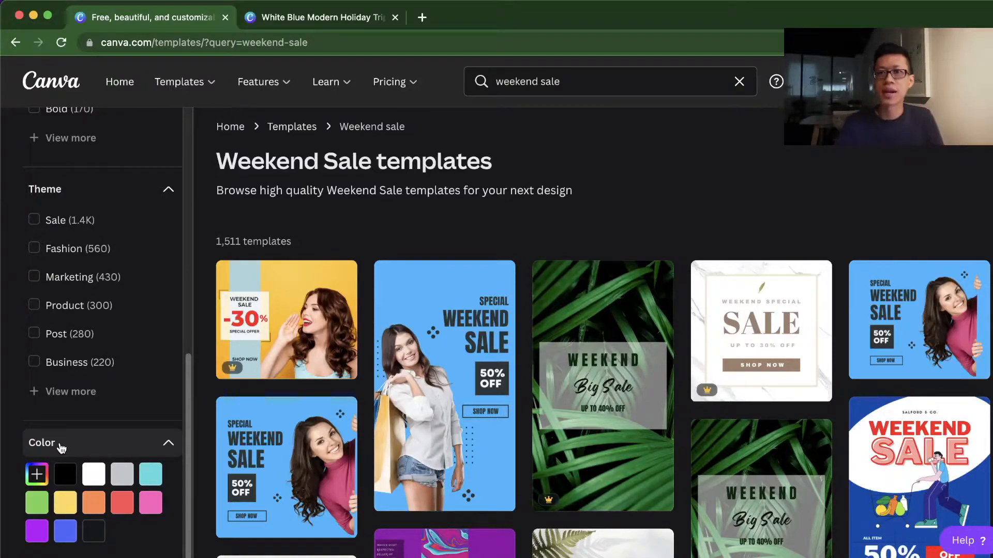
{"action": "left_click", "coordinate": [123, 503]}
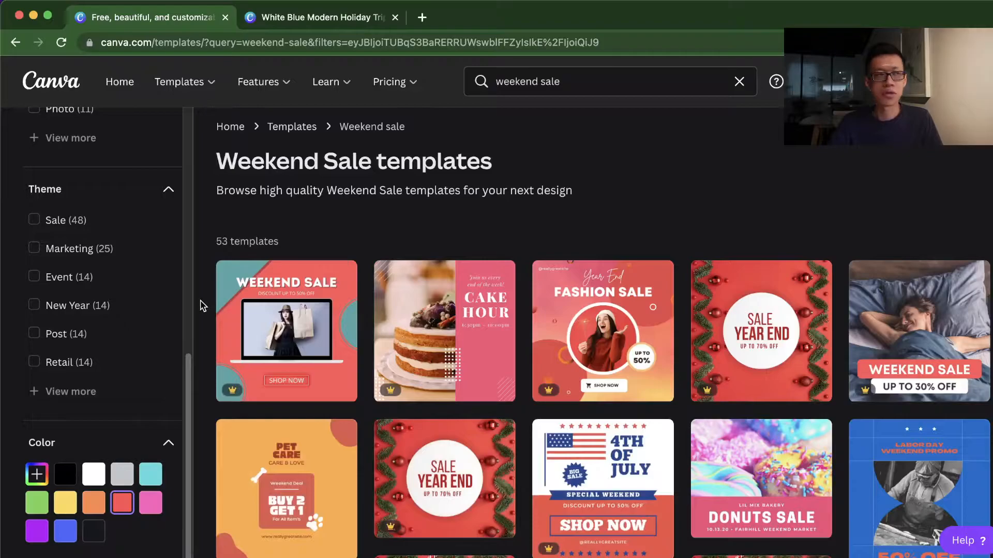
{"action": "scroll", "coordinate": [202, 302], "scroll_direction": "down", "scroll_amount": 5}
{"action": "scroll", "coordinate": [743, 295], "scroll_direction": "down", "scroll_amount": 3}
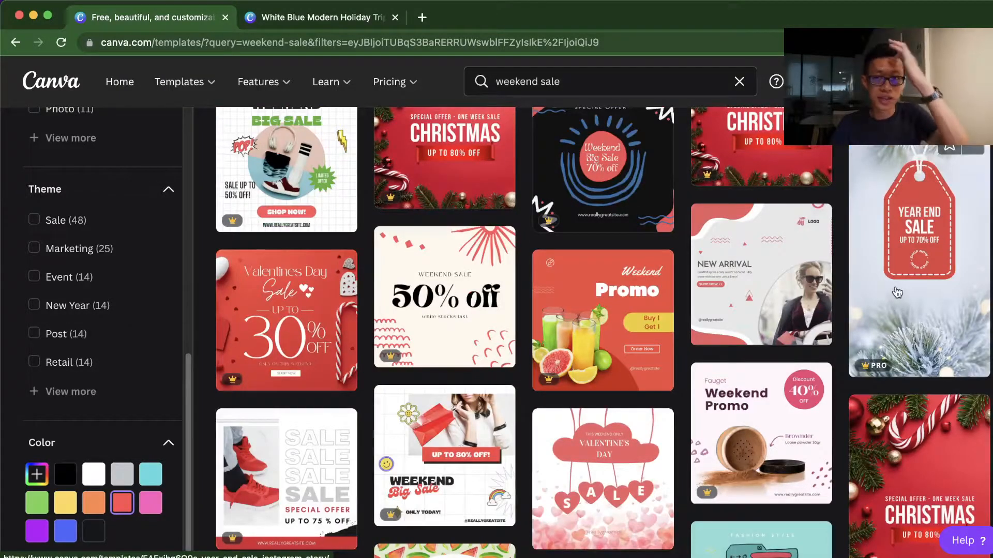
{"action": "scroll", "coordinate": [897, 294], "scroll_direction": "down", "scroll_amount": 7}
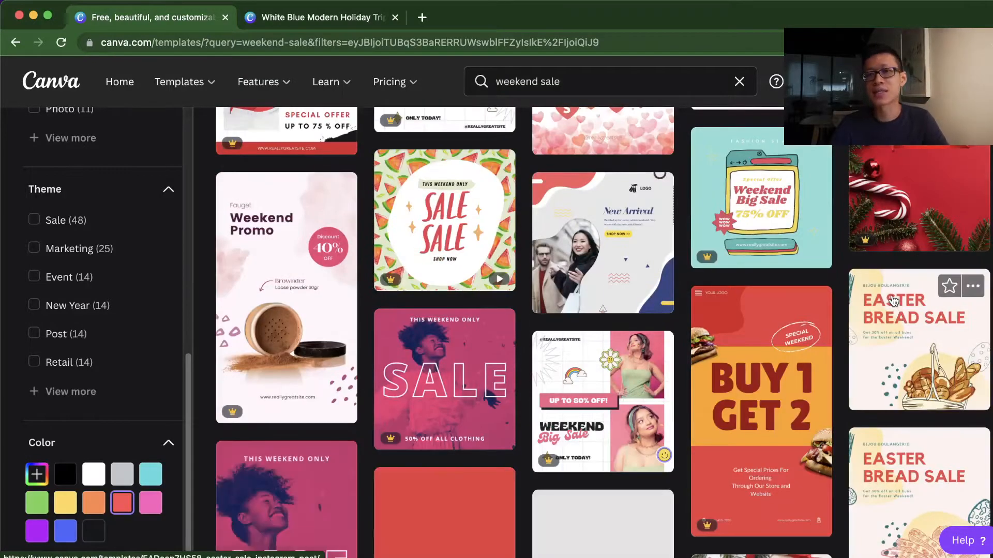
- Clear all filters from the weekend sale template search
{"action": "scroll", "coordinate": [894, 300], "scroll_direction": "up", "scroll_amount": 10}
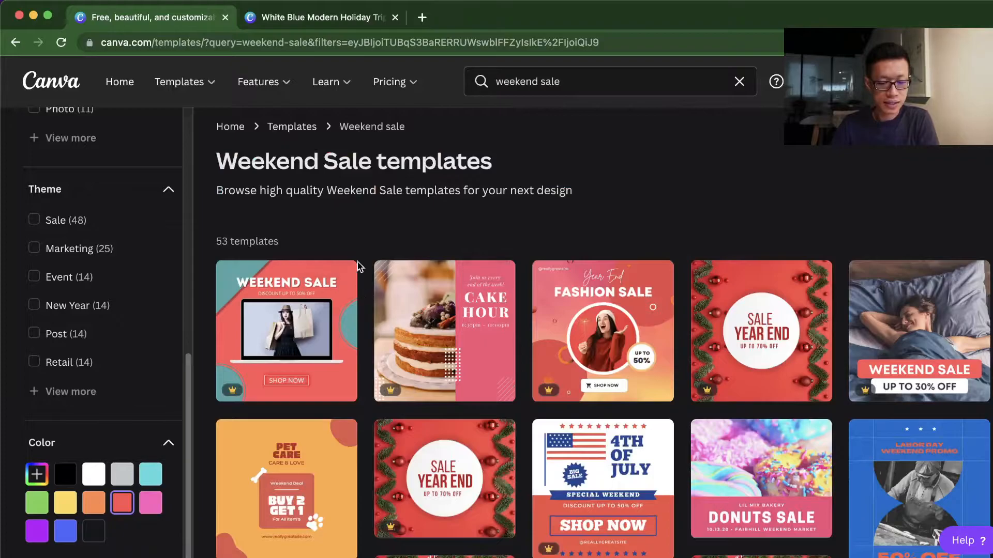
{"action": "scroll", "coordinate": [134, 261], "scroll_direction": "up", "scroll_amount": 8}
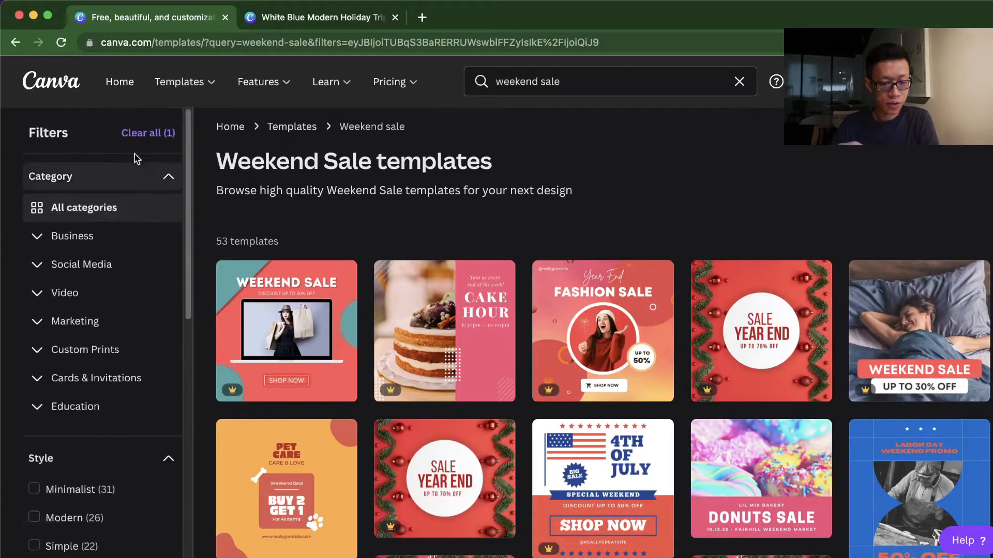
{"action": "left_click", "coordinate": [140, 136]}
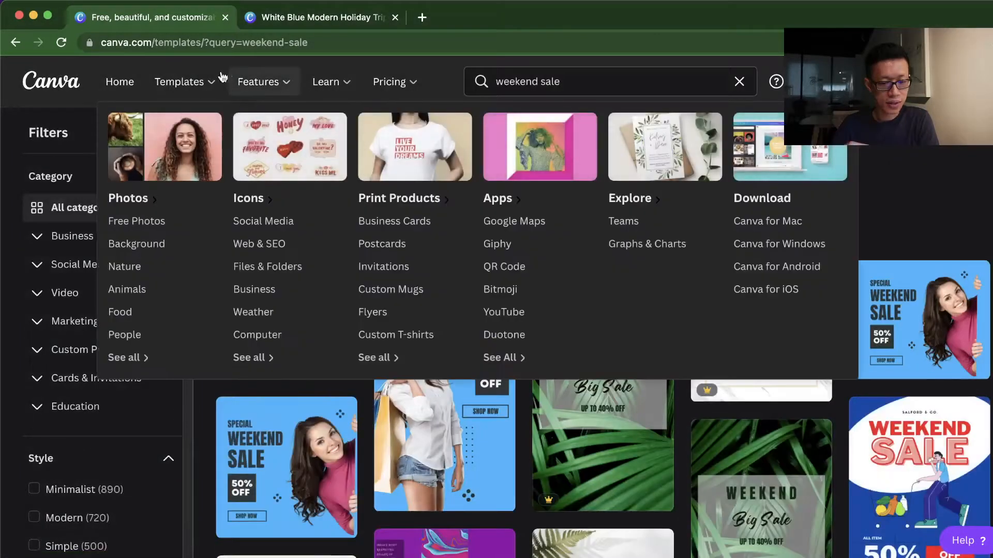
- Reopen the Instagram Posts template gallery and bring the blank Instagram Post option into view
{"action": "mouse_move", "coordinate": [184, 82]}
{"action": "left_click", "coordinate": [184, 242]}
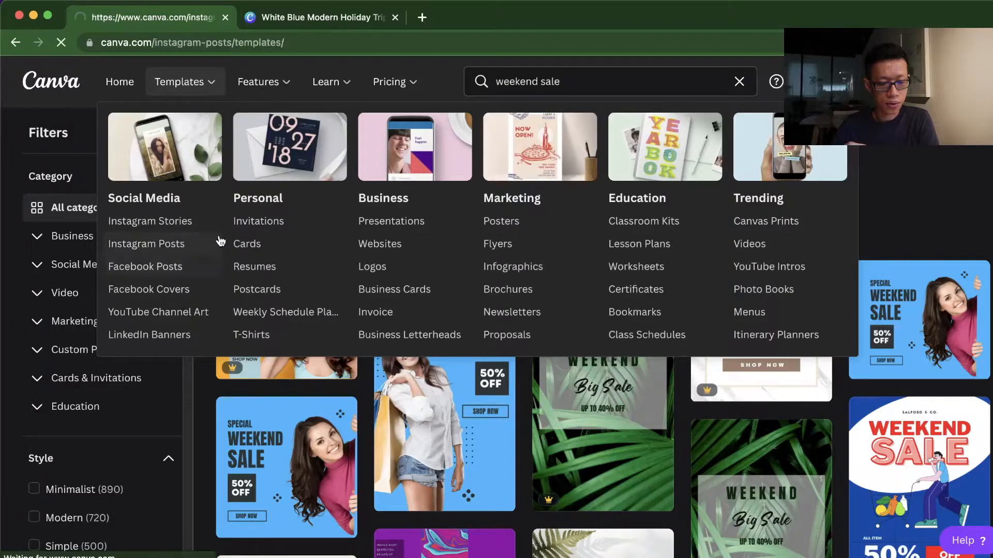
{"action": "mouse_move", "coordinate": [275, 100]}
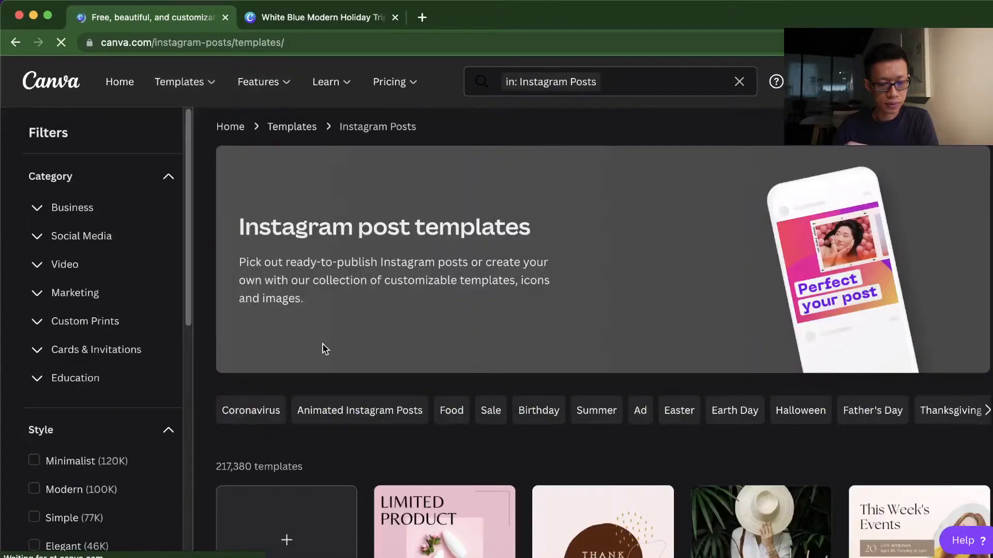
{"action": "scroll", "coordinate": [323, 352], "scroll_direction": "down", "scroll_amount": 5}
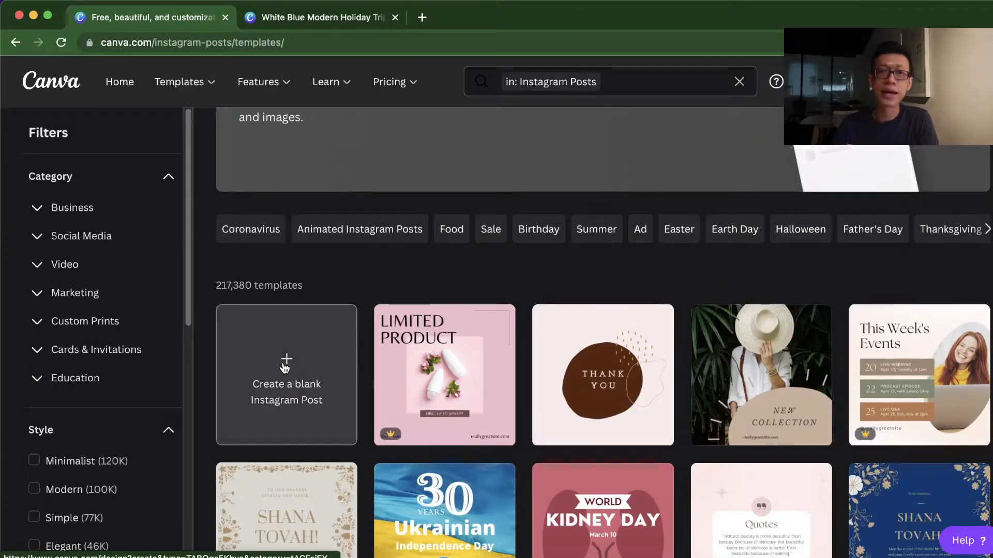
- Create a blank Instagram Post and close the White Blue Modern Holiday design
{"action": "left_click", "coordinate": [285, 368]}
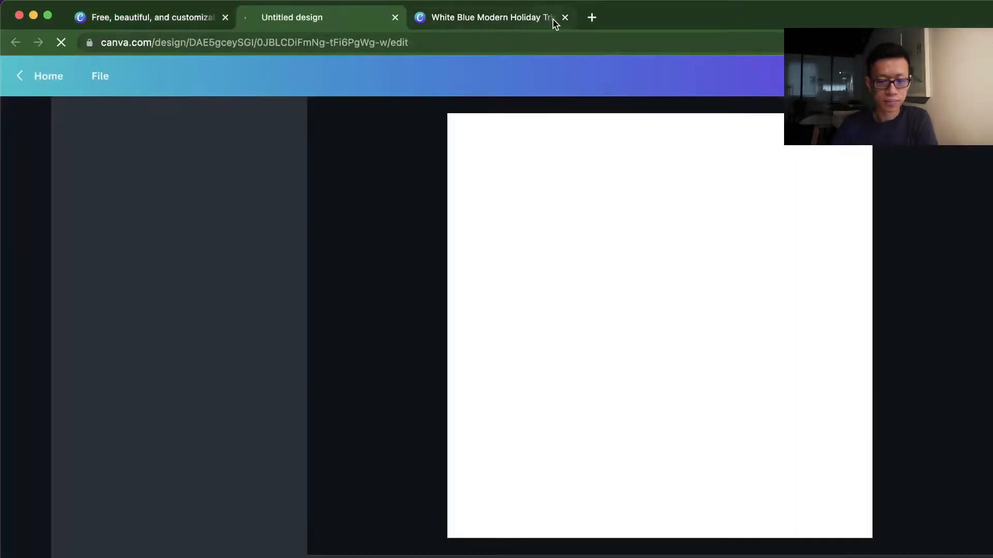
{"action": "left_click", "coordinate": [565, 18]}
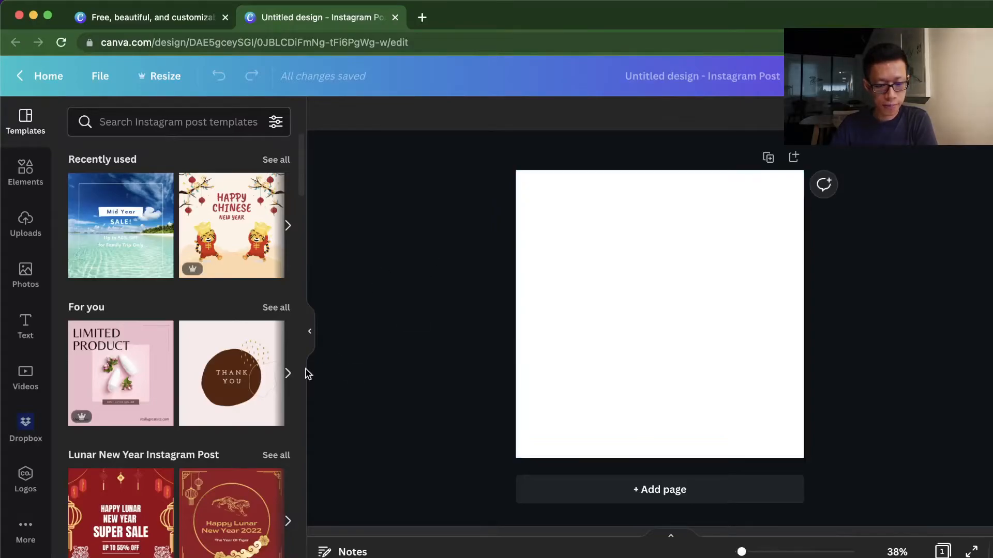
- Add the uploaded photo of a cracker dipped in a coffee cup to the page and align it with the page's top edge
{"action": "left_click", "coordinate": [30, 292]}
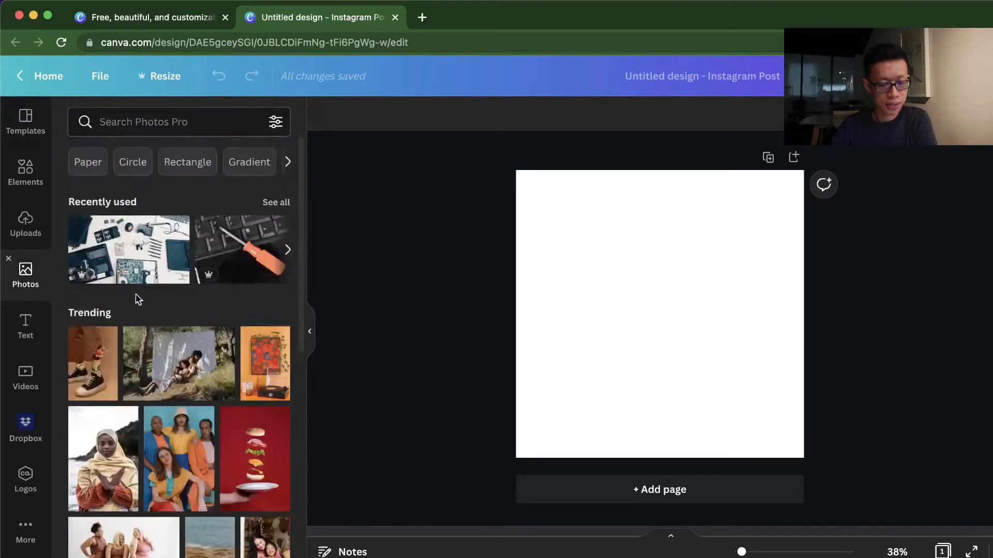
{"action": "left_click", "coordinate": [275, 202]}
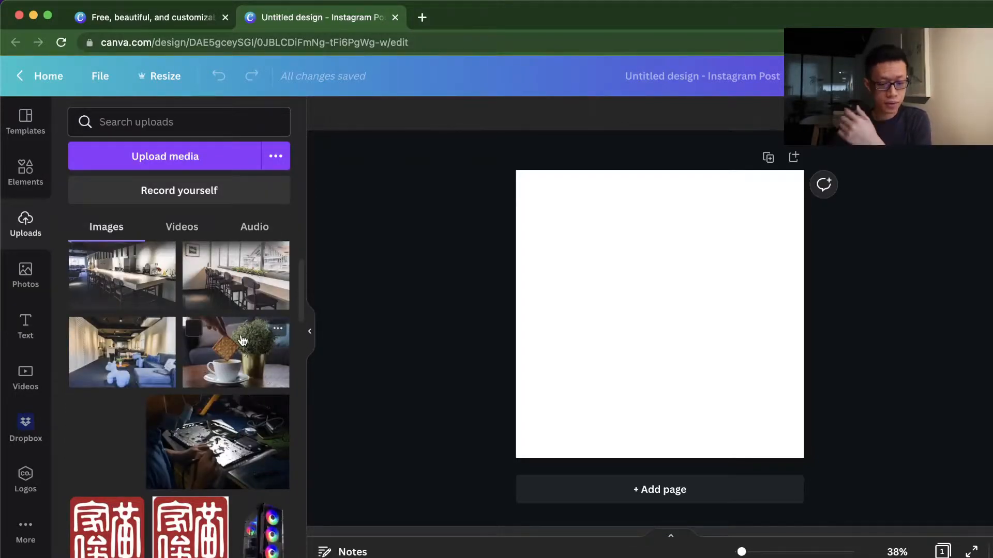
{"action": "left_click", "coordinate": [242, 340]}
{"action": "left_click_drag", "start_coordinate": [600, 306], "coordinate": [552, 234]}
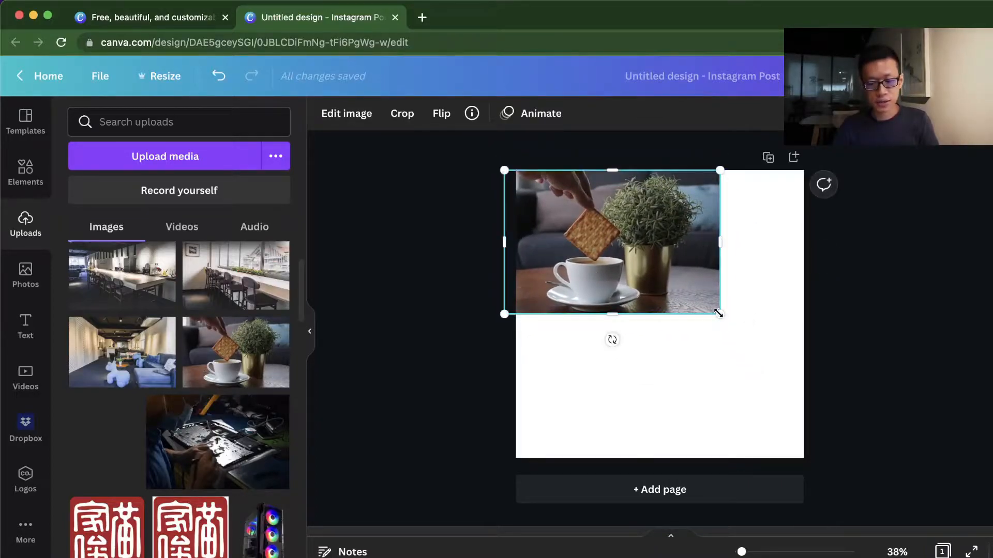
- Enlarge the coffee photo and reposition it until it covers the whole square page
{"action": "left_click", "coordinate": [785, 294]}
{"action": "left_click", "coordinate": [666, 277]}
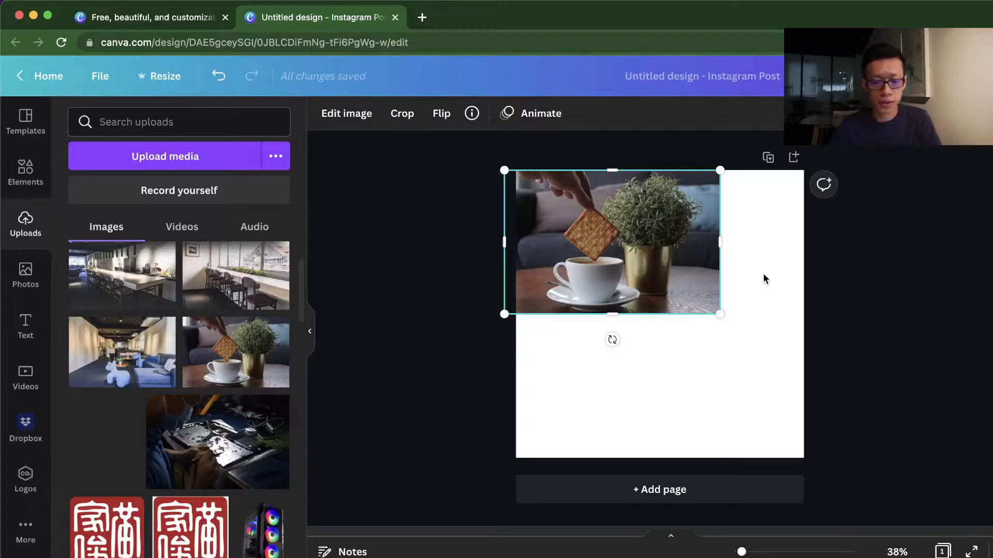
{"action": "left_click_drag", "start_coordinate": [736, 327], "coordinate": [758, 459]}
{"action": "left_click_drag", "start_coordinate": [652, 305], "coordinate": [630, 305]}
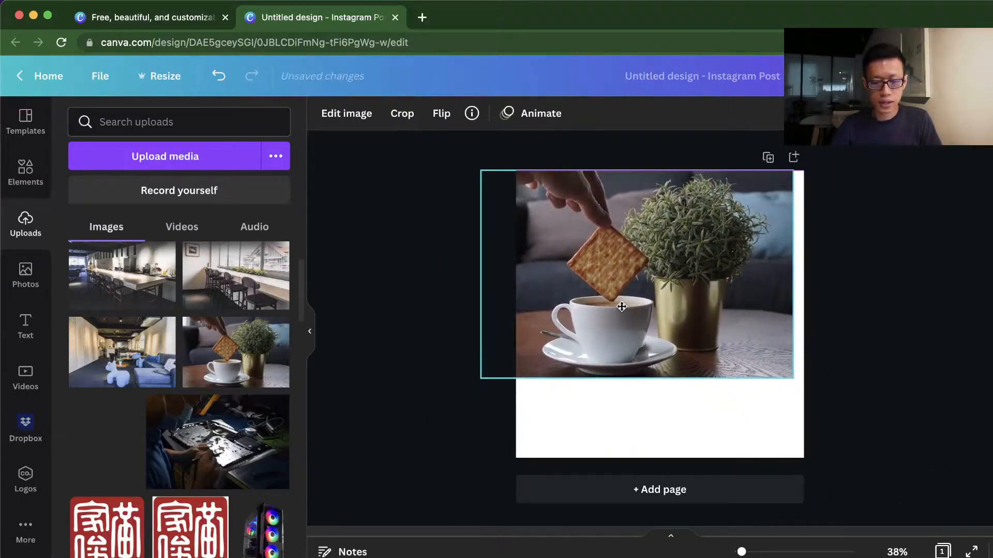
{"action": "left_click_drag", "start_coordinate": [791, 376], "coordinate": [896, 480]}
{"action": "left_click_drag", "start_coordinate": [723, 355], "coordinate": [698, 354]}
{"action": "left_click", "coordinate": [423, 303]}
{"action": "left_click", "coordinate": [719, 236]}
{"action": "key", "text": "Escape"}
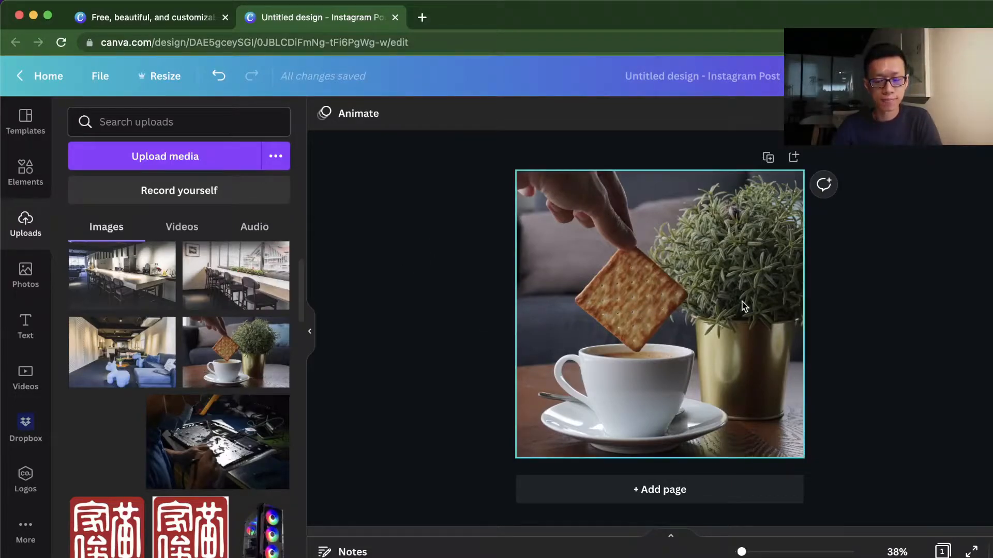
- Shift the coffee photo slightly left within its crop so it is roughly centred on the page, and apply the crop
{"action": "left_click", "coordinate": [683, 317]}
{"action": "double_click", "coordinate": [666, 334]}
{"action": "left_click_drag", "start_coordinate": [708, 304], "coordinate": [561, 303]}
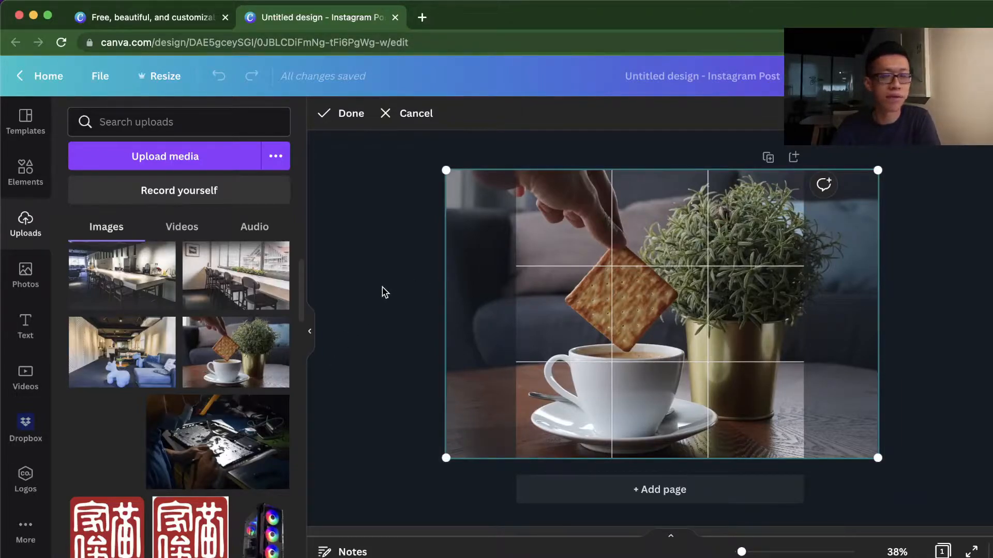
{"action": "left_click", "coordinate": [409, 241]}
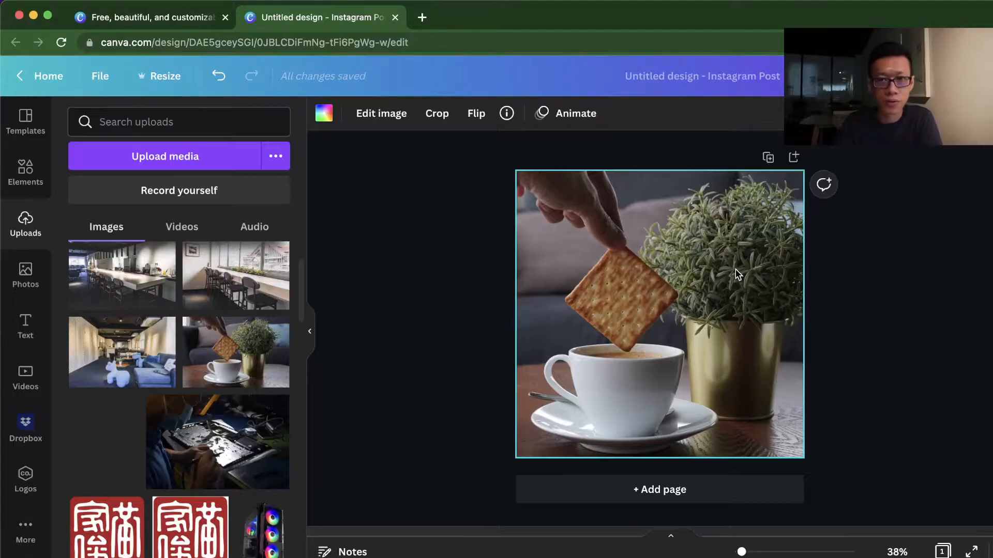
{"action": "left_click", "coordinate": [429, 343]}
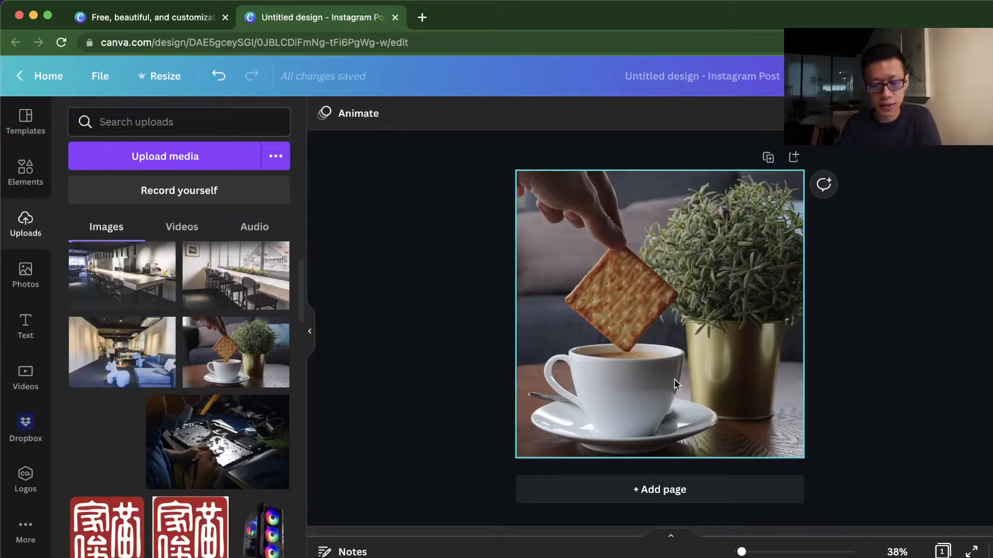
- Look through the ready-made font combinations and the Dropbox connection option
{"action": "left_click", "coordinate": [26, 325]}
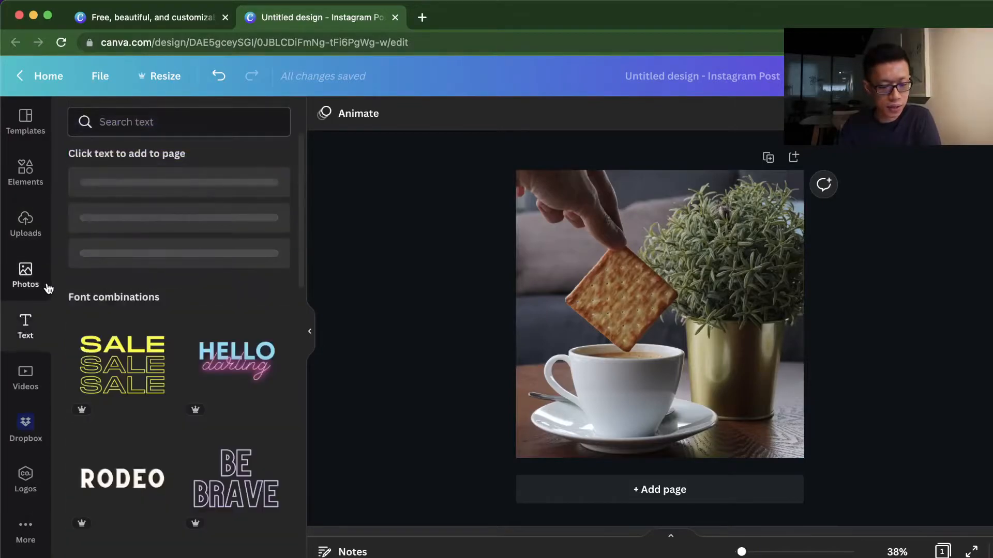
{"action": "scroll", "coordinate": [190, 295], "scroll_direction": "down", "scroll_amount": 5}
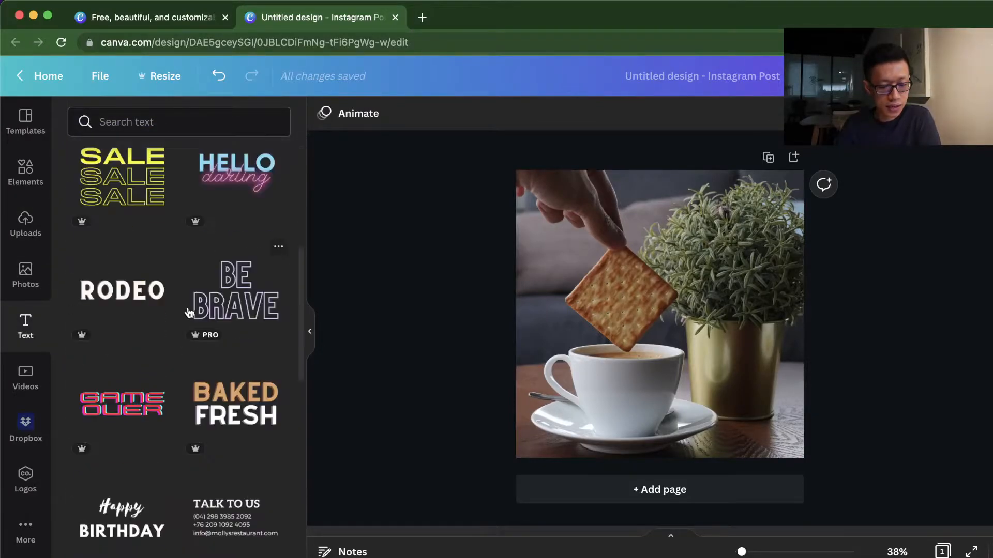
{"action": "scroll", "coordinate": [189, 310], "scroll_direction": "down", "scroll_amount": 6}
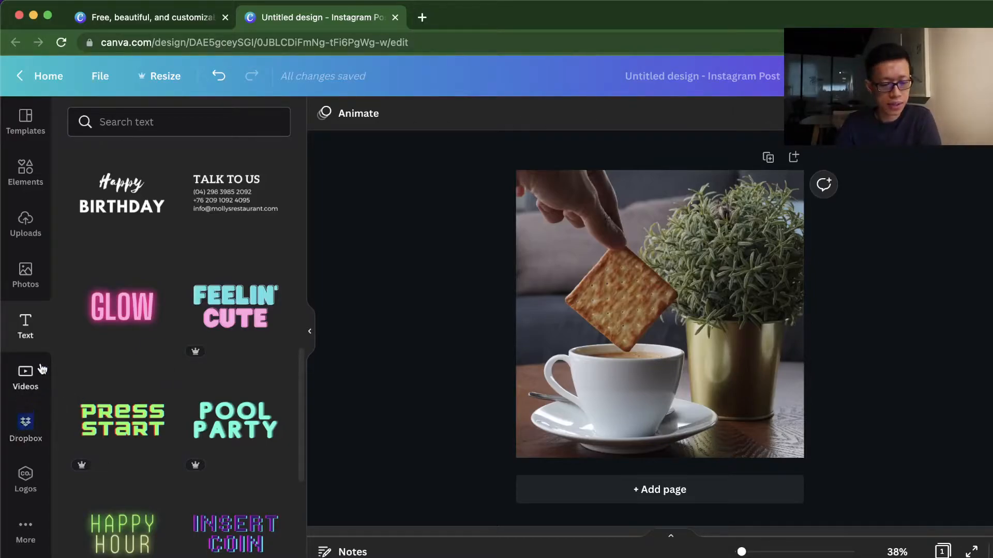
{"action": "left_click", "coordinate": [25, 425]}
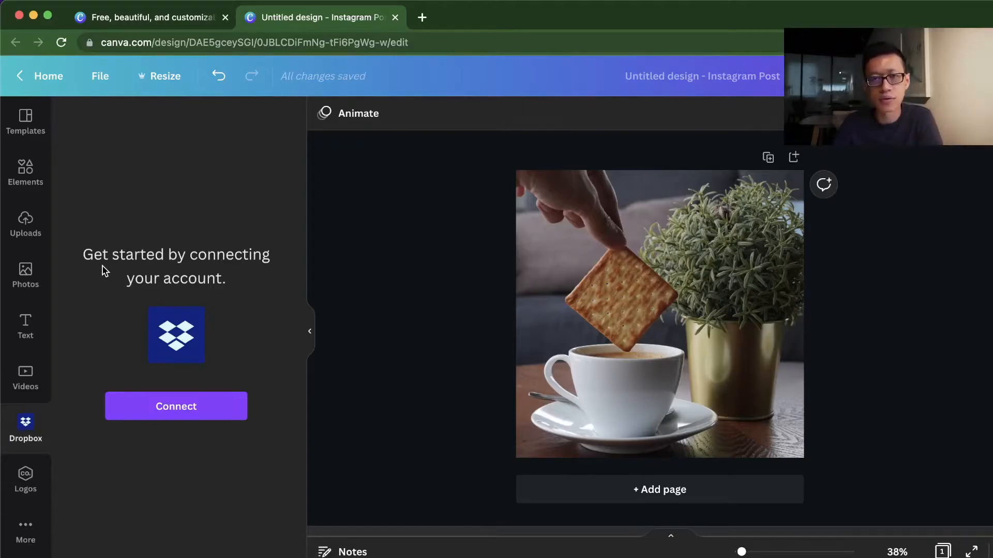
- Add the HEADSPACE logo to the design, shrink it and centre it near the photo's bottom edge
{"action": "left_click", "coordinate": [36, 473]}
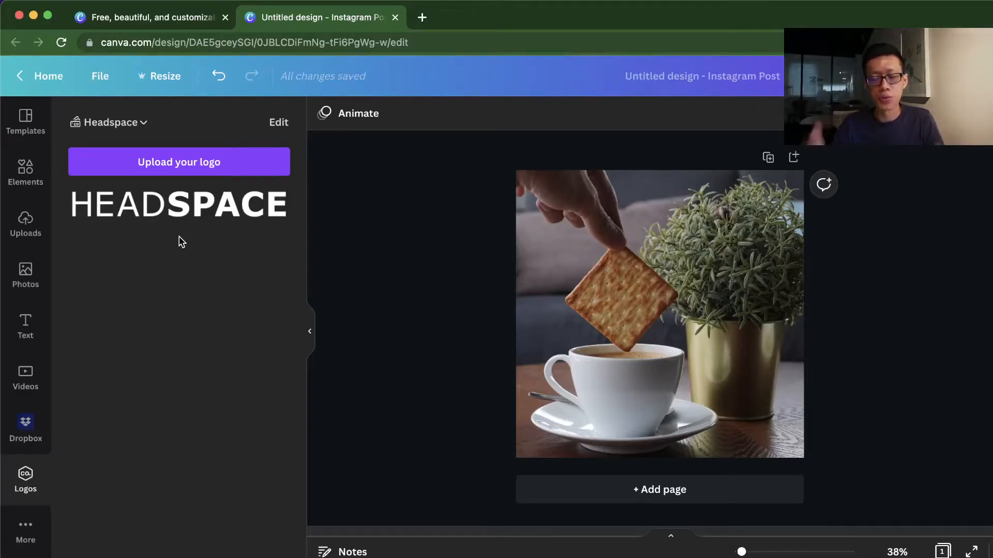
{"action": "left_click", "coordinate": [231, 220]}
{"action": "left_click_drag", "start_coordinate": [673, 314], "coordinate": [665, 413]}
{"action": "left_click_drag", "start_coordinate": [759, 396], "coordinate": [687, 432]}
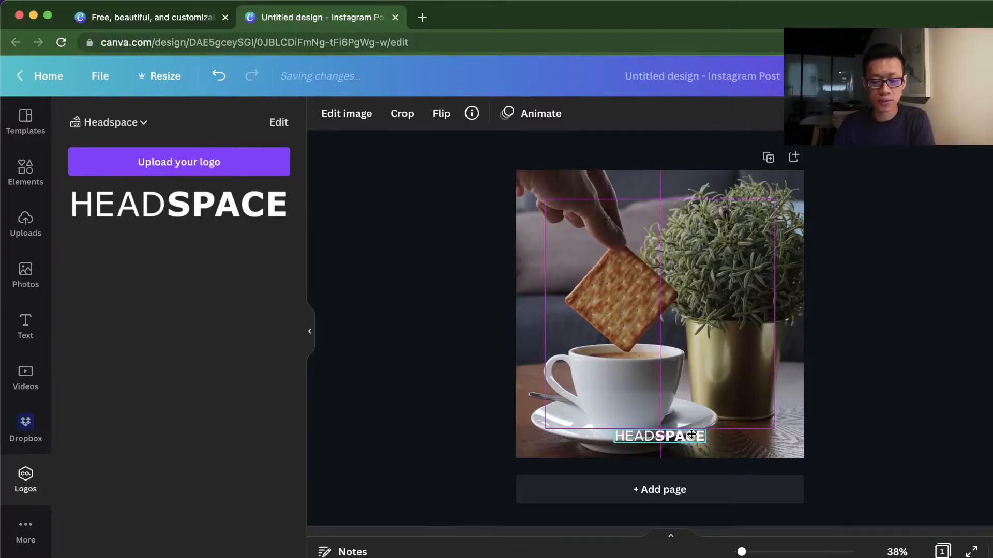
{"action": "left_click", "coordinate": [870, 384]}
{"action": "left_click_drag", "start_coordinate": [695, 437], "coordinate": [686, 431]}
{"action": "left_click", "coordinate": [873, 364]}
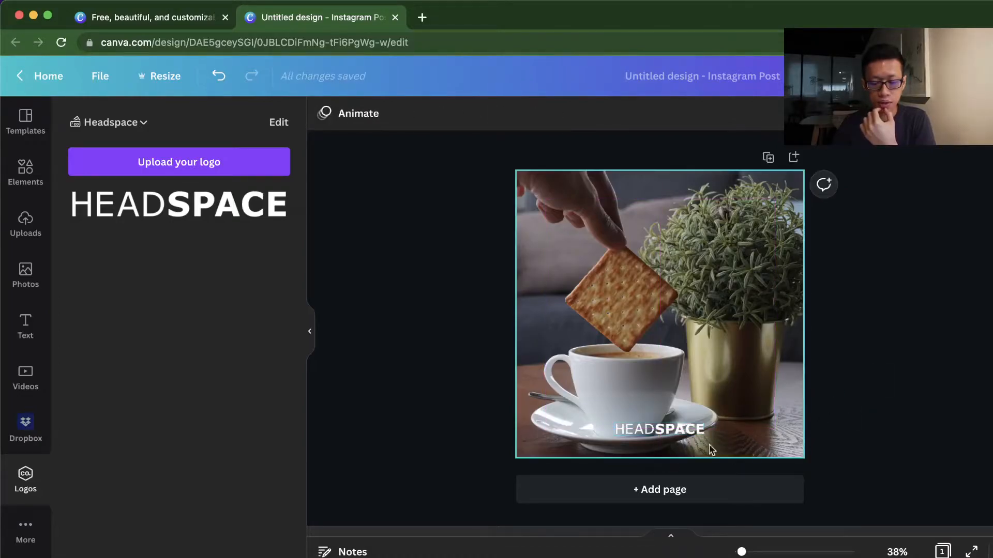
- Shrink the HEADSPACE logo a little more and move it into the photo's bottom-right corner
{"action": "left_click", "coordinate": [684, 436]}
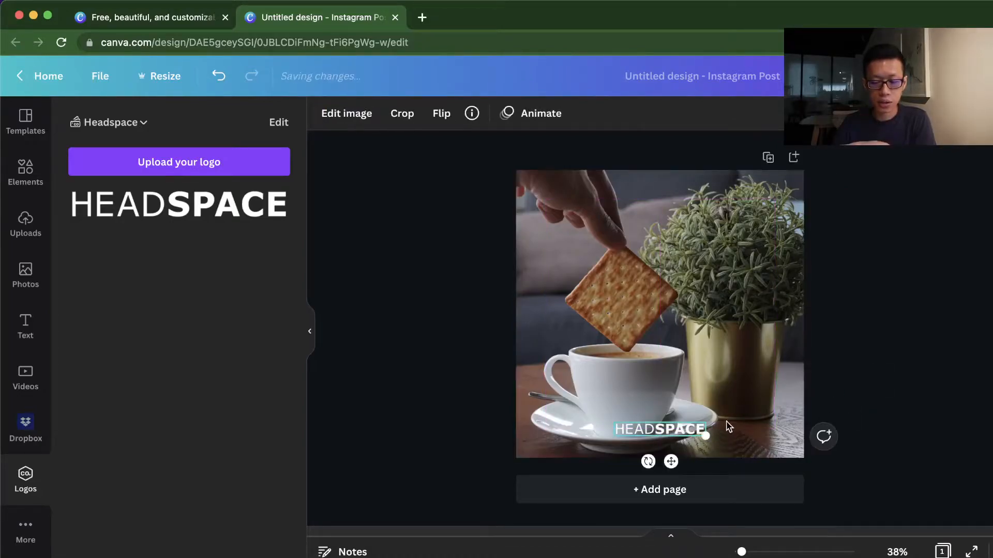
{"action": "left_click_drag", "start_coordinate": [706, 429], "coordinate": [684, 429]}
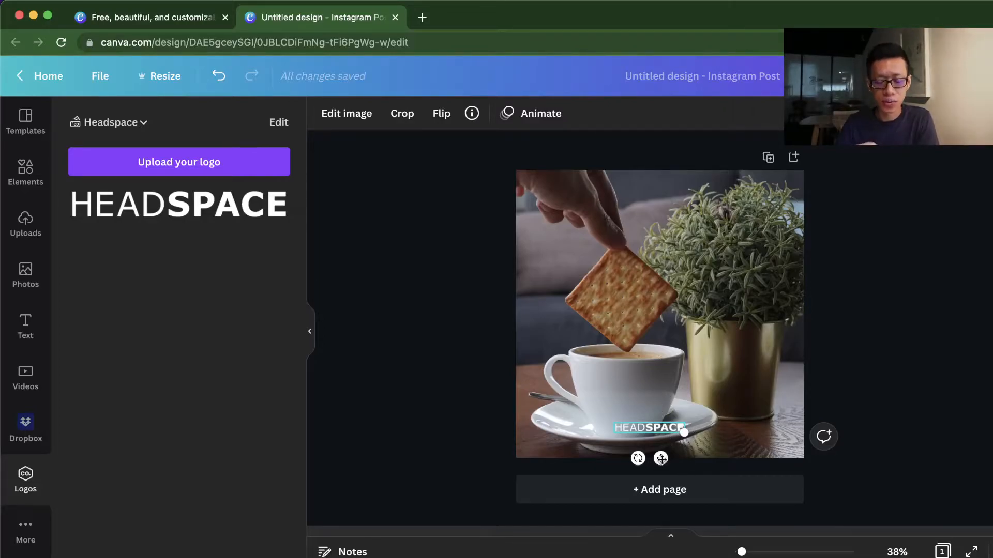
{"action": "left_click_drag", "start_coordinate": [637, 458], "coordinate": [778, 470]}
{"action": "key", "text": "super+z"}
{"action": "left_click", "coordinate": [906, 321]}
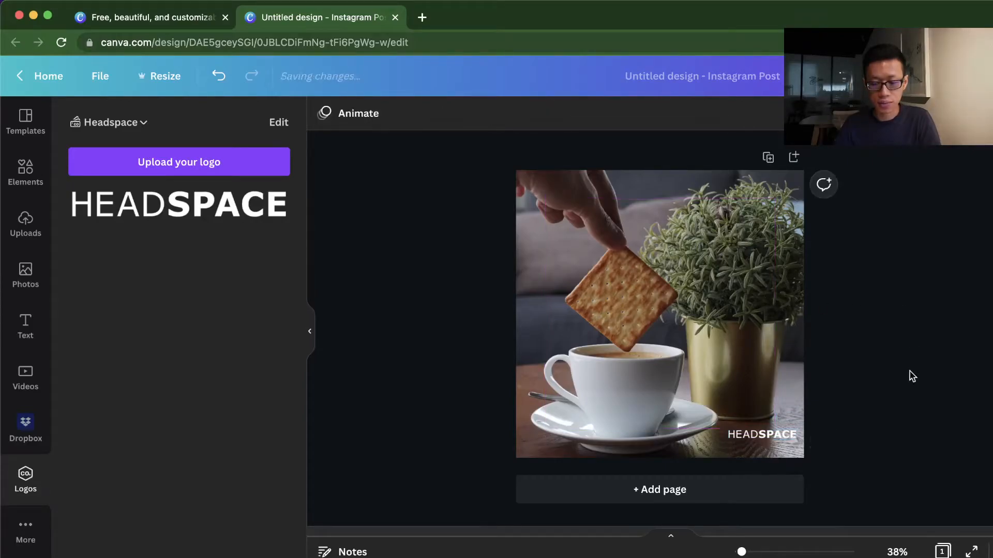
{"action": "left_click_drag", "start_coordinate": [781, 436], "coordinate": [782, 441]}
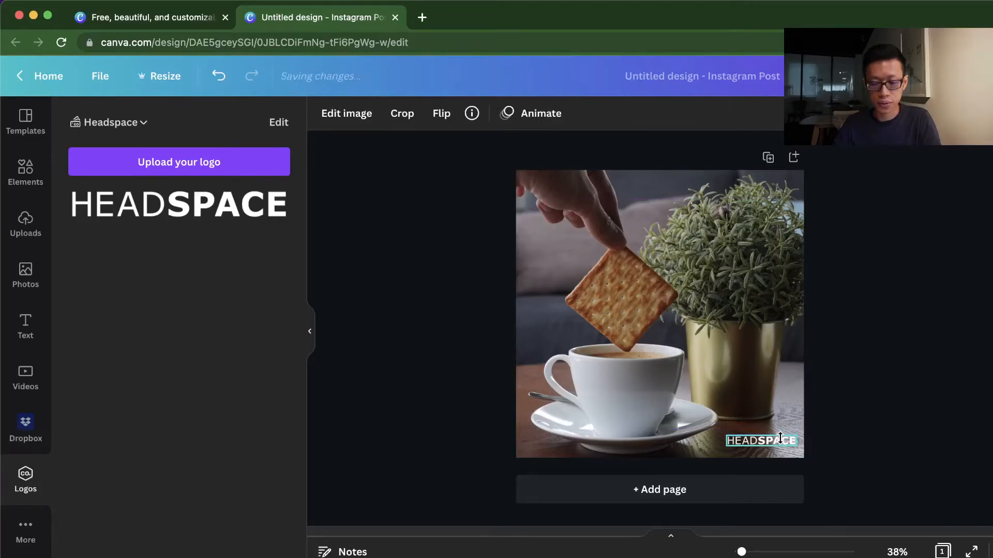
{"action": "left_click", "coordinate": [909, 373]}
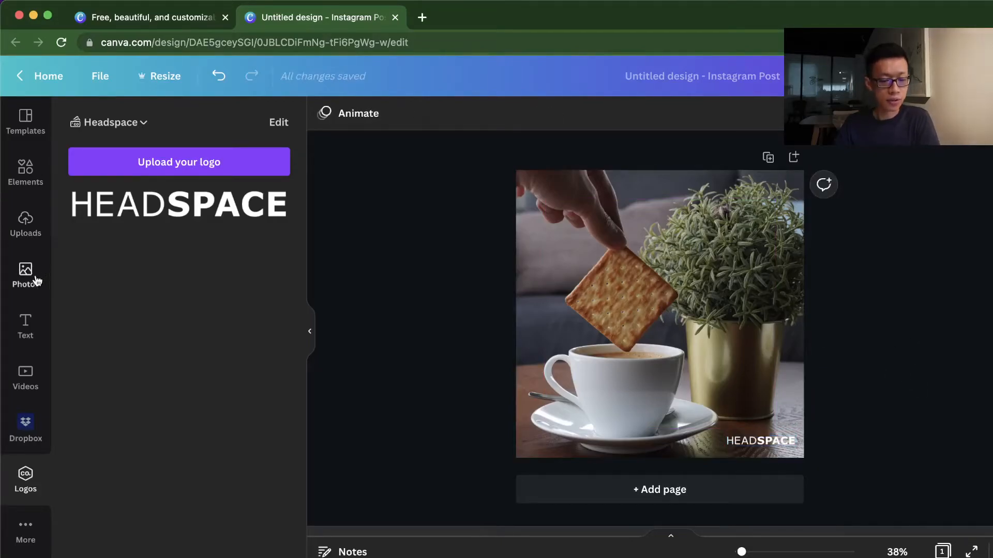
- Add the neon "Good vibes" font combination to the design and place it over the photo's upper-right area
{"action": "left_click", "coordinate": [36, 280]}
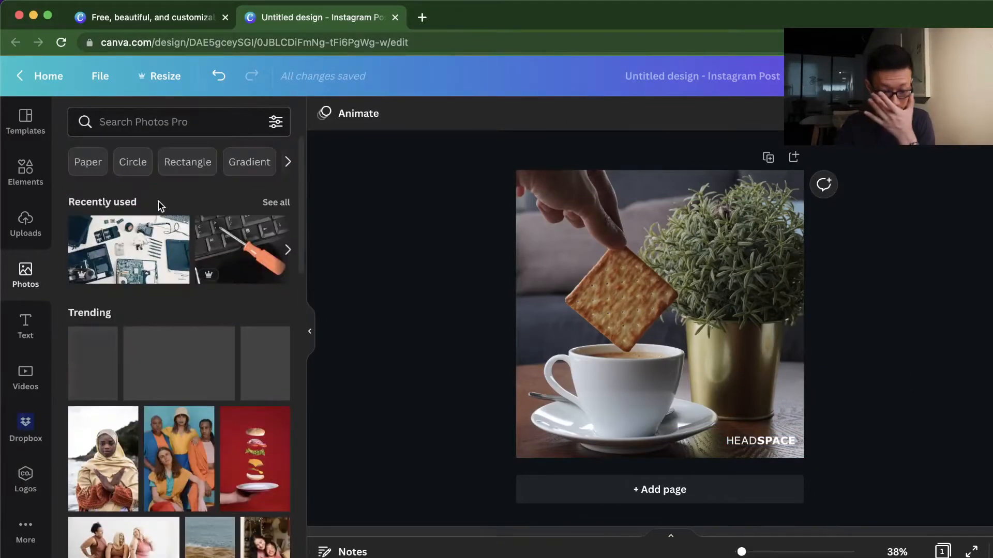
{"action": "left_click", "coordinate": [25, 331]}
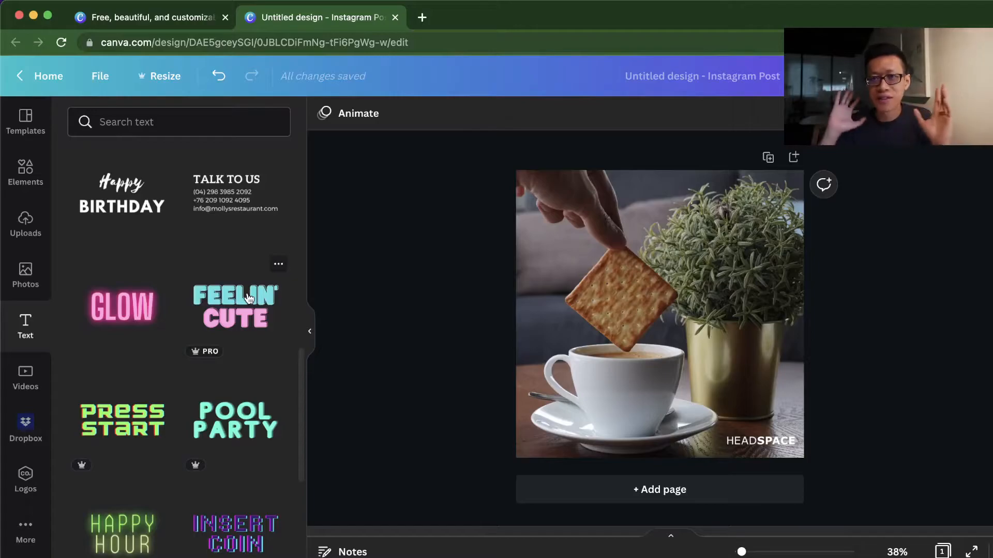
{"action": "scroll", "coordinate": [198, 365], "scroll_direction": "down", "scroll_amount": 4}
{"action": "scroll", "coordinate": [199, 362], "scroll_direction": "down", "scroll_amount": 5}
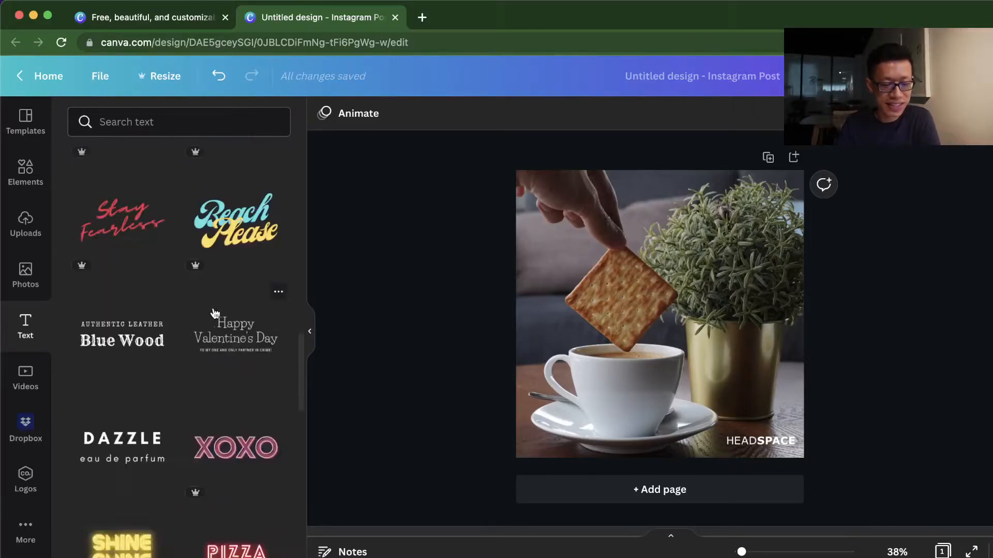
{"action": "scroll", "coordinate": [237, 239], "scroll_direction": "down", "scroll_amount": 8}
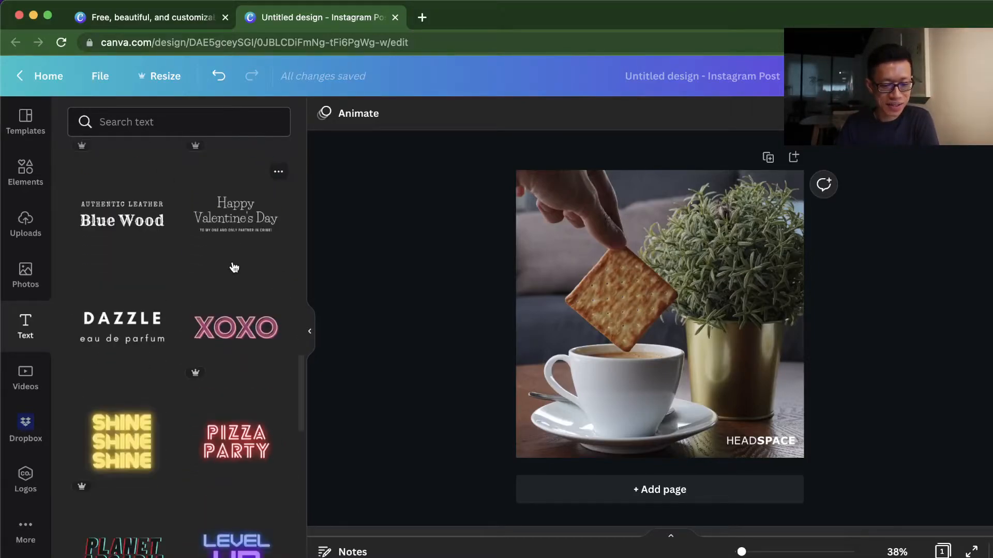
{"action": "scroll", "coordinate": [214, 367], "scroll_direction": "down", "scroll_amount": 5}
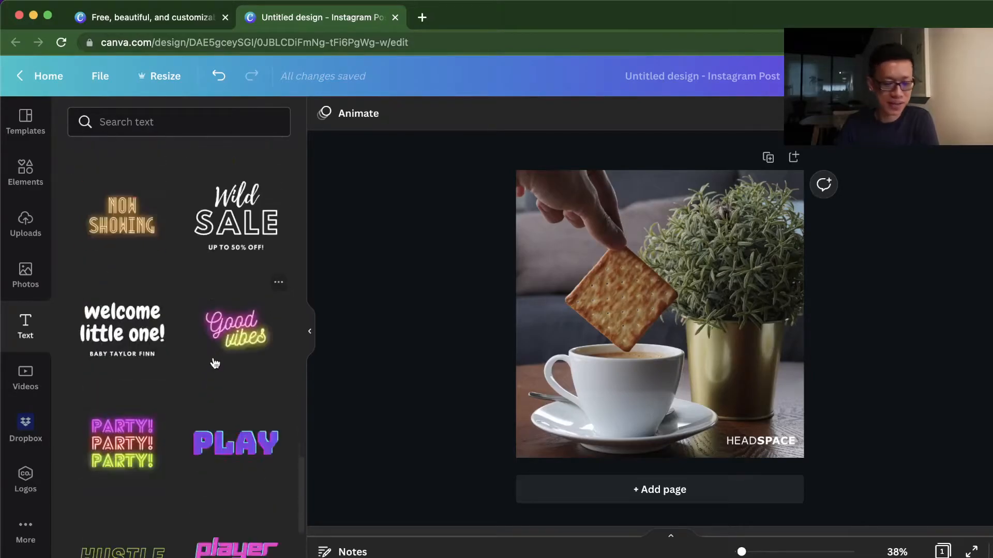
{"action": "left_click_drag", "start_coordinate": [253, 357], "coordinate": [622, 328]}
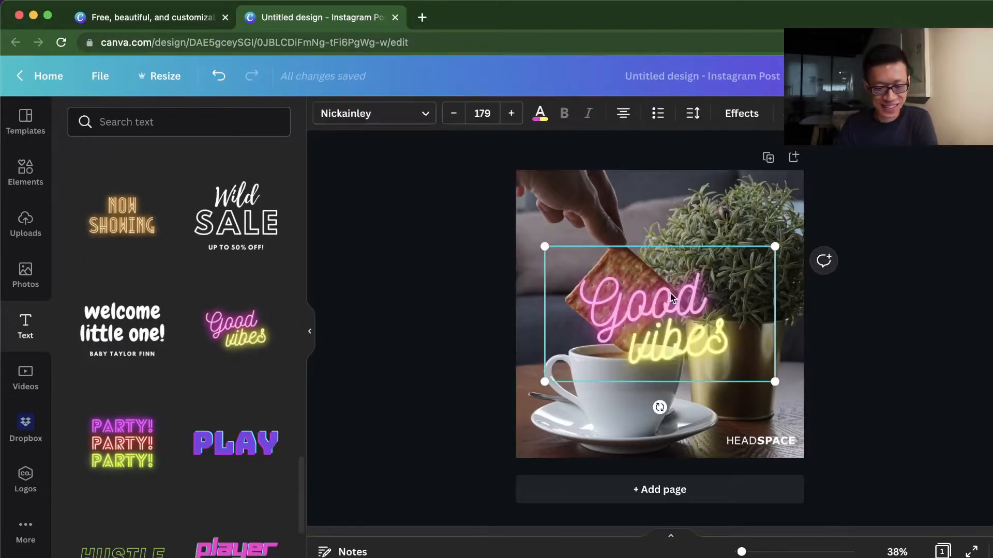
{"action": "left_click_drag", "start_coordinate": [640, 296], "coordinate": [694, 231]}
- Replace the pink neon word "Good" with "Happy"
{"action": "double_click", "coordinate": [709, 248]}
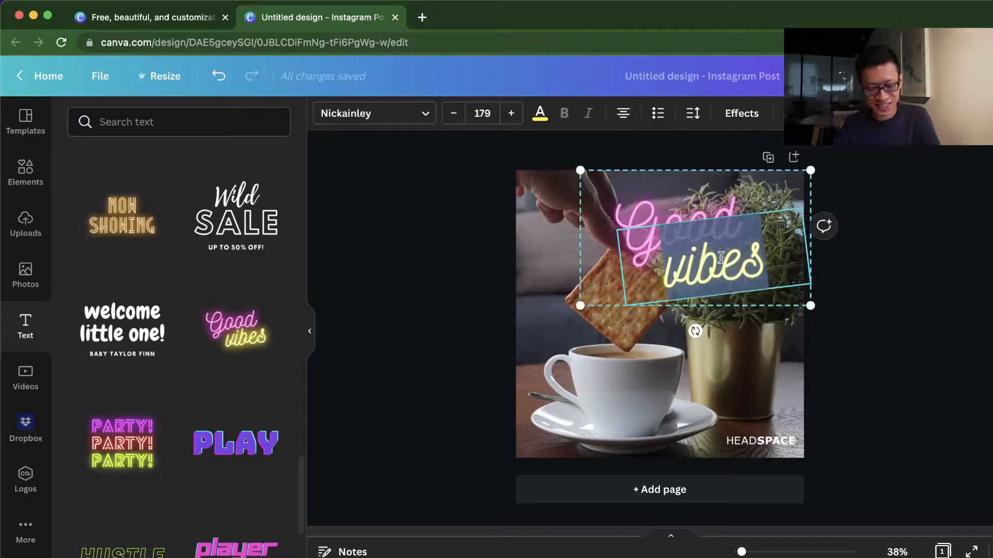
{"action": "left_click", "coordinate": [691, 201]}
{"action": "left_click", "coordinate": [652, 223]}
{"action": "left_click", "coordinate": [745, 221]}
{"action": "left_click", "coordinate": [619, 210]}
{"action": "double_click", "coordinate": [620, 210]}
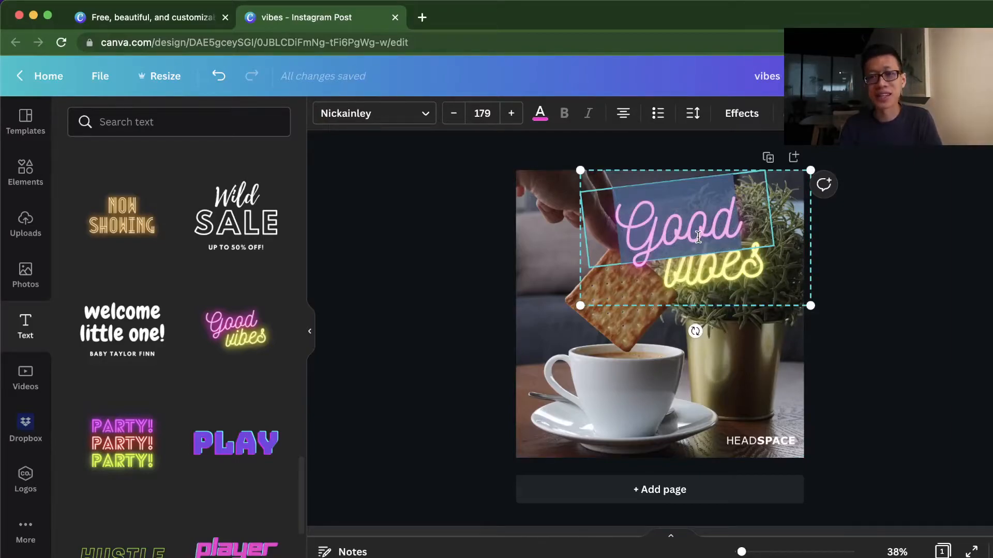
{"action": "type", "text": "Happy"}
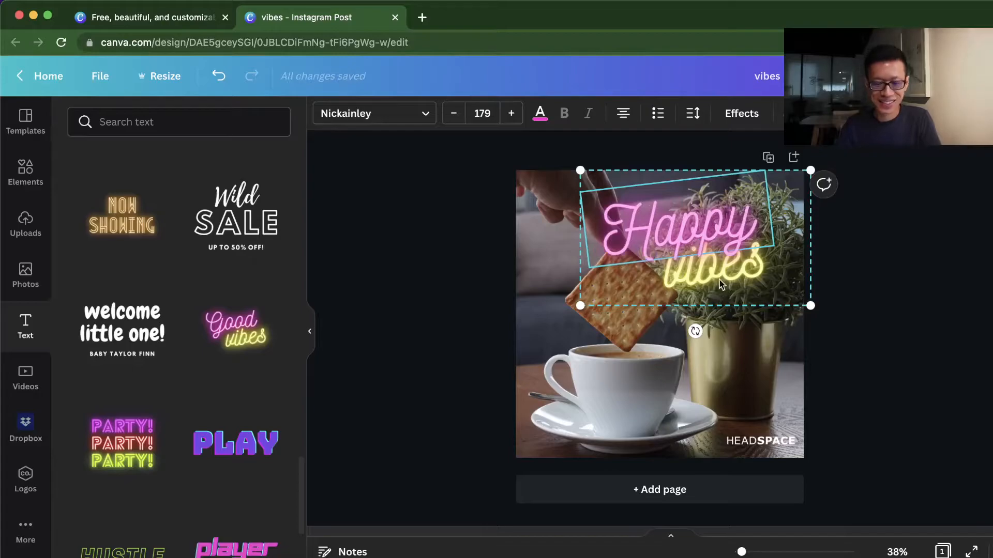
- Replace the yellow neon word "vibes" with "Sunday"
{"action": "left_click", "coordinate": [728, 272]}
{"action": "double_click", "coordinate": [728, 271]}
{"action": "type", "text": "Sunda"}
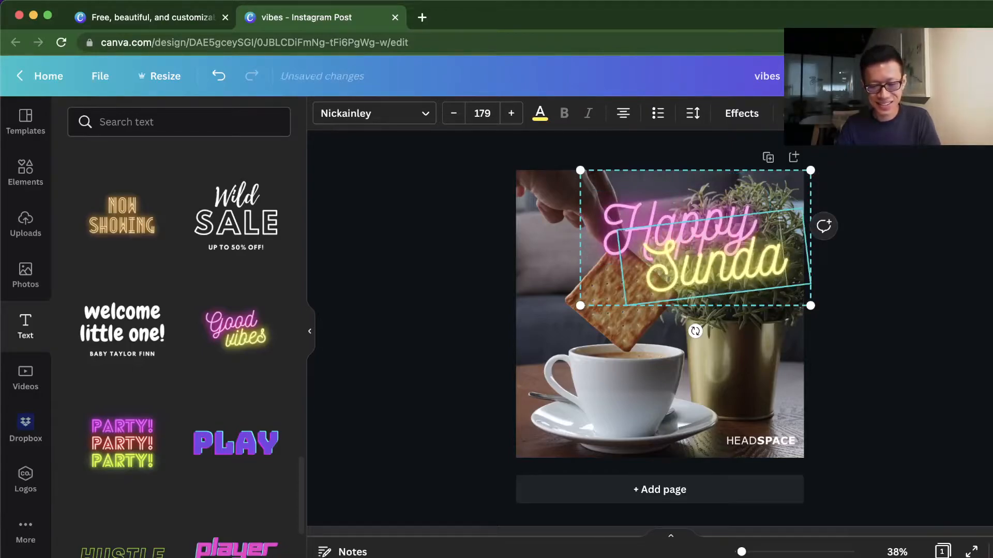
{"action": "type", "text": "y"}
{"action": "left_click", "coordinate": [492, 257]}
- Shrink the "Happy Sunday" text group and position it over the plant
{"action": "left_click", "coordinate": [666, 259]}
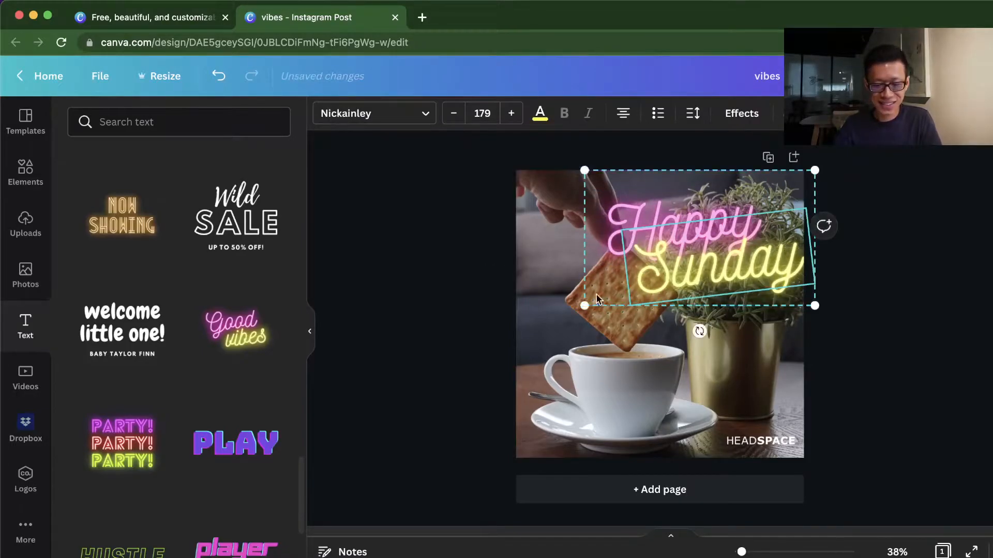
{"action": "left_click_drag", "start_coordinate": [665, 258], "coordinate": [650, 264]}
{"action": "left_click_drag", "start_coordinate": [566, 307], "coordinate": [663, 263]}
{"action": "left_click_drag", "start_coordinate": [730, 229], "coordinate": [739, 259]}
{"action": "left_click", "coordinate": [940, 434]}
{"action": "left_click", "coordinate": [963, 303]}
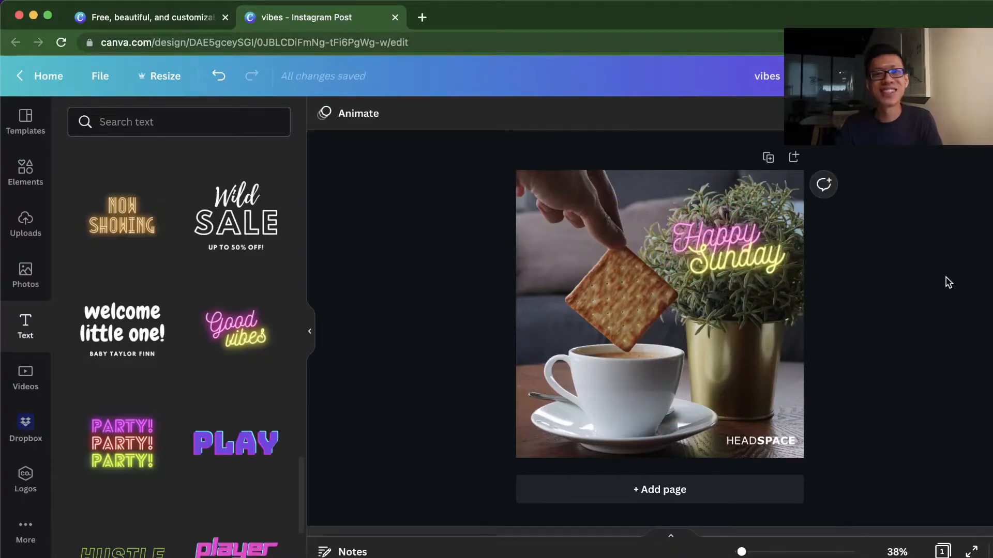
- Find the "35%" statistic font combination in the text library and add it to the design
{"action": "scroll", "coordinate": [186, 298], "scroll_direction": "down", "scroll_amount": 10}
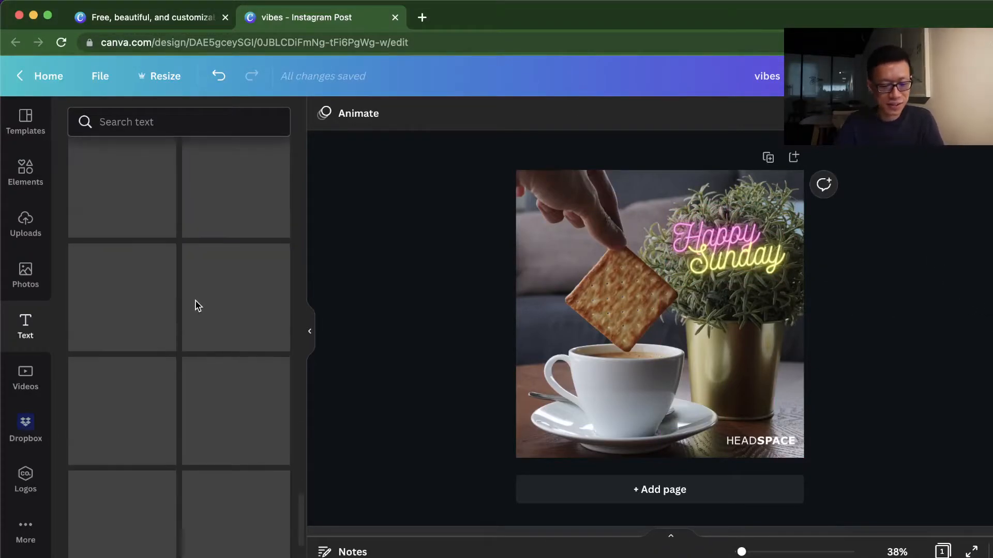
{"action": "scroll", "coordinate": [197, 300], "scroll_direction": "up", "scroll_amount": 3}
{"action": "scroll", "coordinate": [185, 331], "scroll_direction": "down", "scroll_amount": 5}
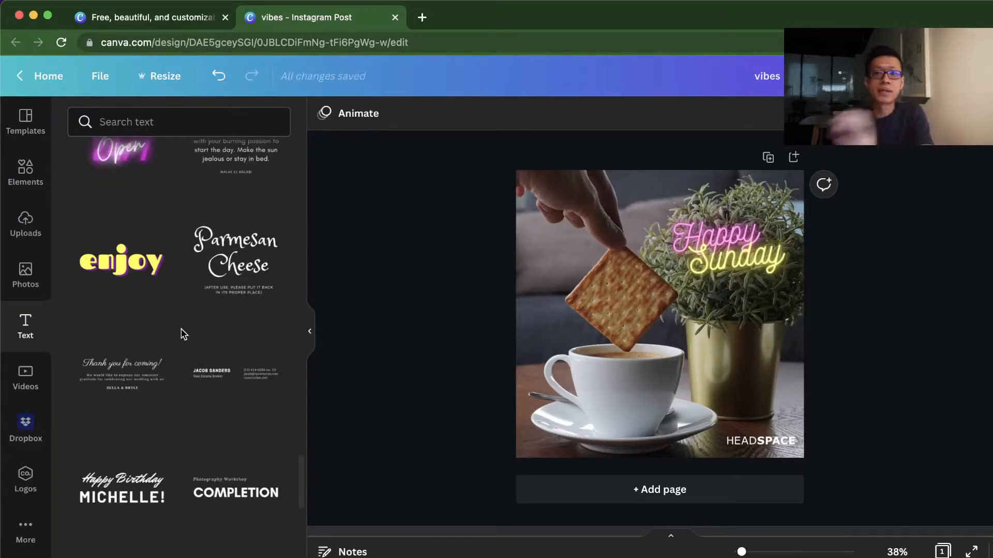
{"action": "scroll", "coordinate": [170, 336], "scroll_direction": "down", "scroll_amount": 5}
{"action": "scroll", "coordinate": [179, 331], "scroll_direction": "down", "scroll_amount": 3}
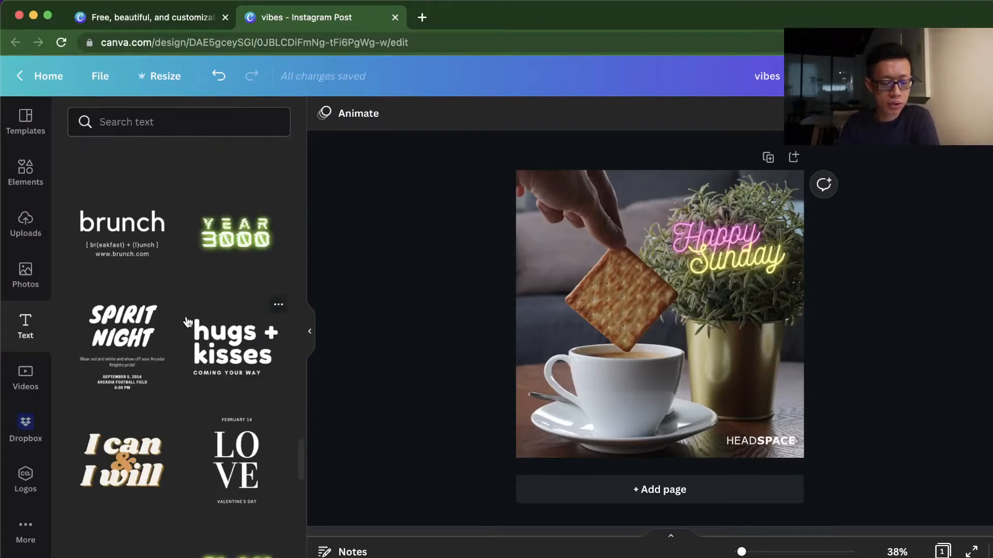
{"action": "scroll", "coordinate": [188, 322], "scroll_direction": "down", "scroll_amount": 6}
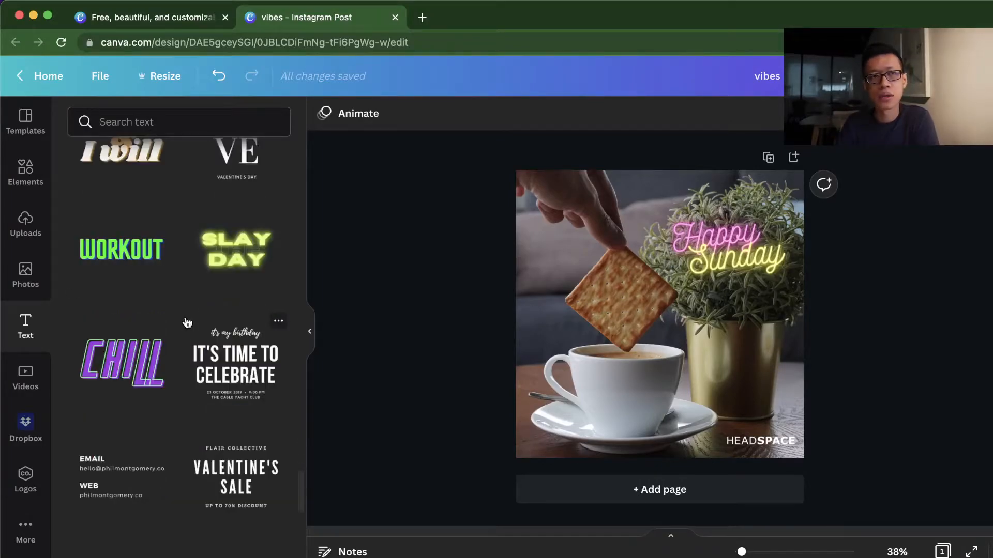
{"action": "scroll", "coordinate": [187, 322], "scroll_direction": "down", "scroll_amount": 10}
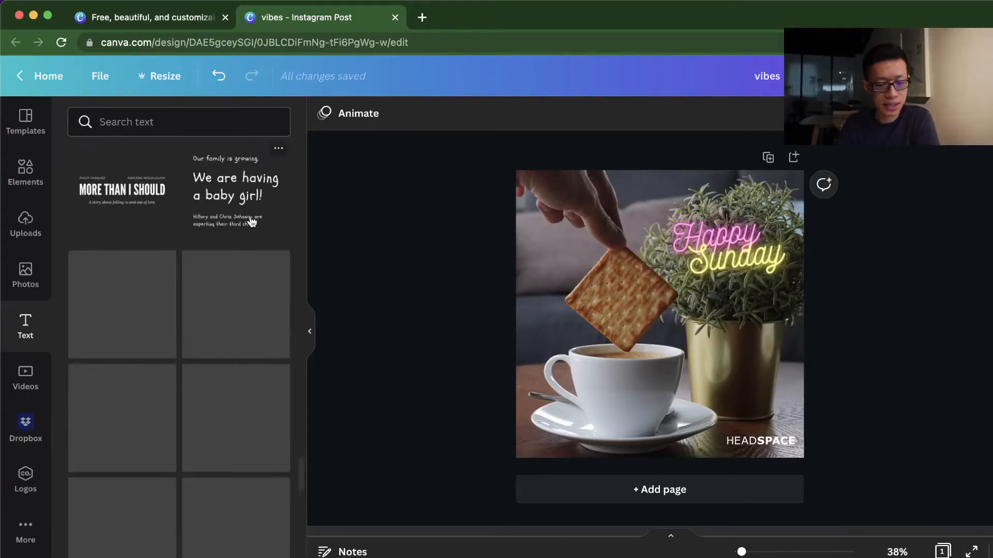
{"action": "scroll", "coordinate": [243, 289], "scroll_direction": "down", "scroll_amount": 5}
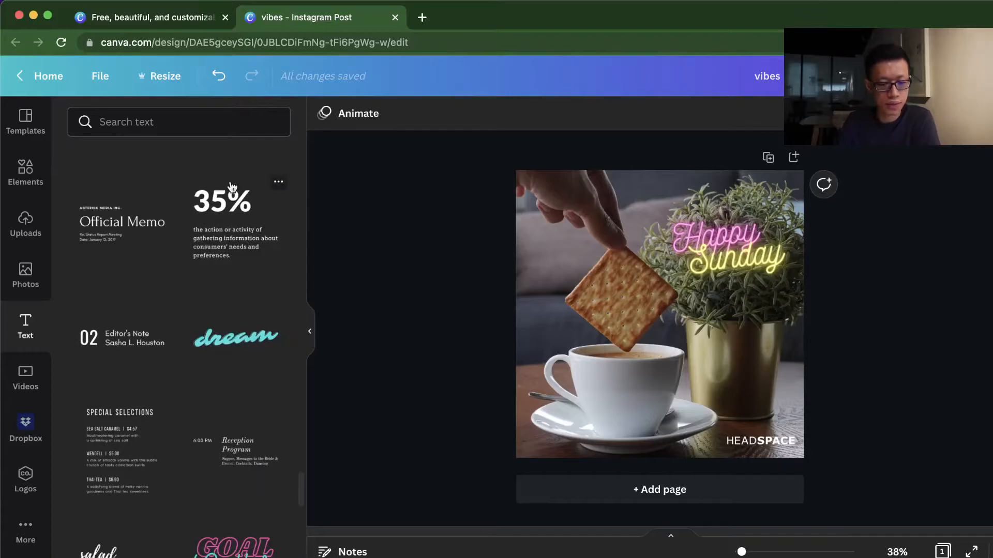
{"action": "left_click", "coordinate": [220, 233]}
- Delete both neon words, "Happy" and "Sunday", from the design
{"action": "left_click", "coordinate": [702, 313]}
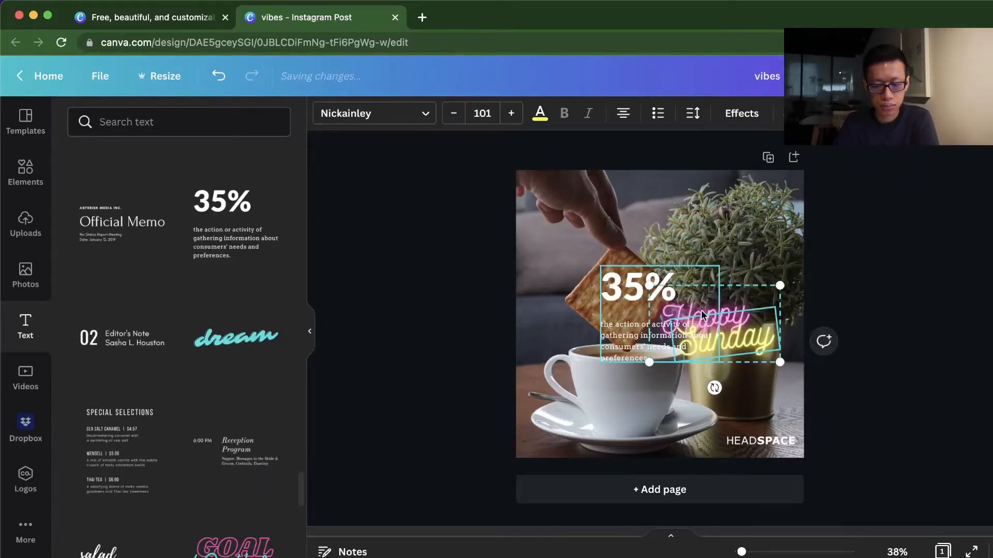
{"action": "key", "text": "BackSpace"}
{"action": "left_click", "coordinate": [728, 317]}
{"action": "key", "text": "BackSpace"}
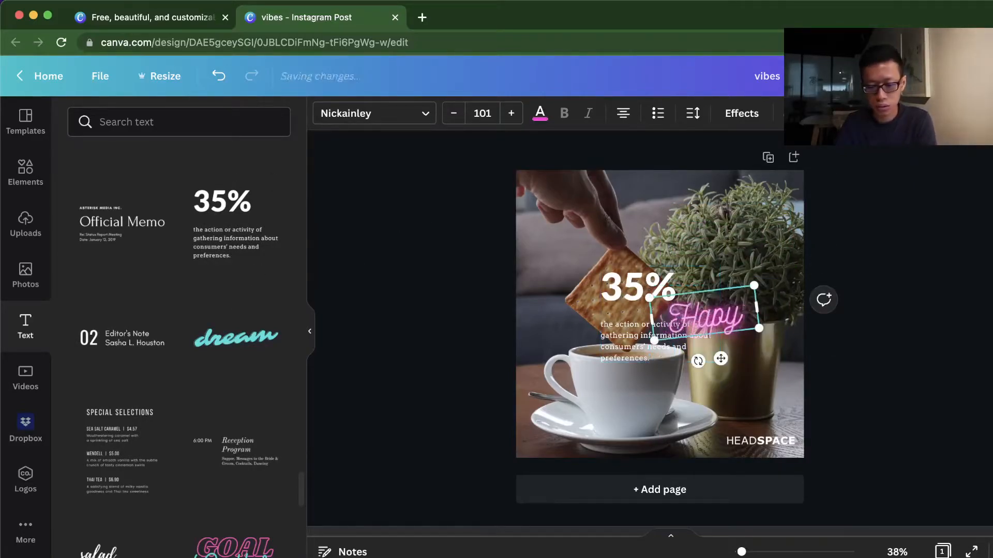
{"action": "key", "text": "BackSpace"}
- Move the "35%" text group with its description onto the plant
{"action": "left_click_drag", "start_coordinate": [638, 289], "coordinate": [748, 241]}
{"action": "left_click", "coordinate": [926, 228]}
{"action": "left_click_drag", "start_coordinate": [721, 277], "coordinate": [727, 281]}
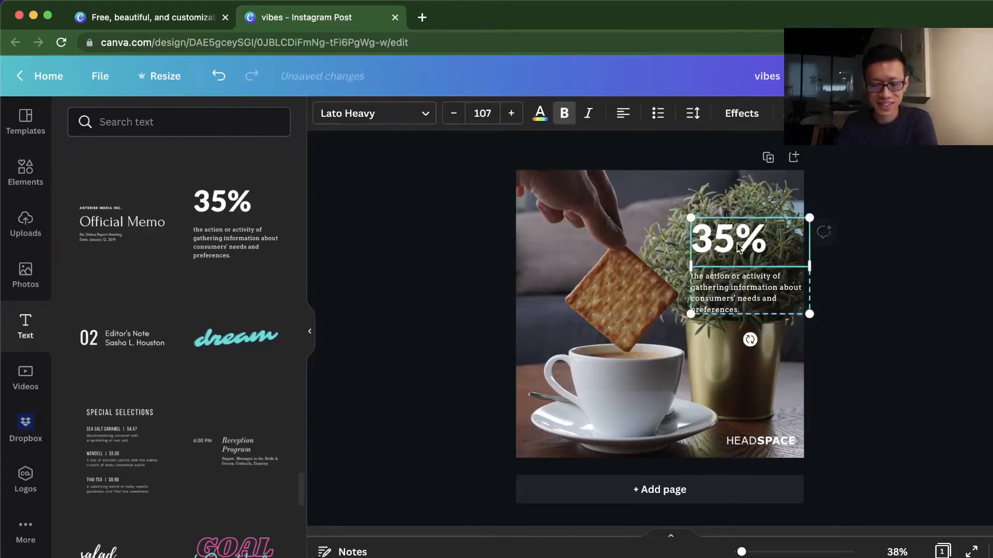
- Delete the description paragraph below "35%" and move the remaining heading slightly higher over the plant
{"action": "left_click", "coordinate": [728, 282]}
{"action": "left_click", "coordinate": [731, 293]}
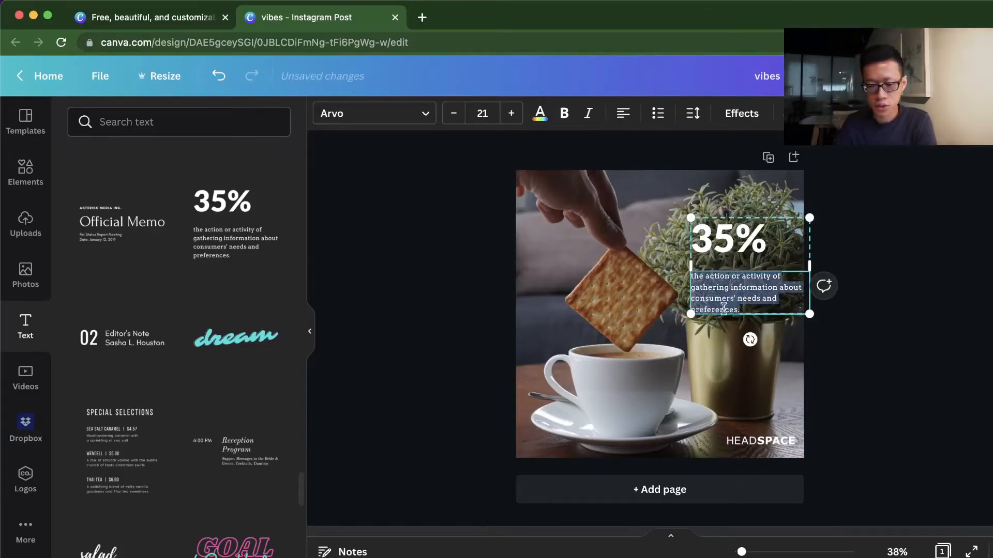
{"action": "left_click", "coordinate": [901, 311]}
{"action": "left_click", "coordinate": [765, 300]}
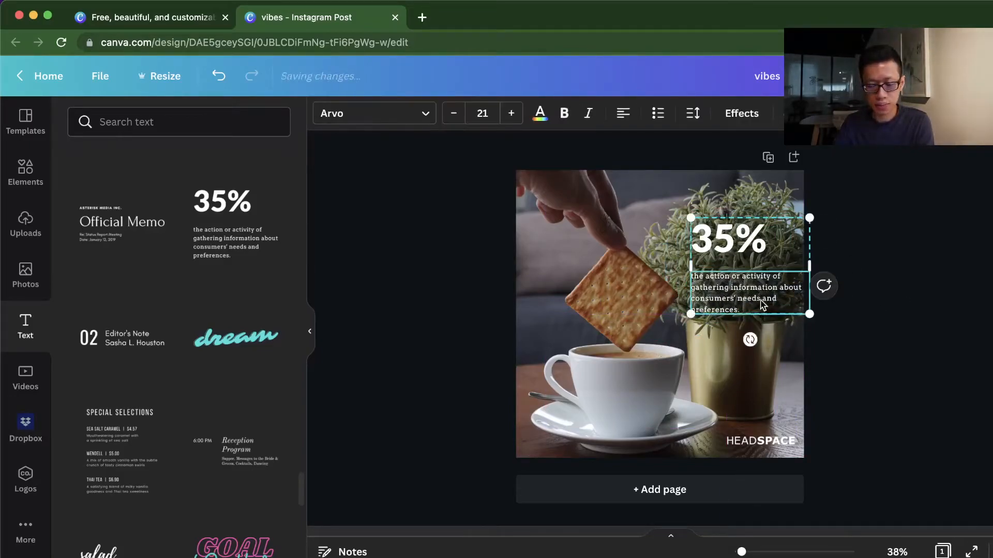
{"action": "key", "text": "Delete"}
{"action": "left_click_drag", "start_coordinate": [743, 231], "coordinate": [728, 211]}
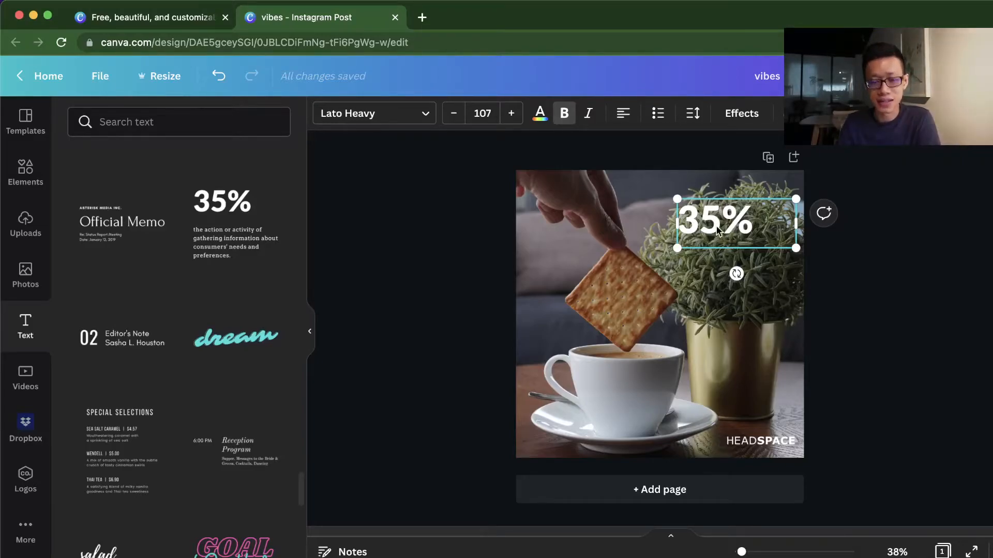
- Replace the "35%" heading with "Golden Cracker" and set its font size to 30
{"action": "double_click", "coordinate": [717, 229]}
{"action": "type", "text": "Gold"}
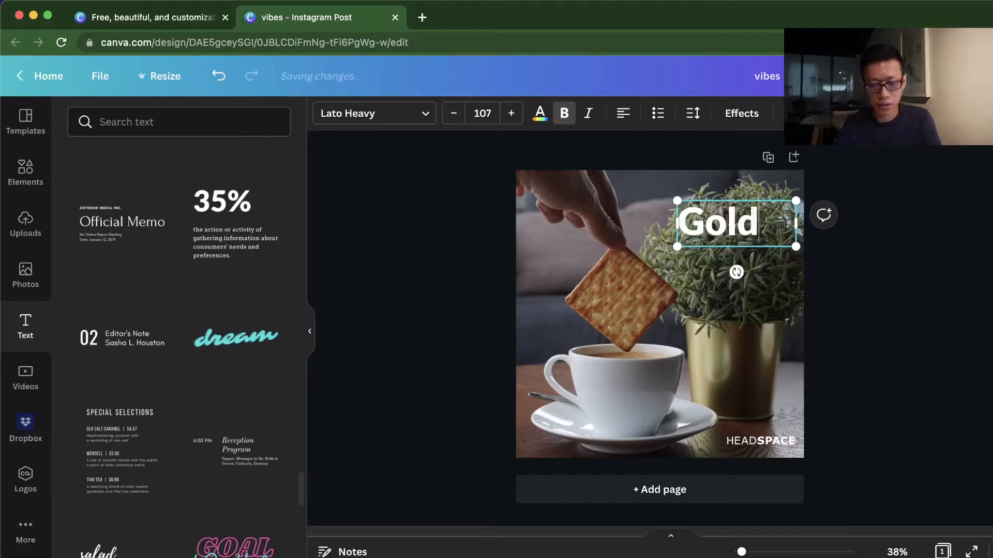
{"action": "type", "text": "en Cracker"}
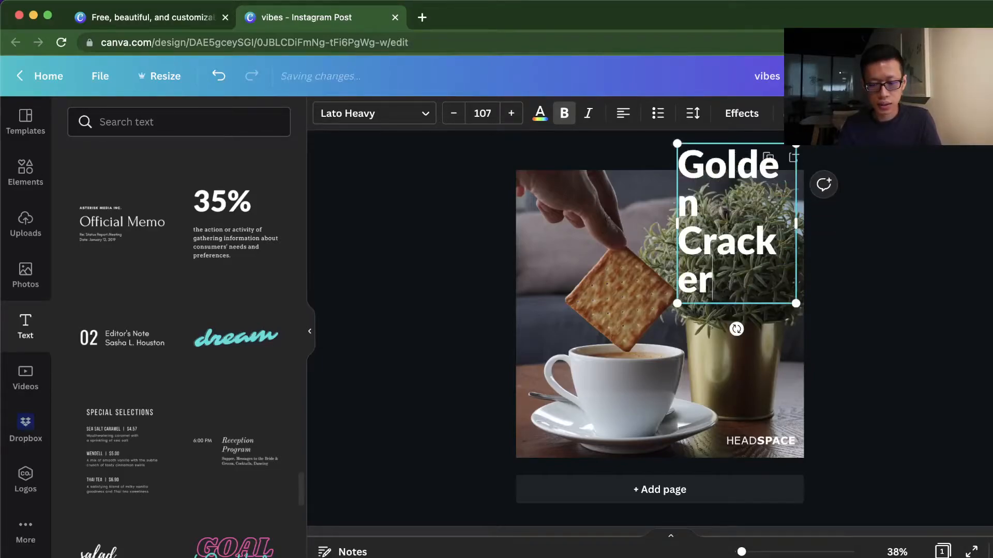
{"action": "key", "text": "super+a"}
{"action": "left_click", "coordinate": [482, 113]}
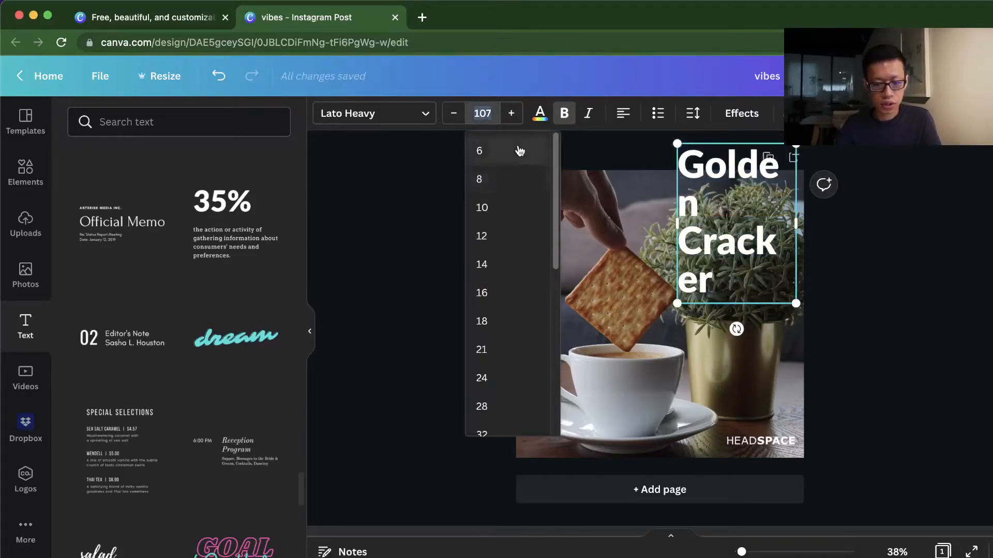
{"action": "type", "text": "30"}
{"action": "key", "text": "Return"}
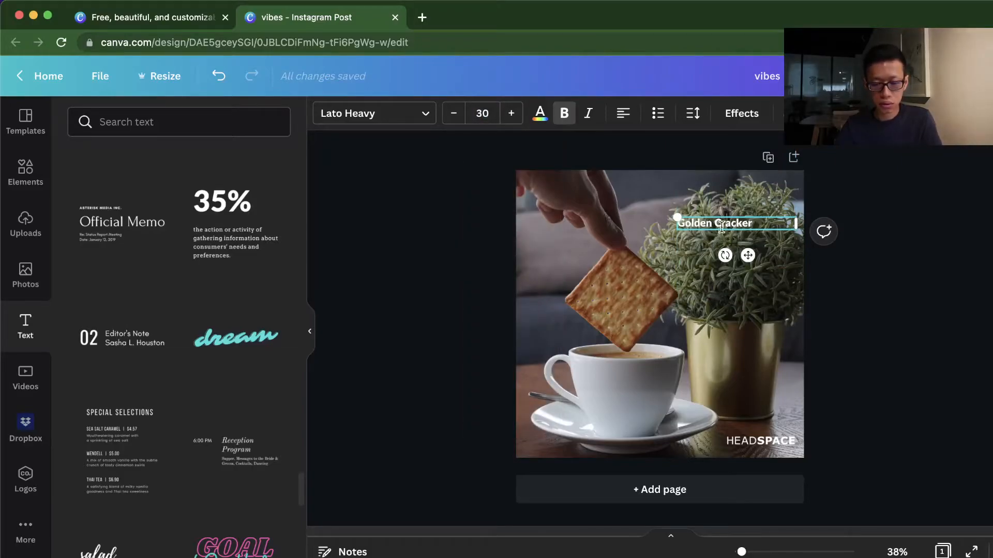
- Break the heading into two lines, with "Golden" above "Cracker"
{"action": "key", "text": "BackSpace"}
{"action": "key", "text": "BackSpace"}
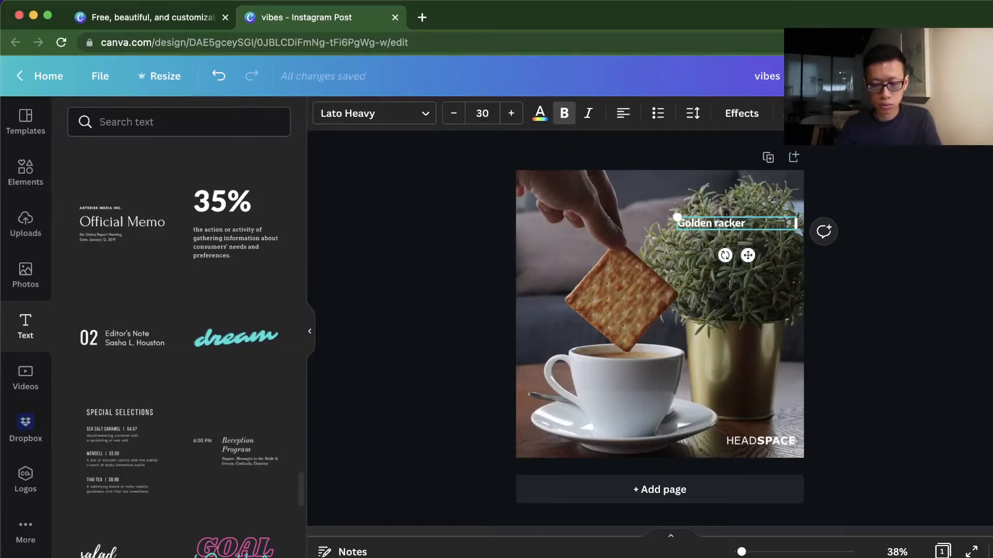
{"action": "key", "text": "Return"}
{"action": "type", "text": "C"}
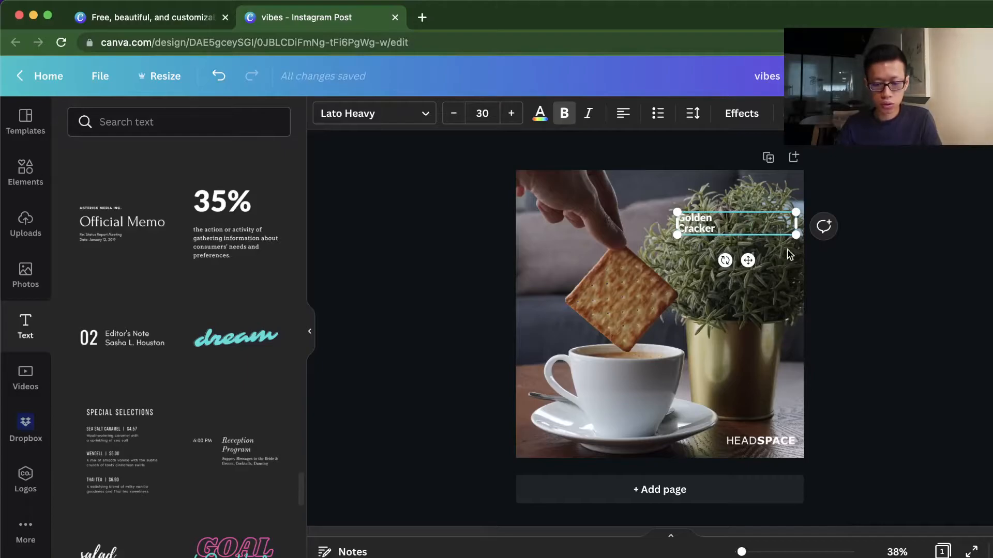
- Resize the text box closely around the two-line "Golden Cracker" heading and set its font size to 68
{"action": "left_click_drag", "start_coordinate": [795, 237], "coordinate": [726, 242]}
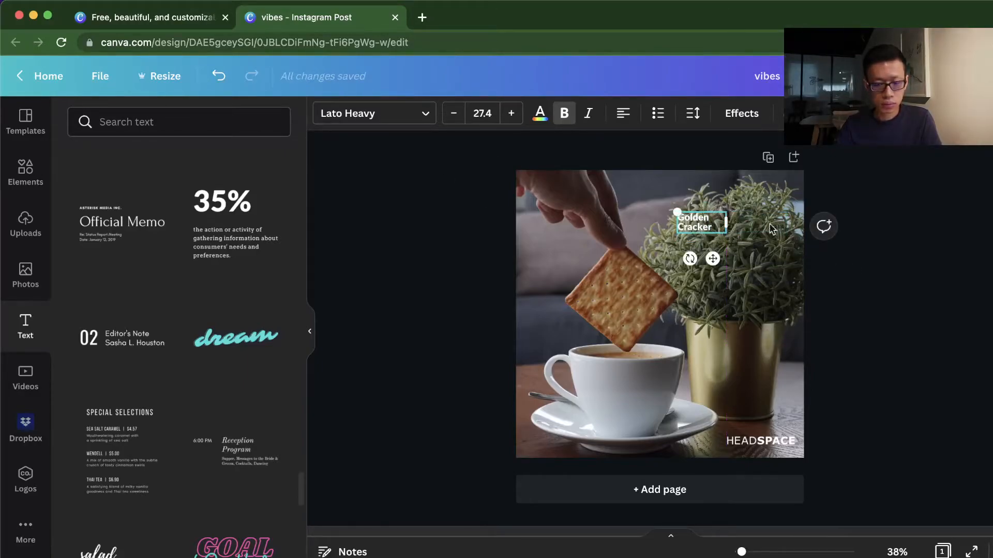
{"action": "left_click", "coordinate": [762, 314]}
{"action": "left_click", "coordinate": [708, 219]}
{"action": "left_click_drag", "start_coordinate": [726, 232], "coordinate": [768, 272]}
{"action": "left_click", "coordinate": [494, 115]}
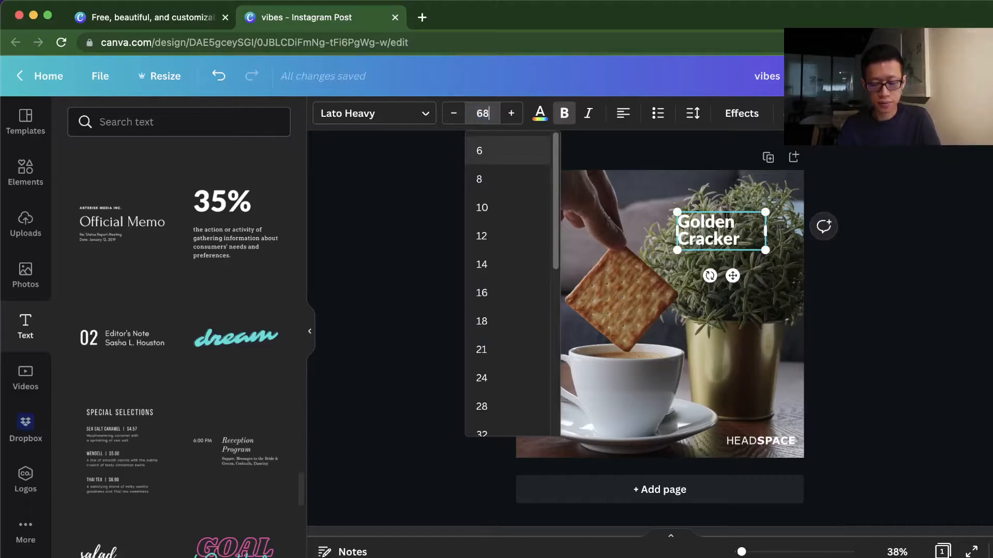
{"action": "type", "text": "68"}
{"action": "key", "text": "Return"}
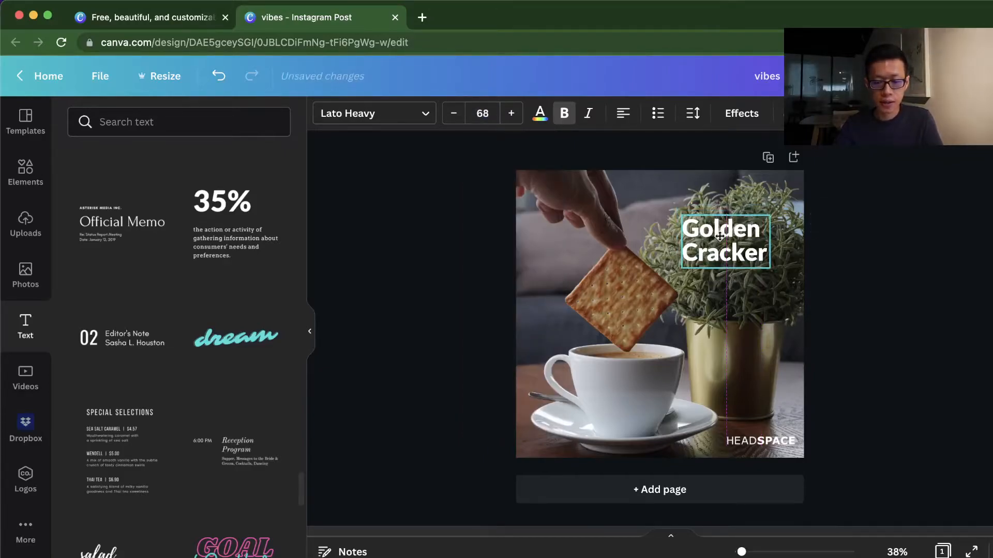
- Try centre alignment on the "Golden Cracker" heading, widen its text box slightly and switch the alignment to justified
{"action": "left_click", "coordinate": [624, 117]}
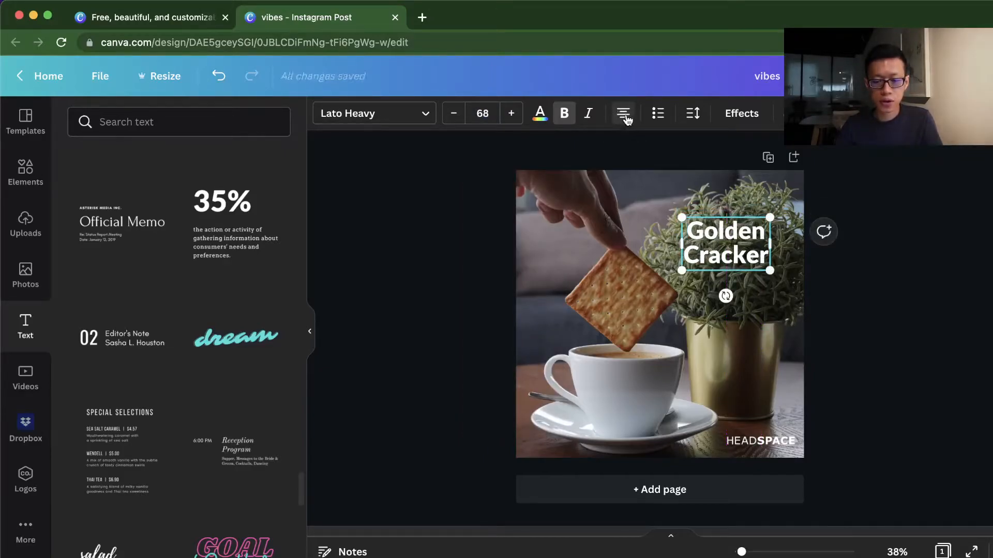
{"action": "left_click_drag", "start_coordinate": [771, 240], "coordinate": [779, 239]}
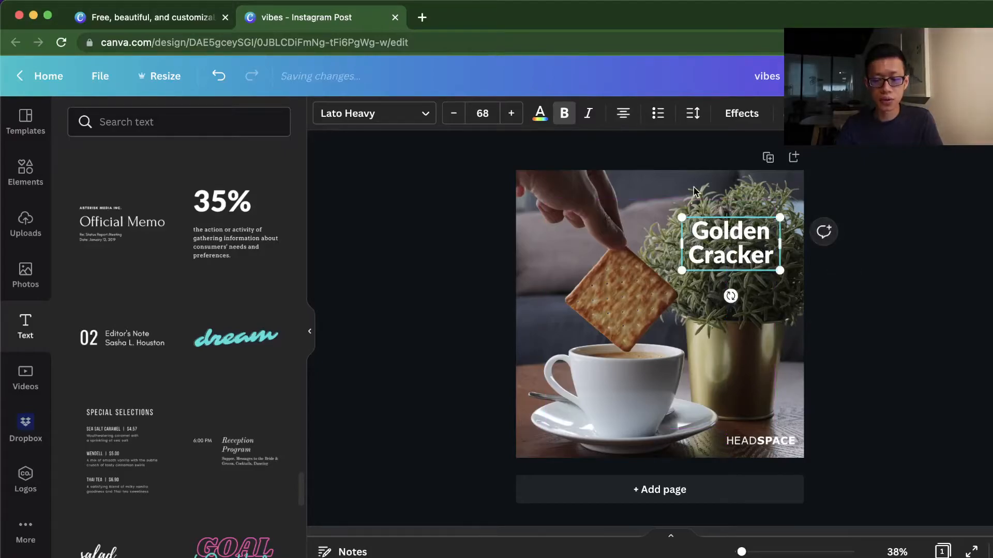
{"action": "left_click", "coordinate": [625, 122]}
{"action": "left_click", "coordinate": [624, 122]}
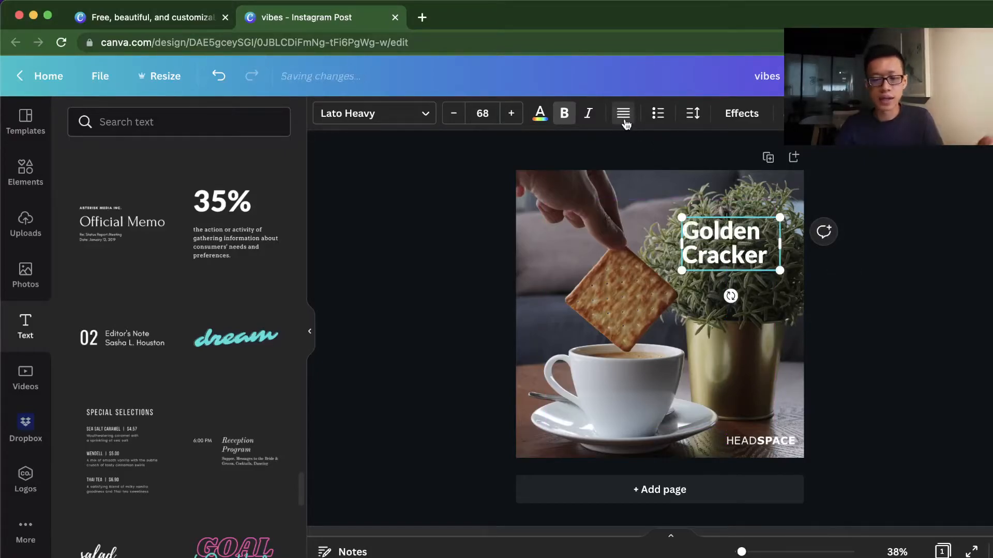
- Try numbered list formatting on the "Golden Cracker" heading and remove the list again
{"action": "left_click", "coordinate": [668, 117]}
{"action": "left_click", "coordinate": [667, 115]}
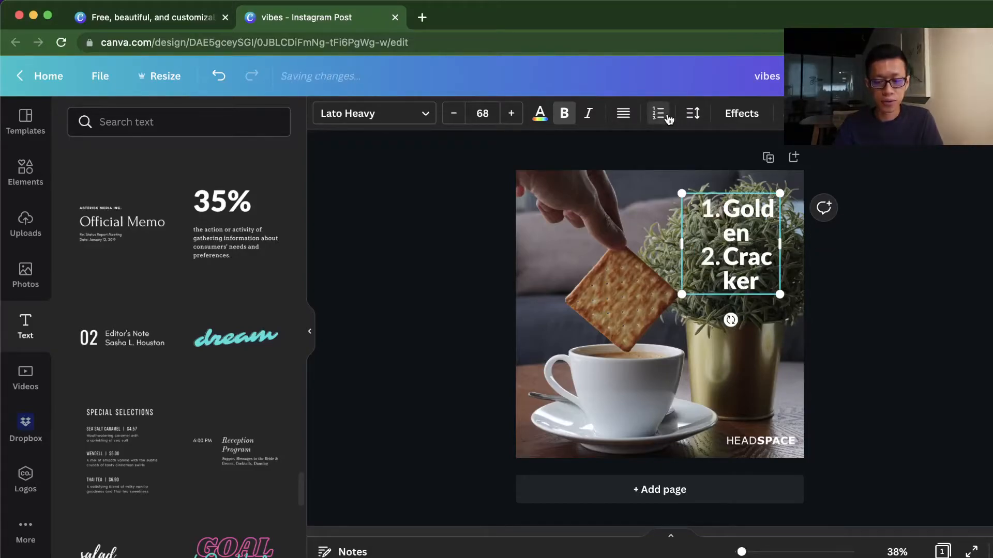
{"action": "left_click", "coordinate": [693, 115]}
{"action": "left_click", "coordinate": [872, 315]}
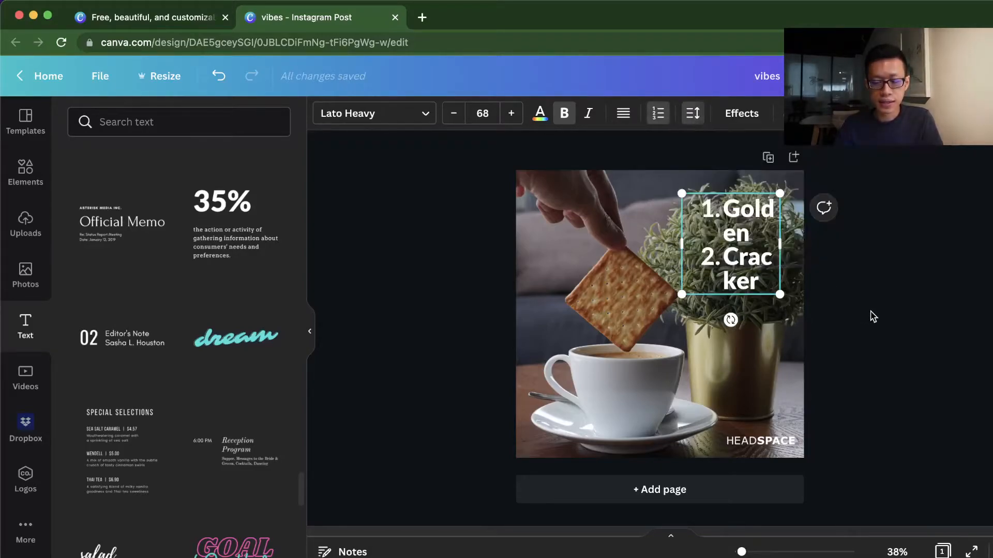
{"action": "left_click", "coordinate": [657, 118]}
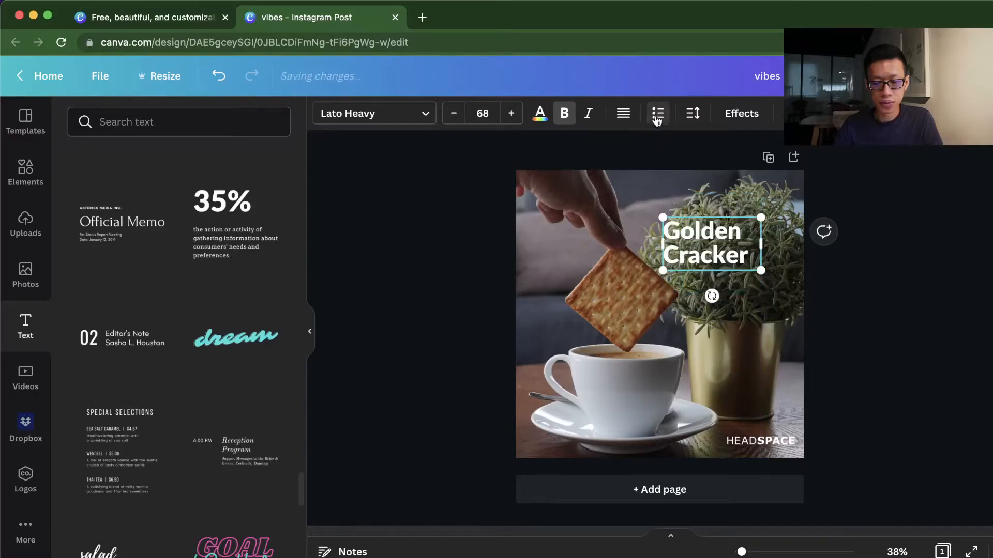
- Set the heading's letter spacing to about 162 and widen its text box to about 477
{"action": "left_click", "coordinate": [692, 113]}
{"action": "left_click_drag", "start_coordinate": [808, 168], "coordinate": [816, 165]}
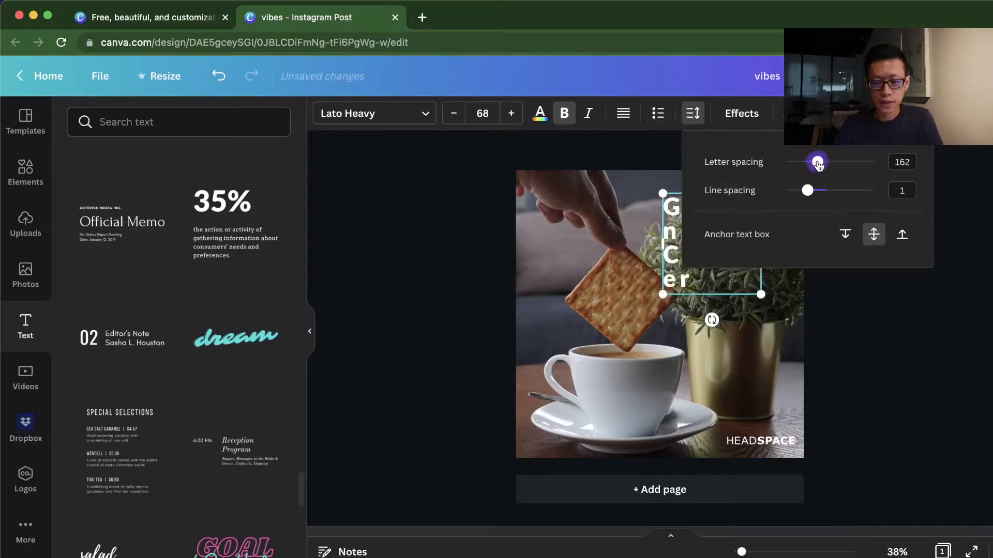
{"action": "left_click", "coordinate": [745, 262]}
{"action": "left_click_drag", "start_coordinate": [759, 247], "coordinate": [790, 245]}
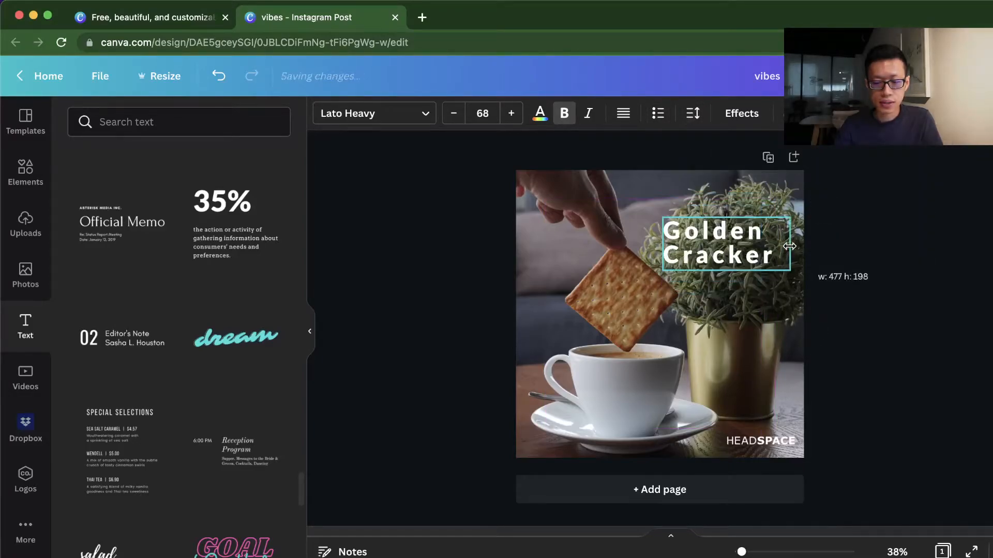
- Reset the letter spacing of the "Golden Cracker" heading to 0
{"action": "left_click", "coordinate": [693, 113]}
{"action": "left_click_drag", "start_coordinate": [816, 164], "coordinate": [810, 162]}
{"action": "left_click", "coordinate": [908, 164]}
{"action": "type", "text": "0"}
{"action": "key", "text": "Return"}
- Increase the heading's line spacing and move the text box over the cracker
{"action": "left_click_drag", "start_coordinate": [810, 198], "coordinate": [842, 190]}
{"action": "left_click", "coordinate": [883, 301]}
{"action": "left_click_drag", "start_coordinate": [720, 270], "coordinate": [614, 304]}
- Try a line spacing of 0.5 on the "Golden Cracker" heading and settle on about 1.06
{"action": "left_click", "coordinate": [693, 118]}
{"action": "left_click_drag", "start_coordinate": [844, 191], "coordinate": [786, 200]}
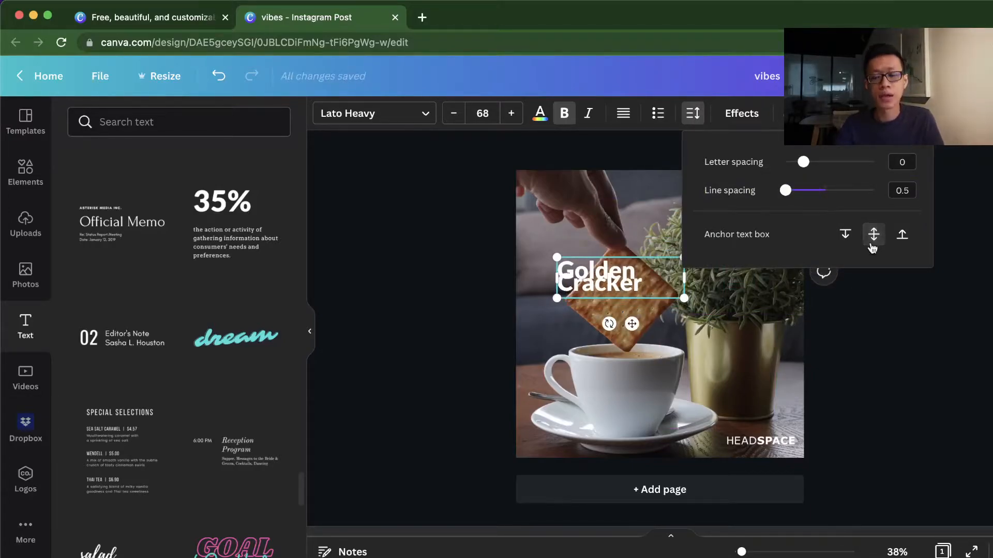
{"action": "key", "text": "Return"}
{"action": "left_click", "coordinate": [897, 192]}
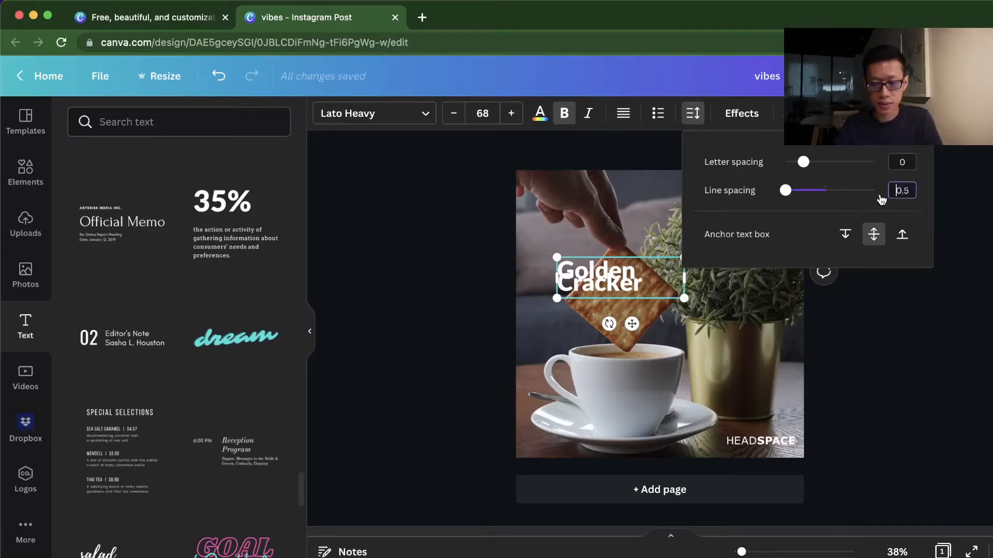
{"action": "left_click_drag", "start_coordinate": [786, 191], "coordinate": [812, 202]}
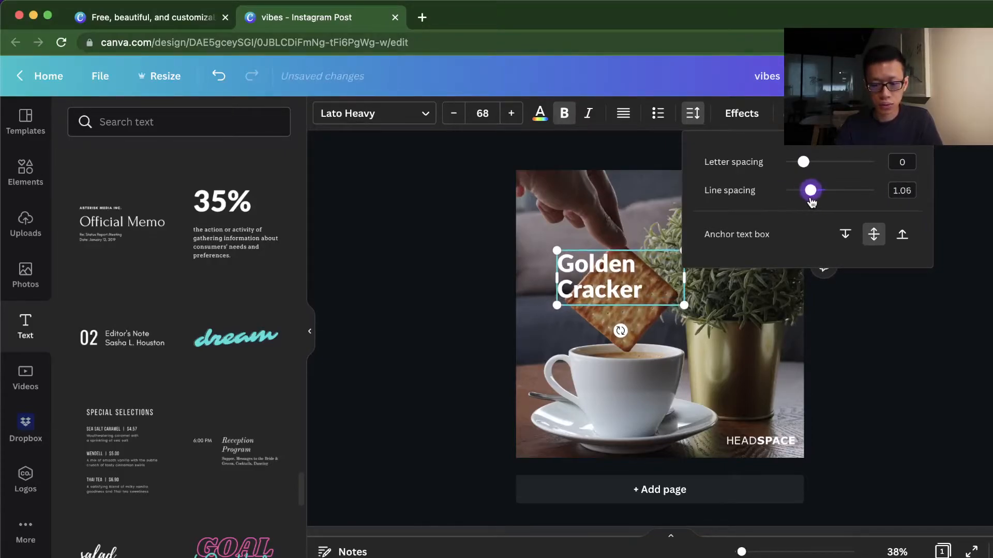
{"action": "left_click", "coordinate": [975, 255]}
- Move the heading back over the plant and add a third line reading "is here"
{"action": "left_click_drag", "start_coordinate": [618, 279], "coordinate": [739, 248]}
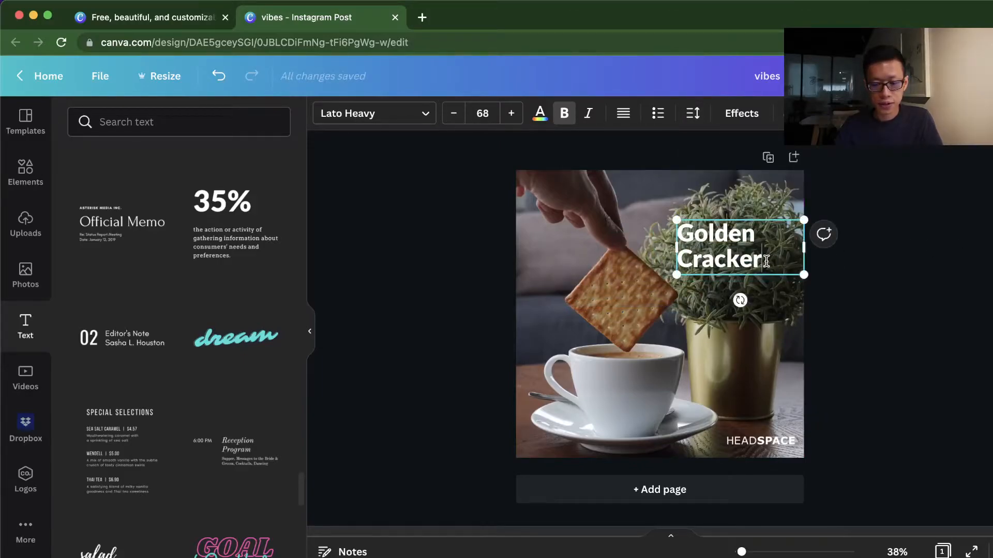
{"action": "key", "text": "Return"}
{"action": "type", "text": "is here"}
- Select all of the heading text, browse the font list and apply Agrandir Thin
{"action": "key", "text": "super+a"}
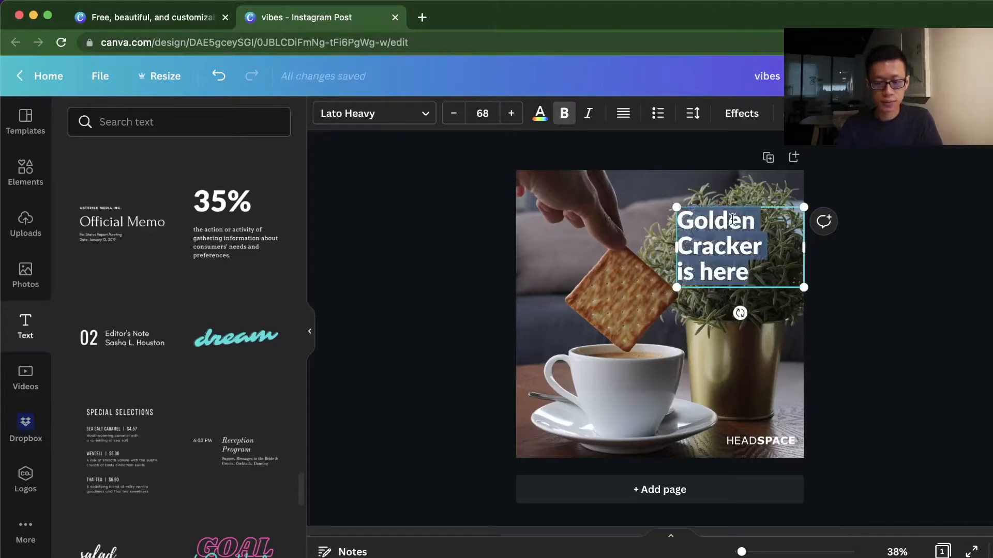
{"action": "left_click", "coordinate": [417, 116]}
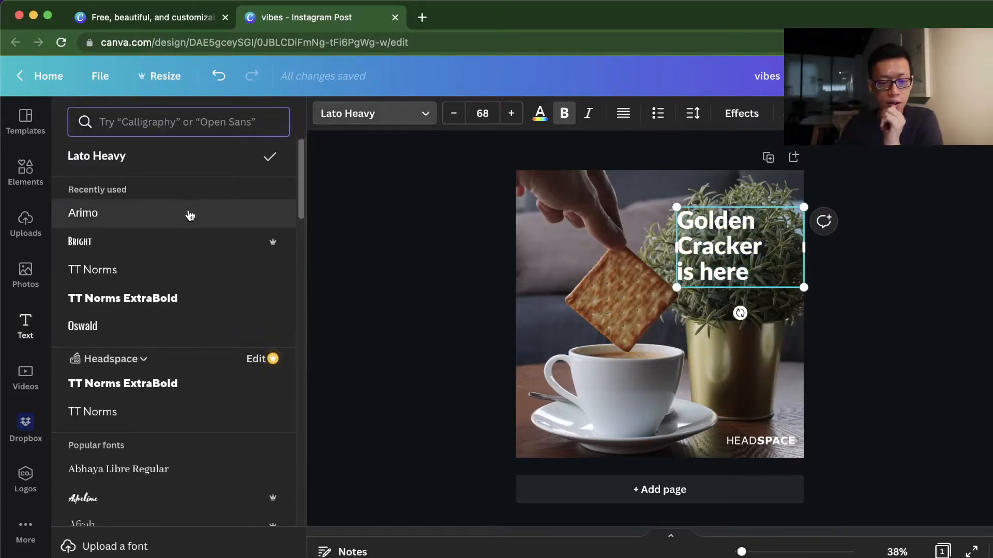
{"action": "scroll", "coordinate": [189, 207], "scroll_direction": "down", "scroll_amount": 4}
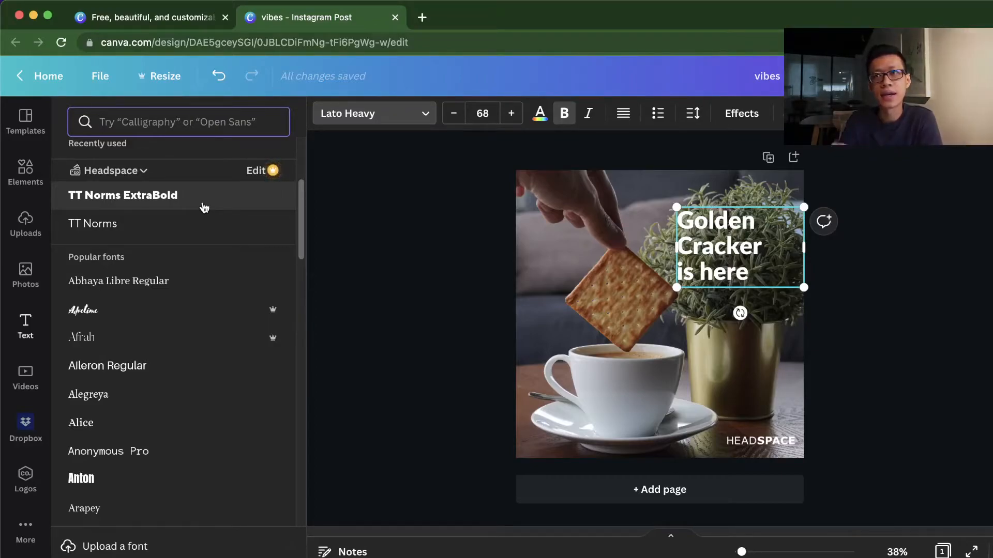
{"action": "scroll", "coordinate": [200, 232], "scroll_direction": "down", "scroll_amount": 15}
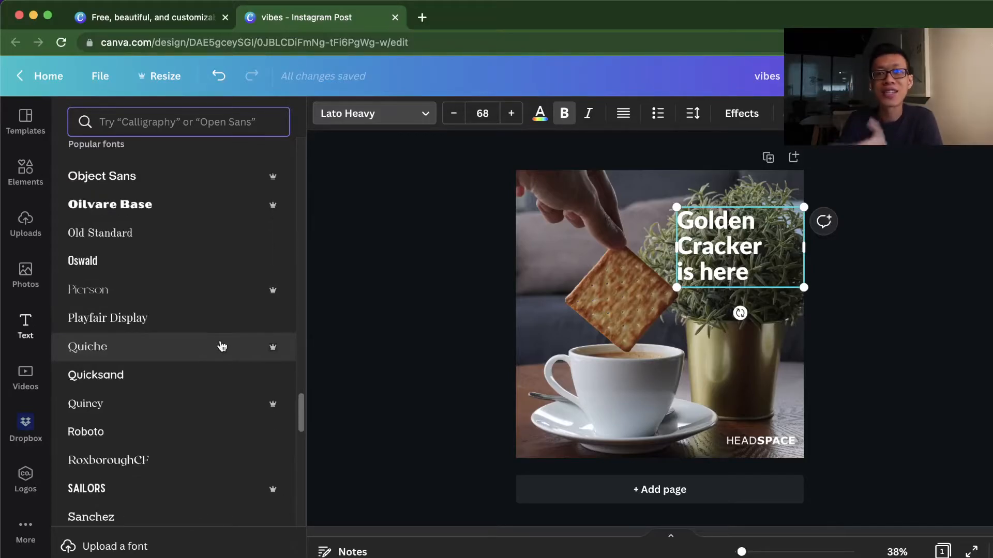
{"action": "scroll", "coordinate": [220, 351], "scroll_direction": "down", "scroll_amount": 10}
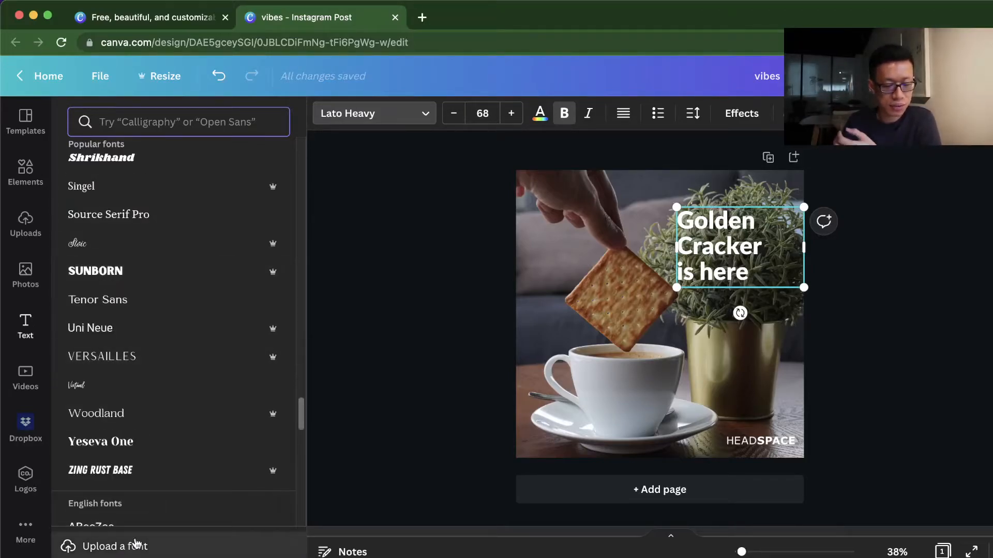
{"action": "scroll", "coordinate": [157, 443], "scroll_direction": "down", "scroll_amount": 5}
{"action": "left_click", "coordinate": [146, 534]}
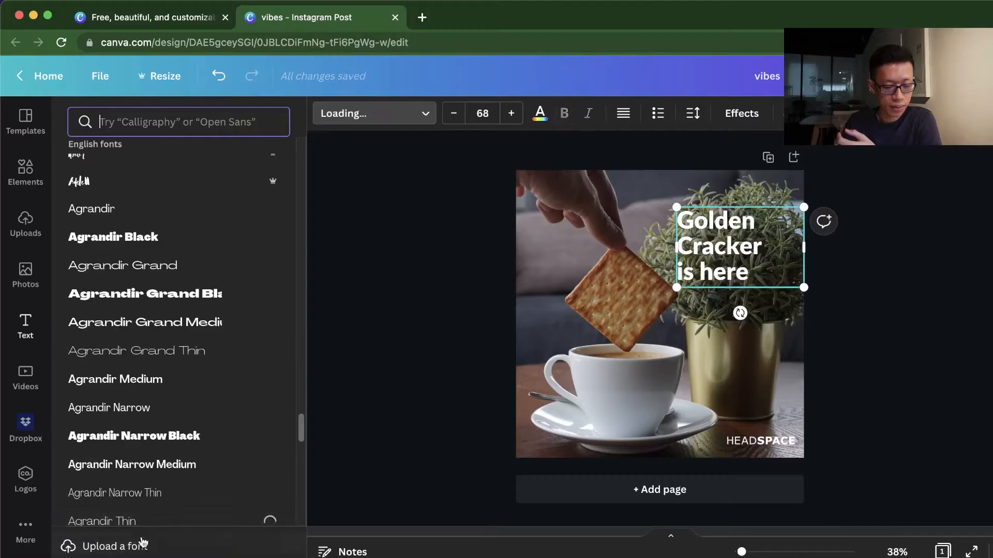
- Open the Headspace brand kit used for font uploads, and review its brand logos and brand font text styles
{"action": "left_click", "coordinate": [139, 545]}
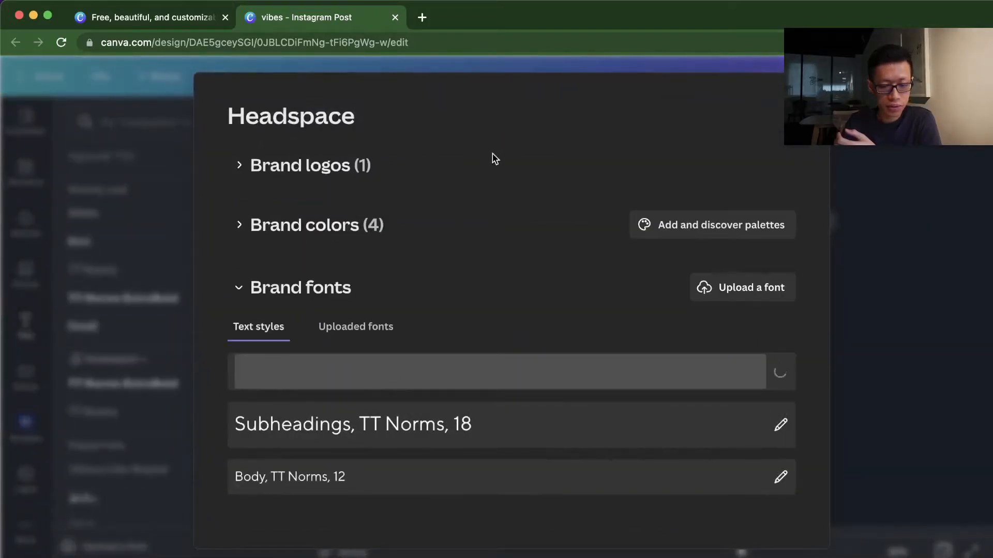
{"action": "left_click", "coordinate": [239, 163]}
{"action": "scroll", "coordinate": [465, 326], "scroll_direction": "down", "scroll_amount": 3}
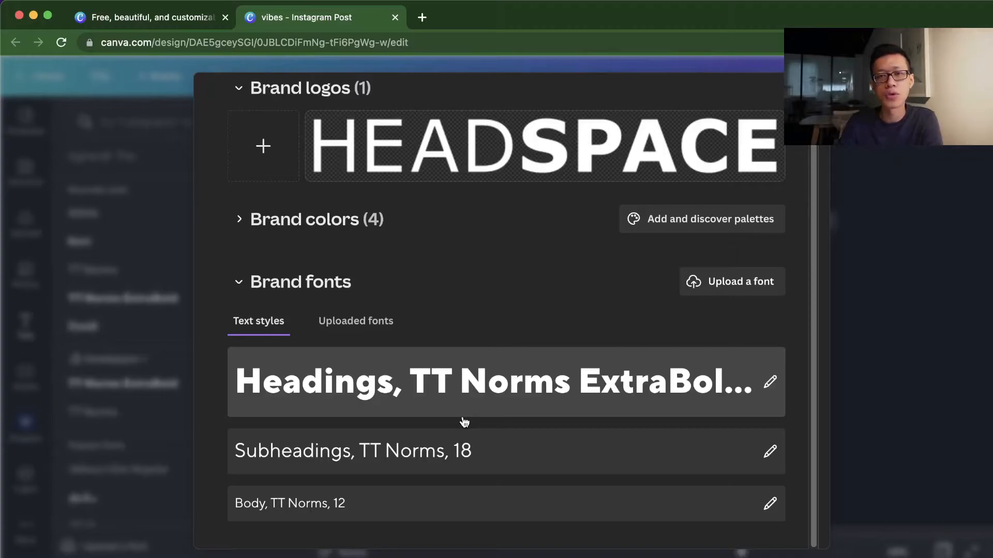
{"action": "scroll", "coordinate": [621, 320], "scroll_direction": "up", "scroll_amount": 3}
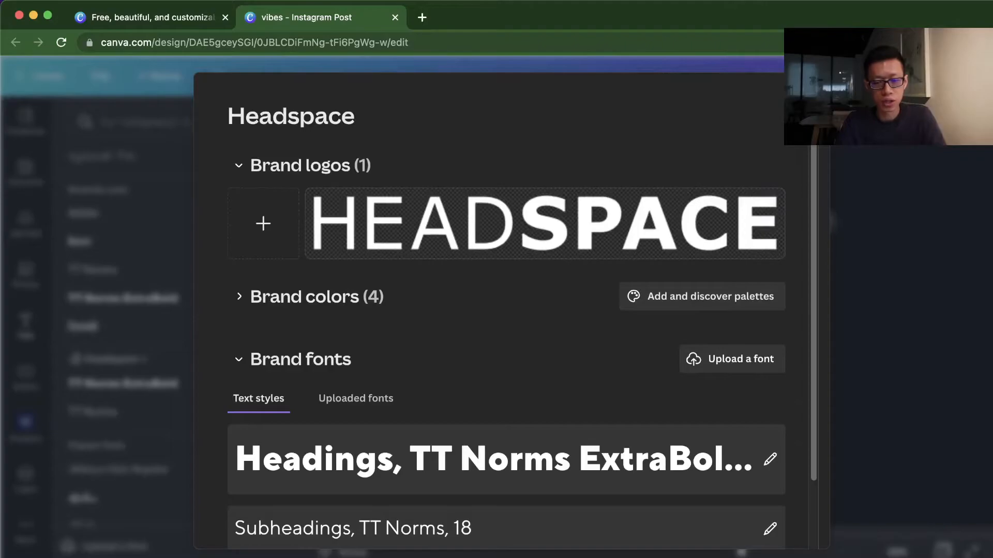
{"action": "scroll", "coordinate": [602, 383], "scroll_direction": "down", "scroll_amount": 3}
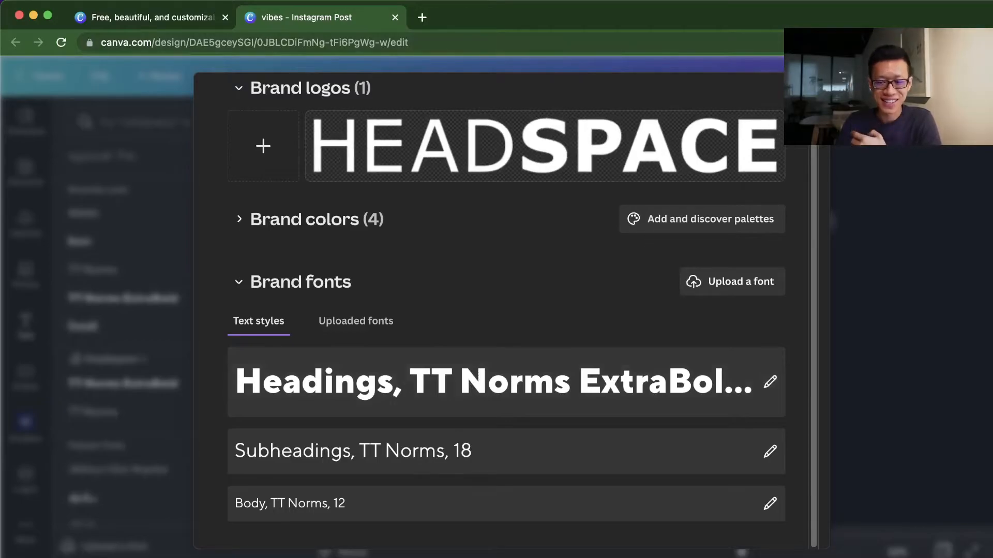
{"action": "key", "text": "Escape"}
- Search the fonts for "tt norm" and set the whole heading to TT Norms Light
{"action": "left_click", "coordinate": [253, 121]}
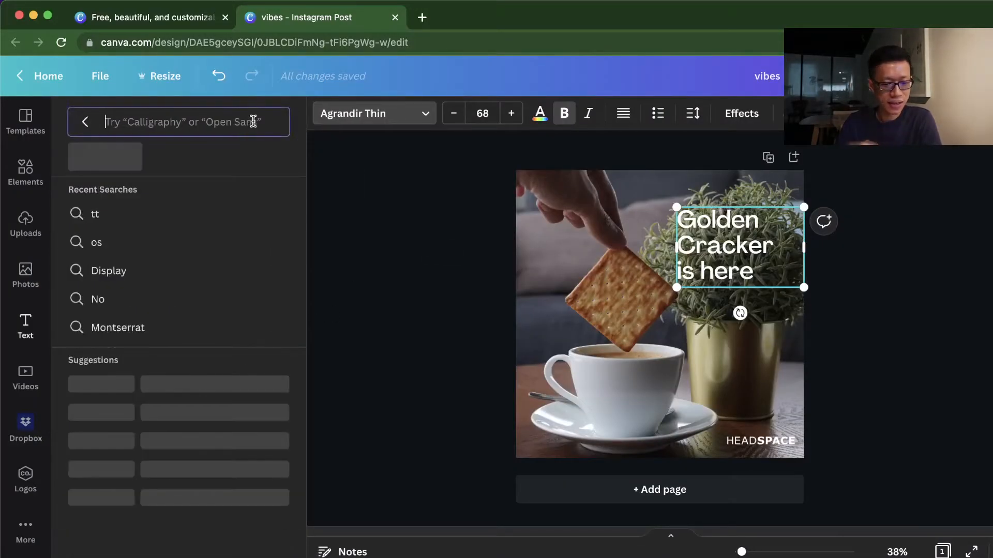
{"action": "type", "text": "tt norm"}
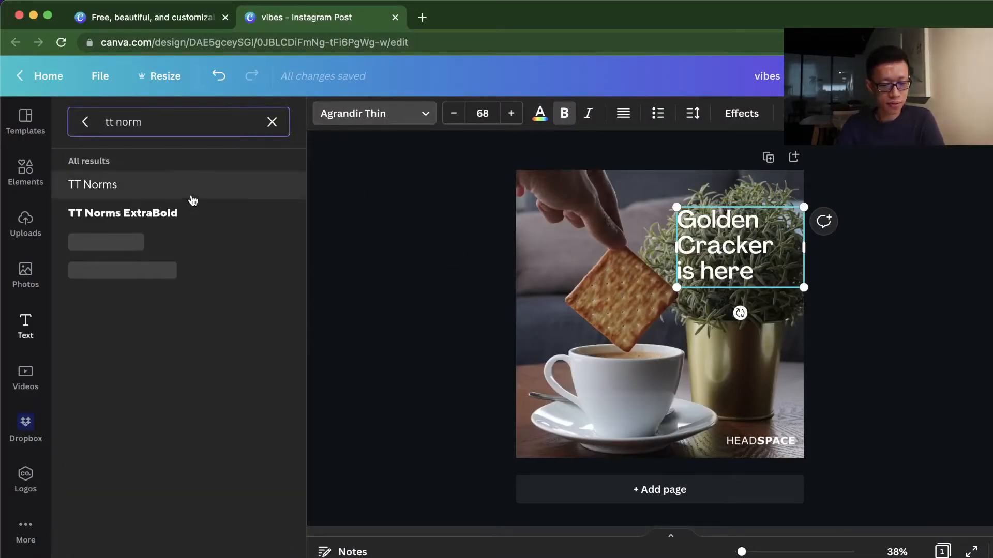
{"action": "left_click", "coordinate": [173, 240]}
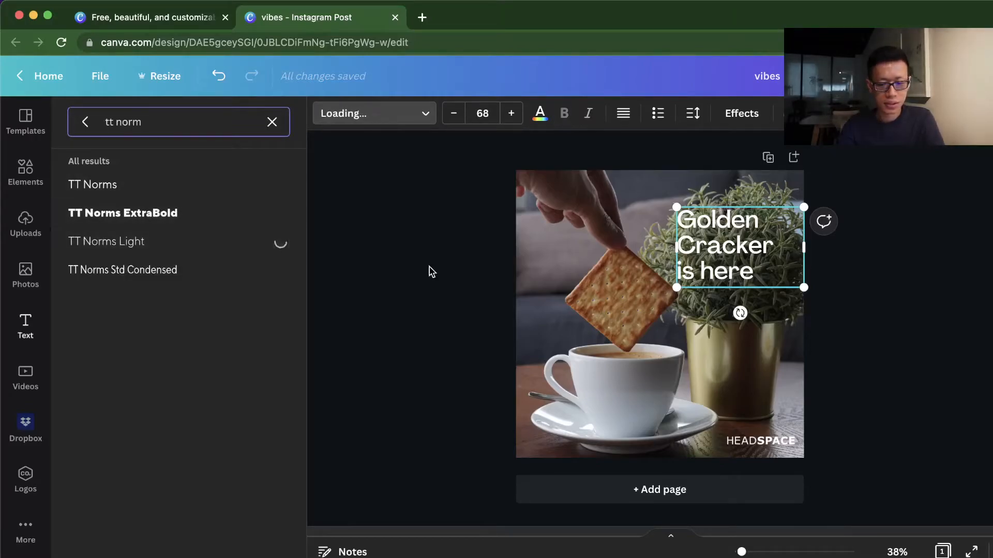
{"action": "left_click", "coordinate": [898, 331]}
- Reduce the font size of the heading's "is here" line, trying 30 and settling on 48
{"action": "left_click_drag", "start_coordinate": [738, 274], "coordinate": [743, 279]}
{"action": "double_click", "coordinate": [745, 276]}
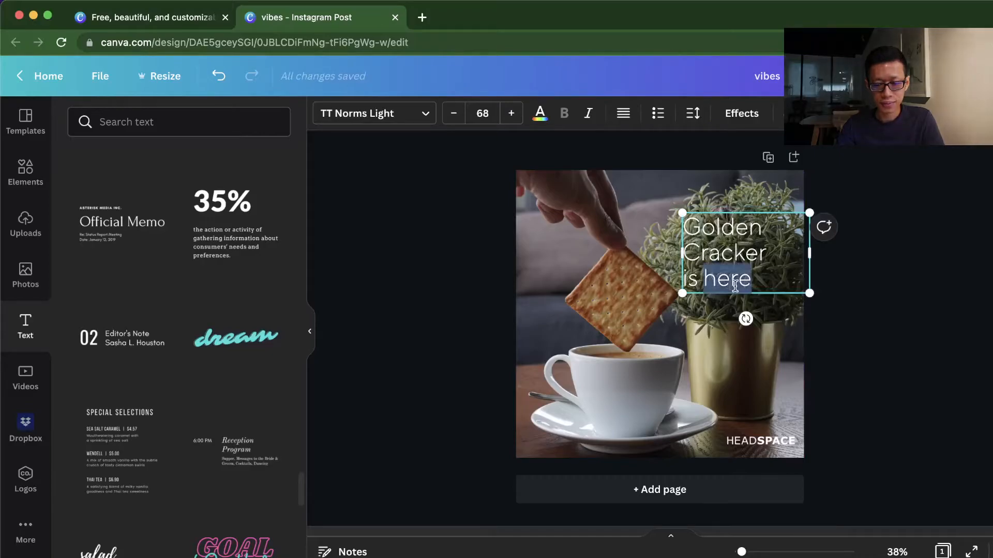
{"action": "left_click", "coordinate": [486, 114]}
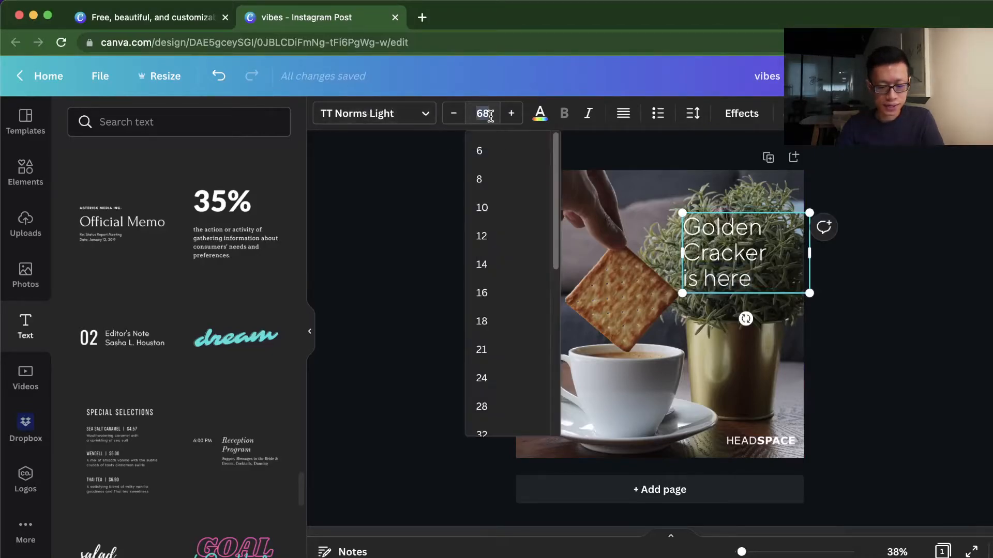
{"action": "key", "text": "Return"}
{"action": "left_click", "coordinate": [478, 114]}
{"action": "type", "text": "30"}
{"action": "key", "text": "Return"}
{"action": "left_click", "coordinate": [483, 115]}
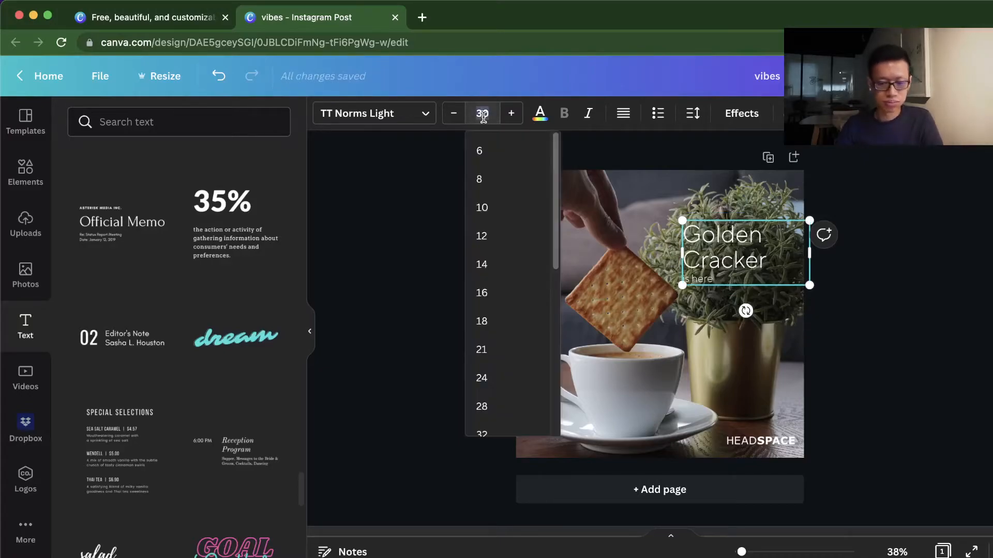
{"action": "type", "text": "48"}
{"action": "key", "text": "Return"}
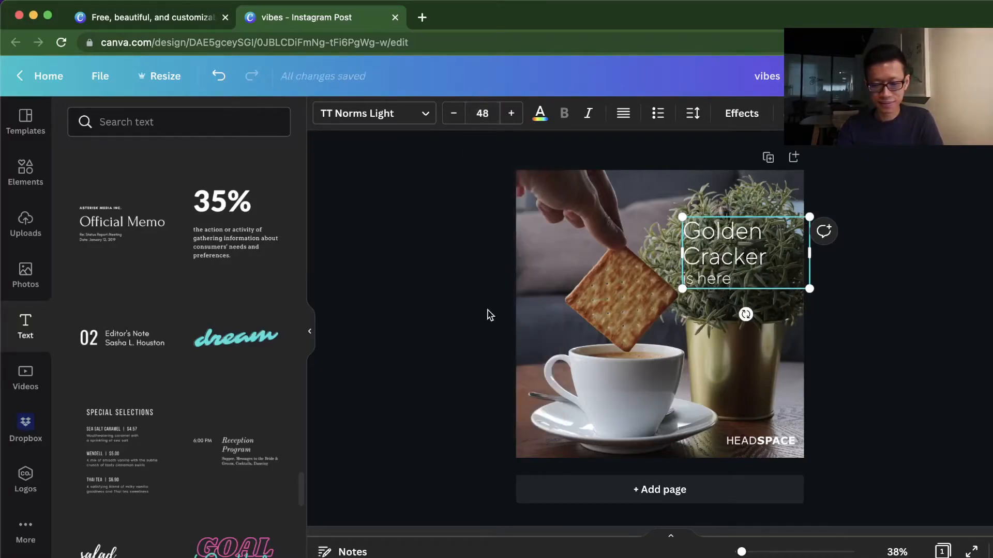
{"action": "left_click", "coordinate": [487, 315]}
- Try TT Norms ExtraBold and Light on the words "Golden Cracker", settle on TT Norms, and nudge the heading slightly upward
{"action": "left_click_drag", "start_coordinate": [722, 274], "coordinate": [727, 280]}
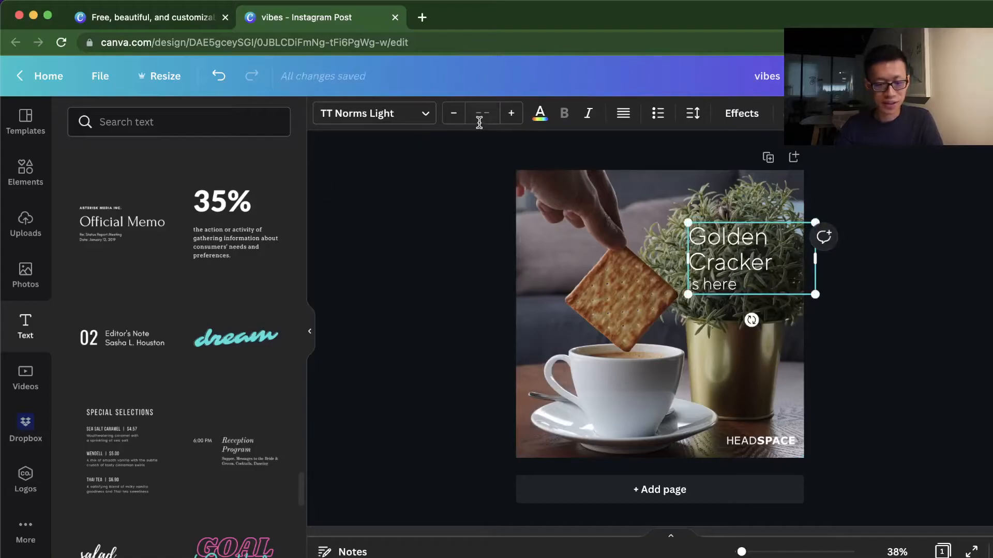
{"action": "double_click", "coordinate": [764, 264]}
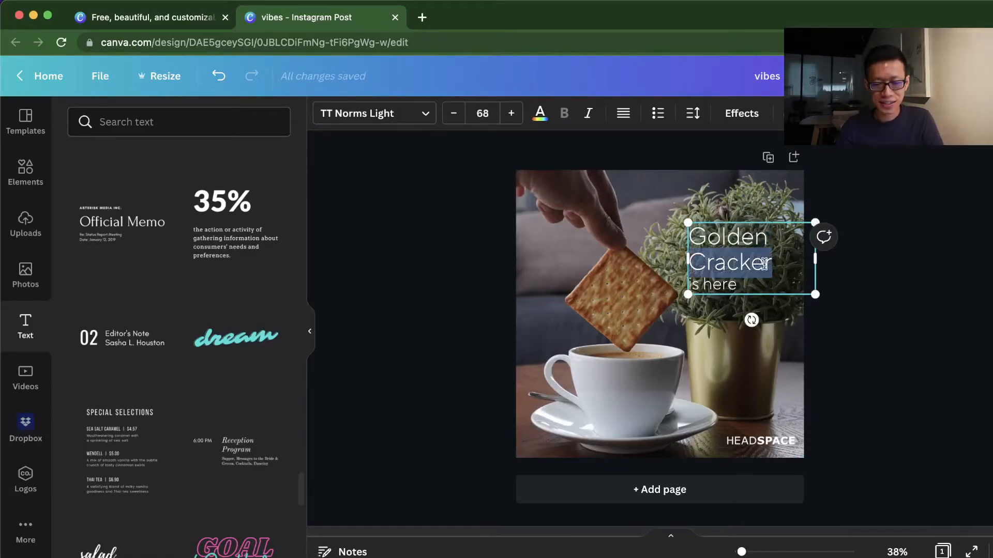
{"action": "left_click_drag", "start_coordinate": [769, 265], "coordinate": [692, 238]}
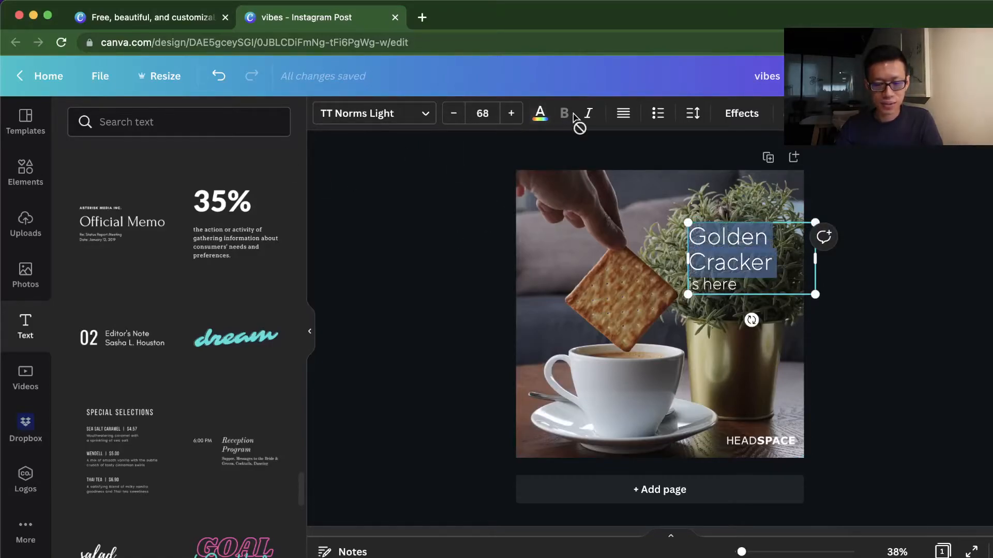
{"action": "left_click", "coordinate": [352, 114]}
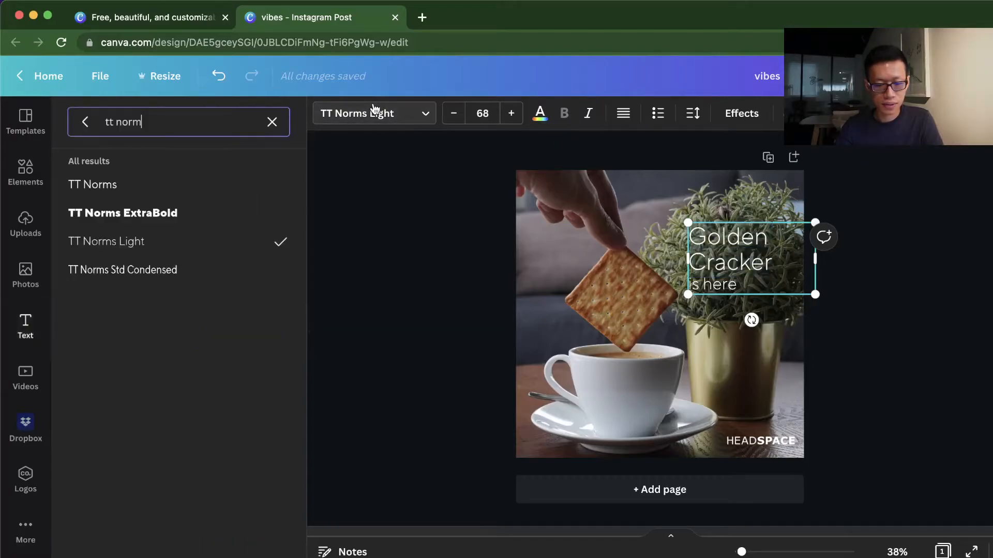
{"action": "left_click", "coordinate": [154, 216]}
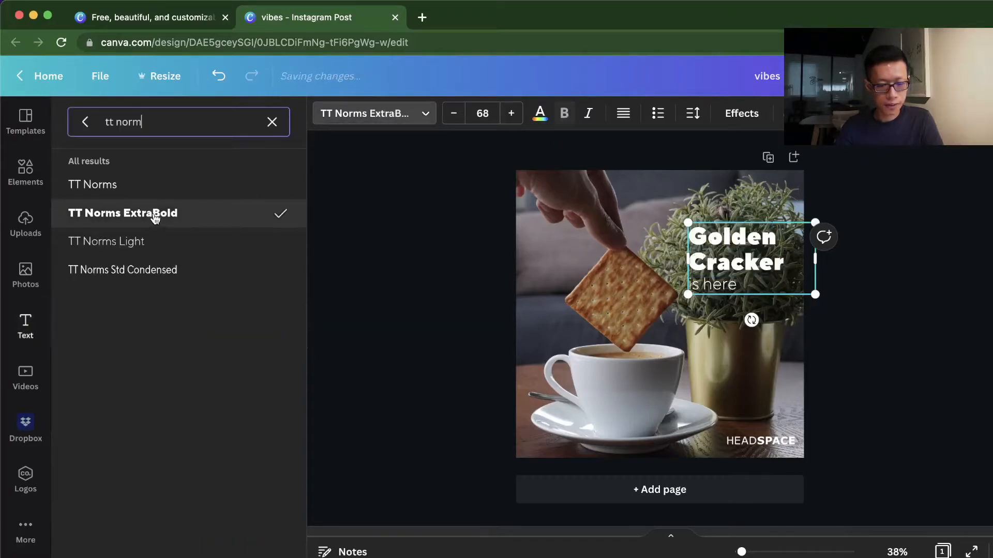
{"action": "left_click", "coordinate": [171, 253]}
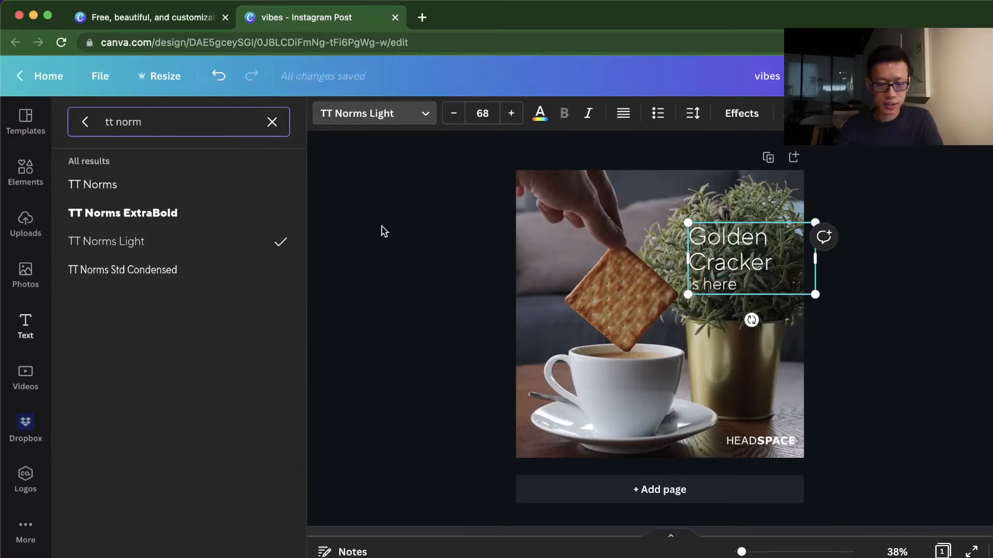
{"action": "left_click", "coordinate": [127, 185]}
{"action": "left_click", "coordinate": [361, 239]}
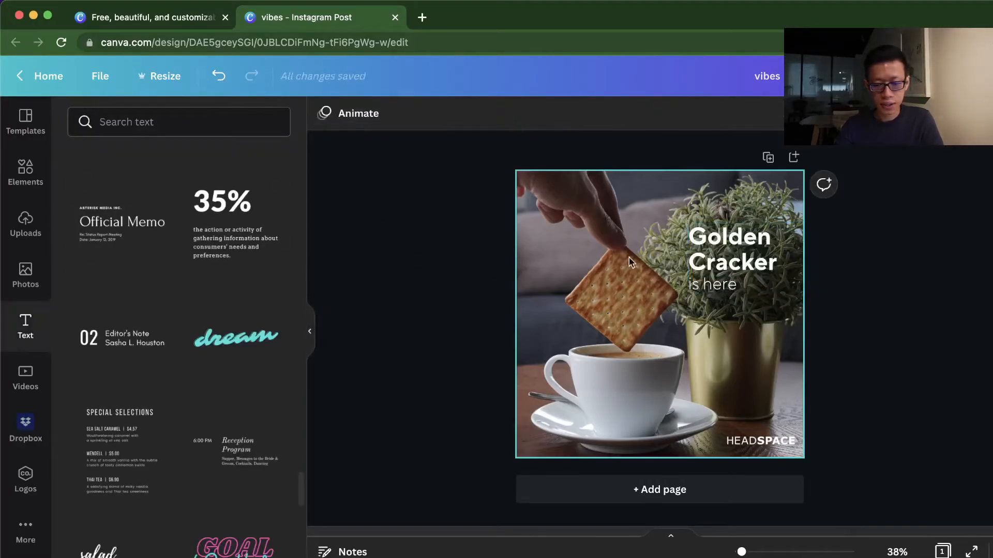
{"action": "left_click_drag", "start_coordinate": [729, 252], "coordinate": [729, 249]}
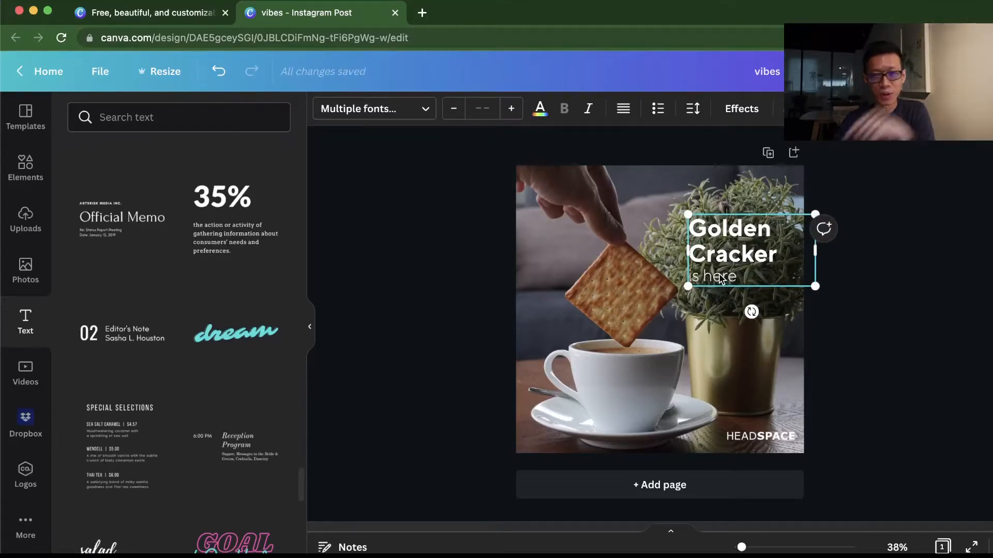
{"action": "left_click", "coordinate": [501, 288]}
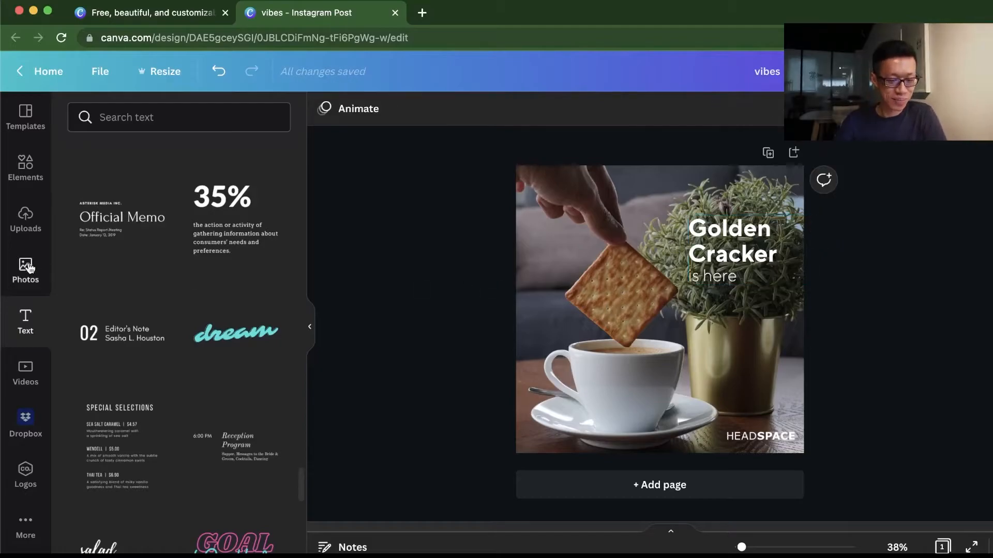
- Browse the graphic elements library and search it for "arrow"
{"action": "left_click", "coordinate": [29, 181]}
{"action": "scroll", "coordinate": [224, 290], "scroll_direction": "down", "scroll_amount": 10}
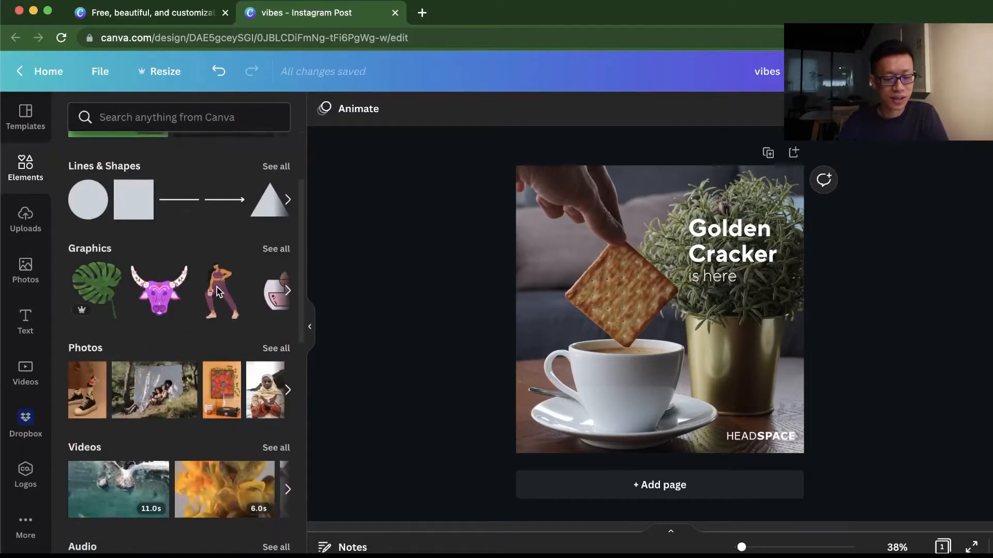
{"action": "scroll", "coordinate": [224, 290], "scroll_direction": "down", "scroll_amount": 4}
{"action": "scroll", "coordinate": [221, 295], "scroll_direction": "up", "scroll_amount": 14}
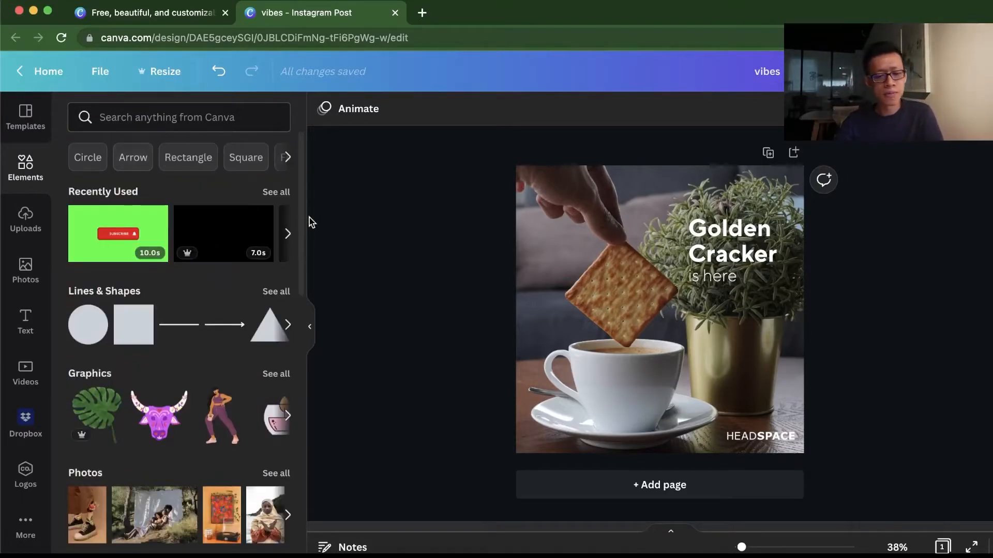
{"action": "left_click", "coordinate": [238, 116]}
{"action": "type", "text": "arrow"}
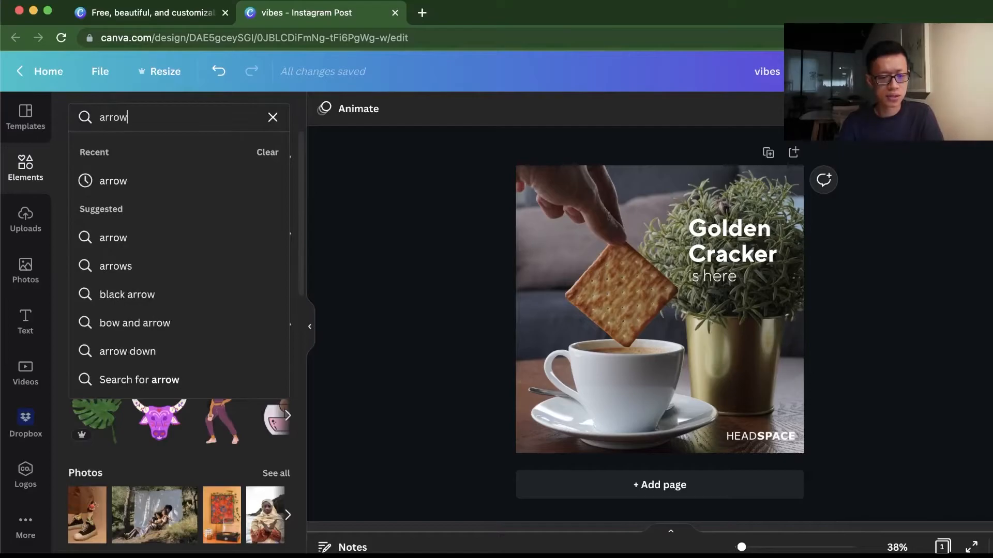
{"action": "key", "text": "Return"}
- Add the thin curved white arrow from the search results and place it below the "is here" line
{"action": "scroll", "coordinate": [201, 310], "scroll_direction": "down", "scroll_amount": 3}
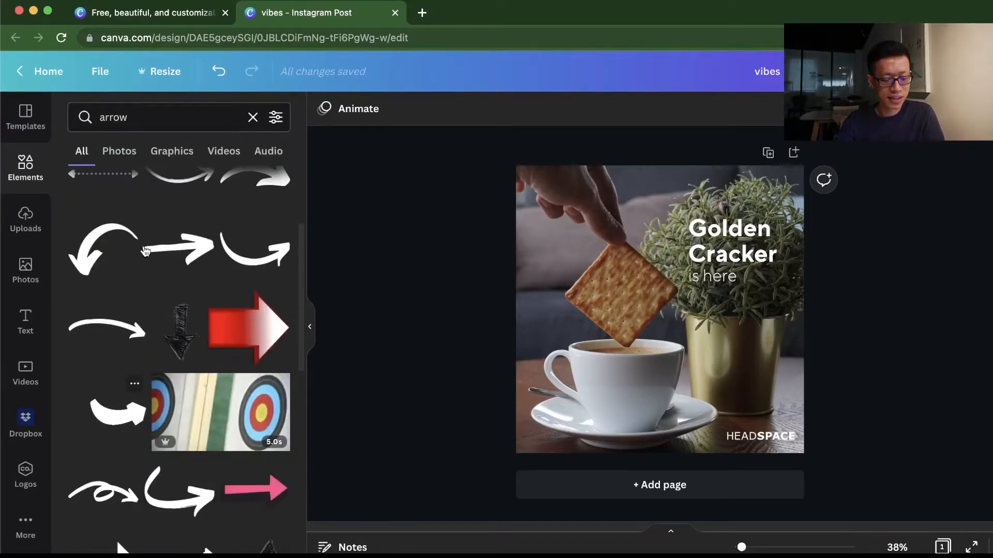
{"action": "scroll", "coordinate": [188, 314], "scroll_direction": "up", "scroll_amount": 3}
{"action": "scroll", "coordinate": [188, 314], "scroll_direction": "down", "scroll_amount": 10}
{"action": "scroll", "coordinate": [190, 314], "scroll_direction": "up", "scroll_amount": 10}
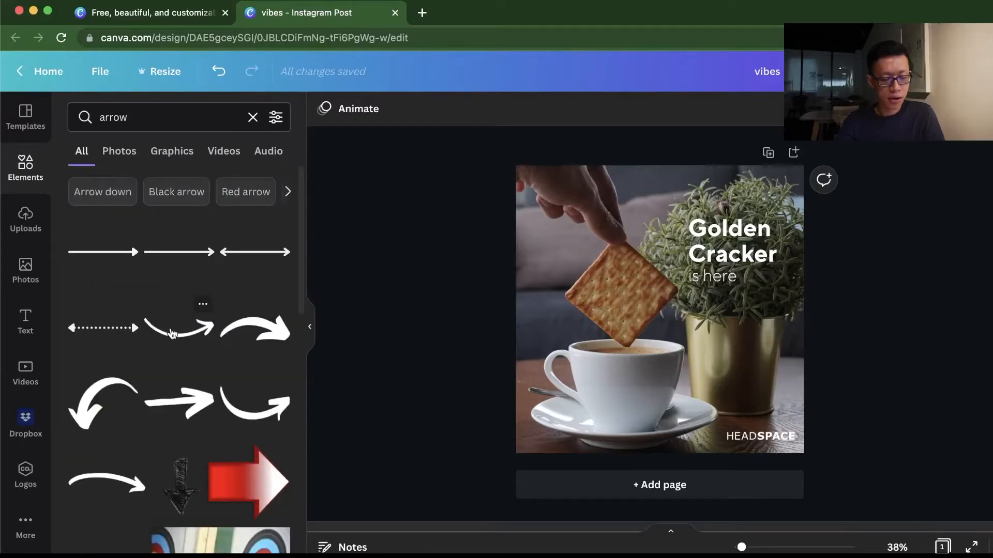
{"action": "left_click", "coordinate": [175, 336]}
{"action": "left_click_drag", "start_coordinate": [660, 310], "coordinate": [727, 329]}
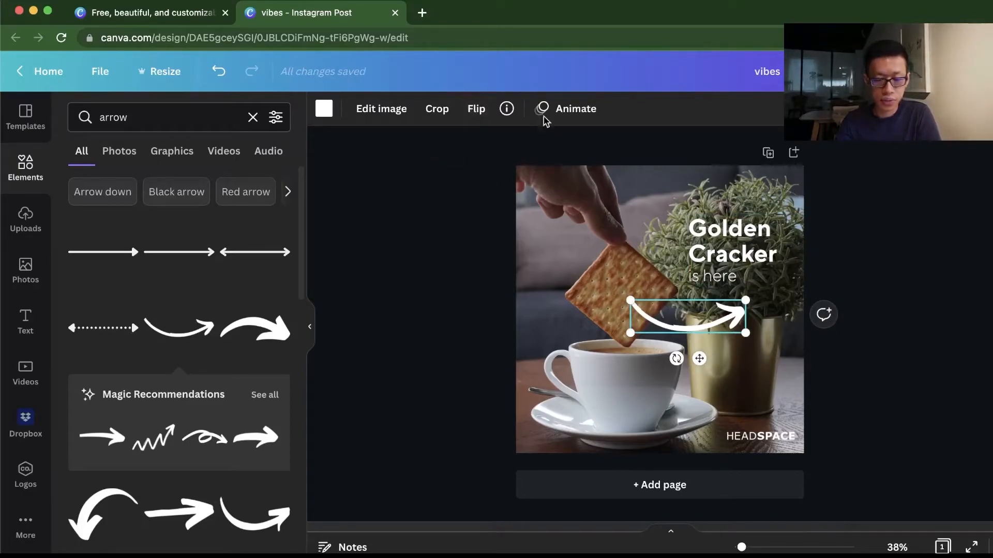
- Flip the arrow horizontally, shrink it and position it just below the heading, pointing toward the cracker and cup
{"action": "left_click", "coordinate": [475, 107]}
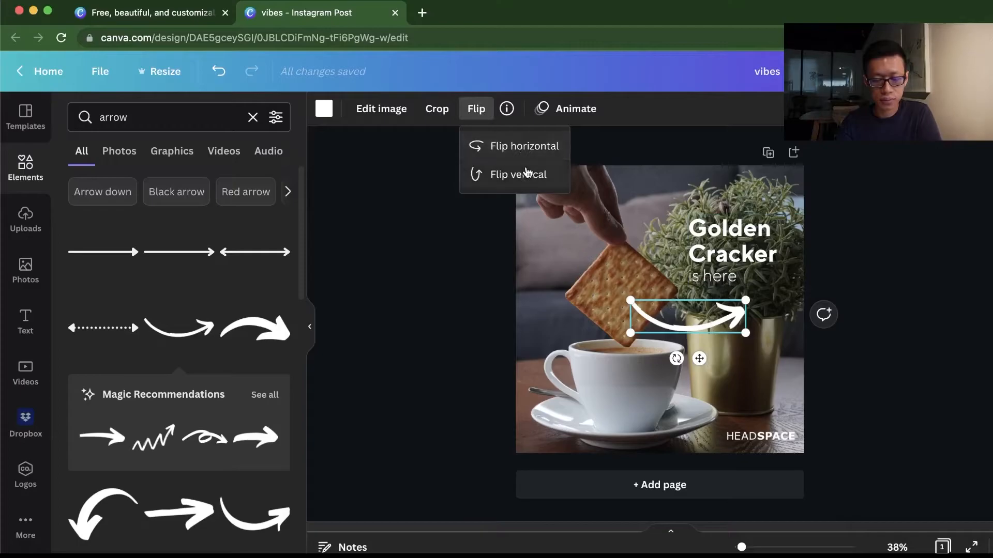
{"action": "left_click", "coordinate": [537, 146]}
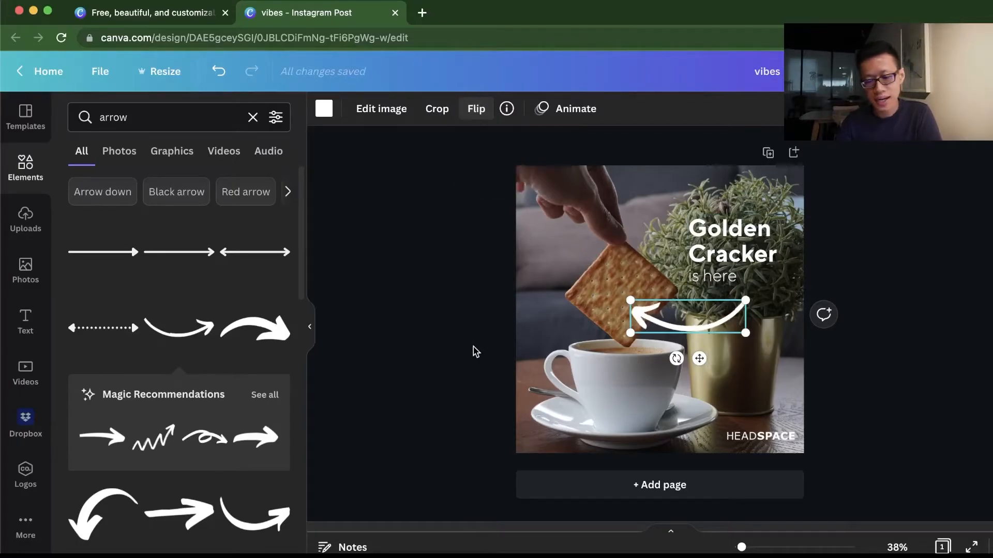
{"action": "left_click_drag", "start_coordinate": [706, 332], "coordinate": [712, 333]}
{"action": "left_click_drag", "start_coordinate": [636, 334], "coordinate": [665, 318]}
{"action": "left_click_drag", "start_coordinate": [703, 349], "coordinate": [730, 344]}
{"action": "left_click", "coordinate": [733, 230]}
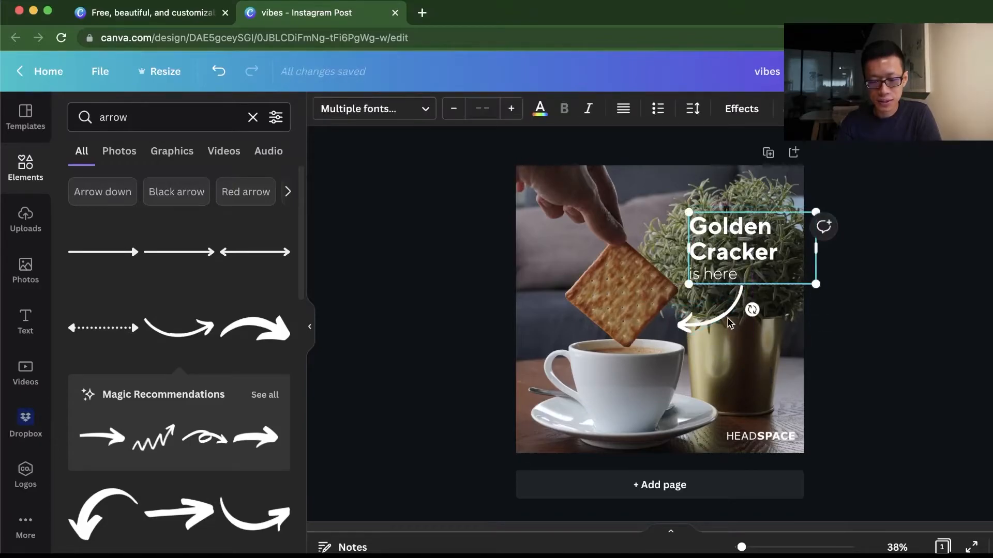
- Shrink the curved white arrow and shift it slightly so it sits just below "is here", pointing toward the cracker
{"action": "left_click", "coordinate": [717, 326]}
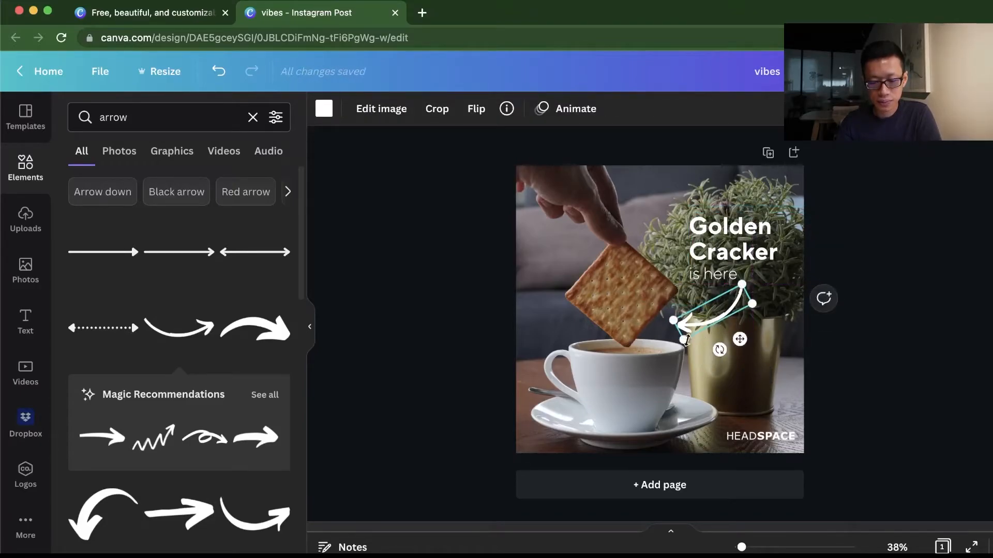
{"action": "left_click_drag", "start_coordinate": [684, 340], "coordinate": [722, 307]}
{"action": "left_click", "coordinate": [716, 327]}
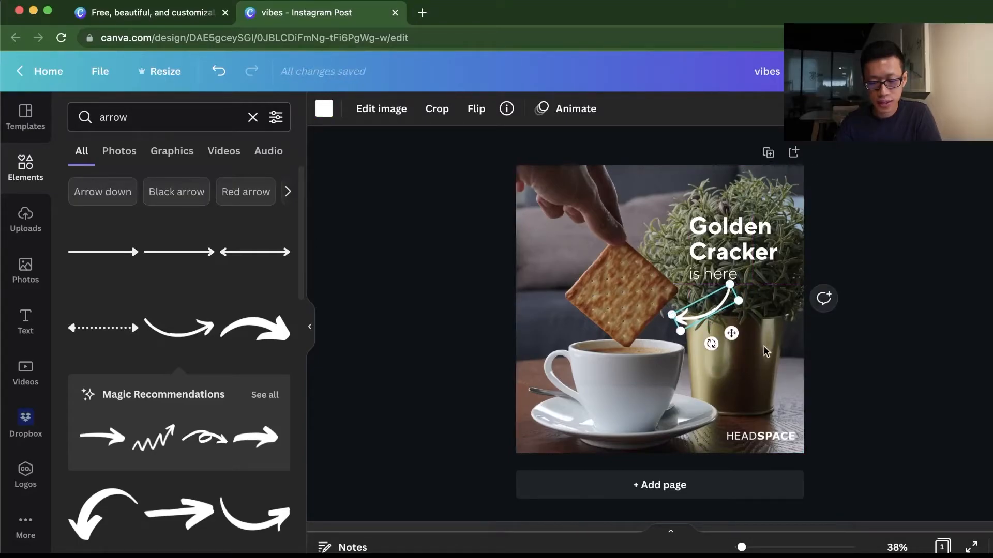
{"action": "left_click", "coordinate": [771, 350]}
{"action": "left_click", "coordinate": [705, 319]}
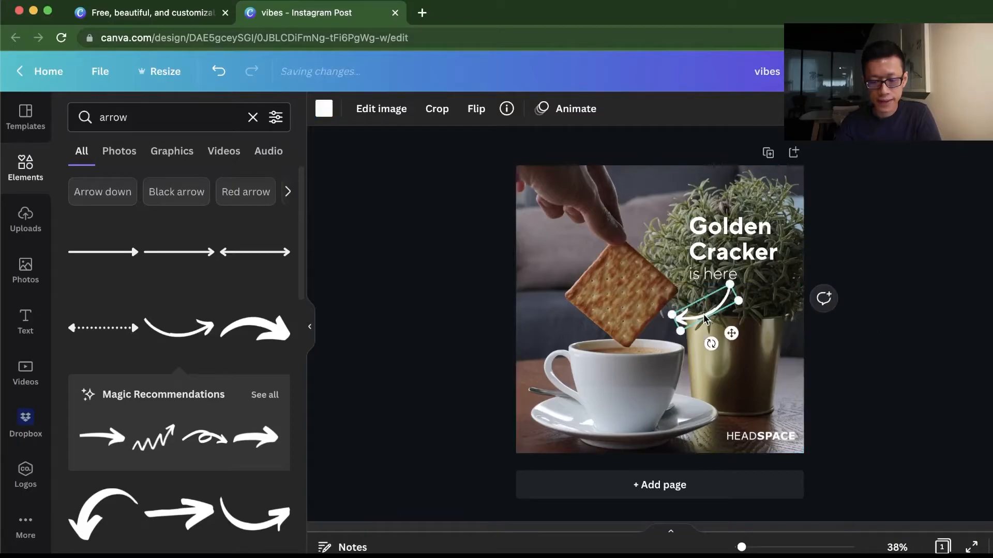
{"action": "left_click_drag", "start_coordinate": [683, 336], "coordinate": [703, 318]}
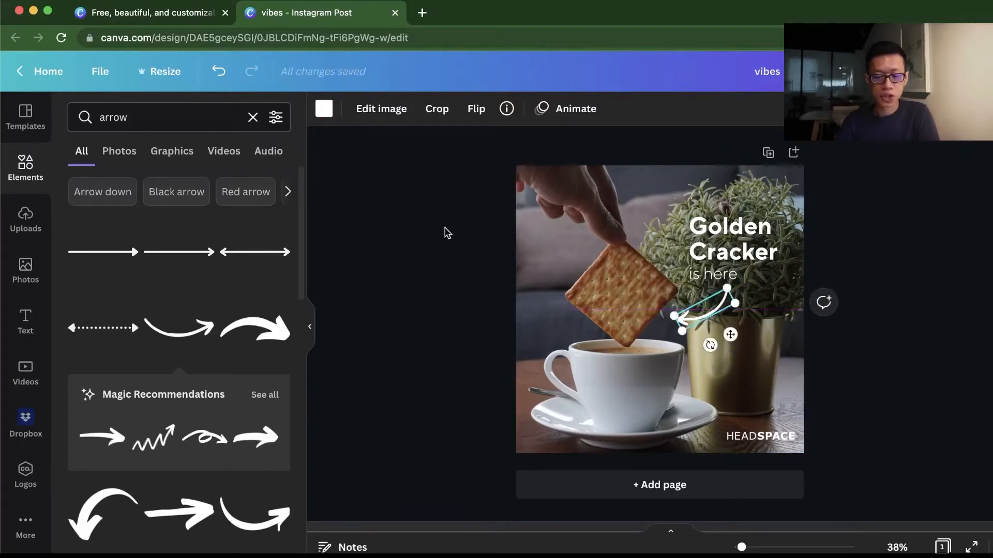
- Recolor the arrow with the golden brown #906A37 sampled from the cracker in the photo
{"action": "left_click", "coordinate": [324, 109]}
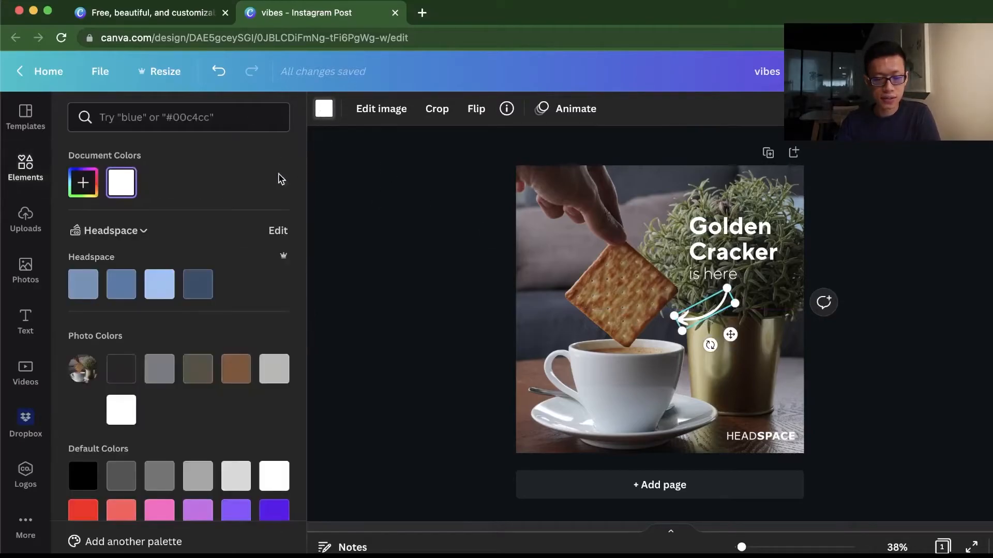
{"action": "left_click", "coordinate": [84, 184]}
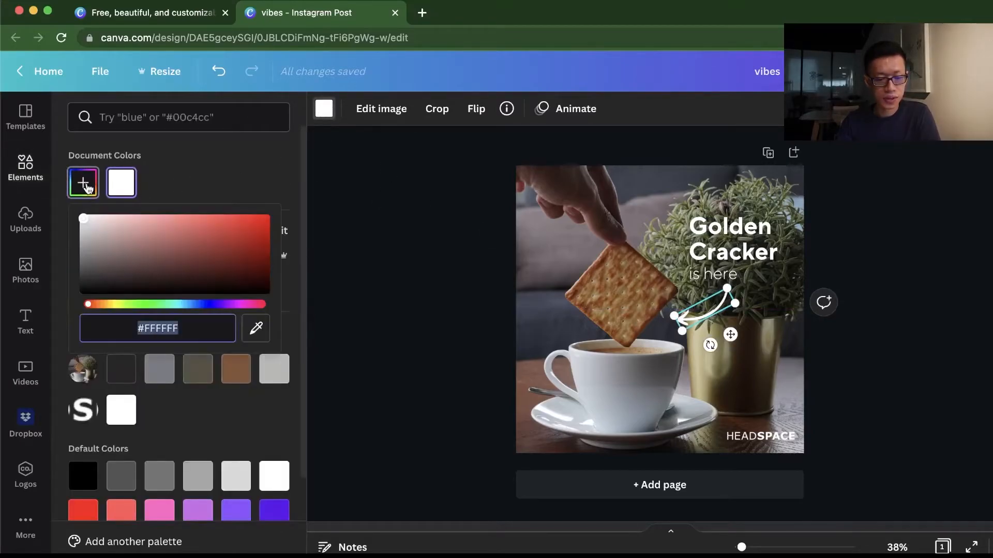
{"action": "left_click", "coordinate": [255, 328]}
{"action": "left_click", "coordinate": [627, 291]}
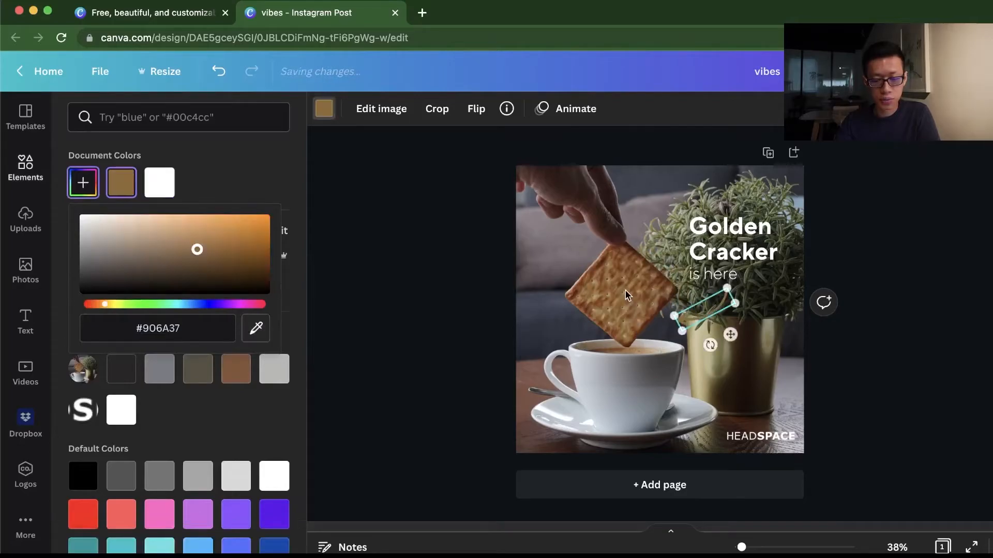
{"action": "left_click", "coordinate": [504, 331]}
{"action": "left_click", "coordinate": [485, 346]}
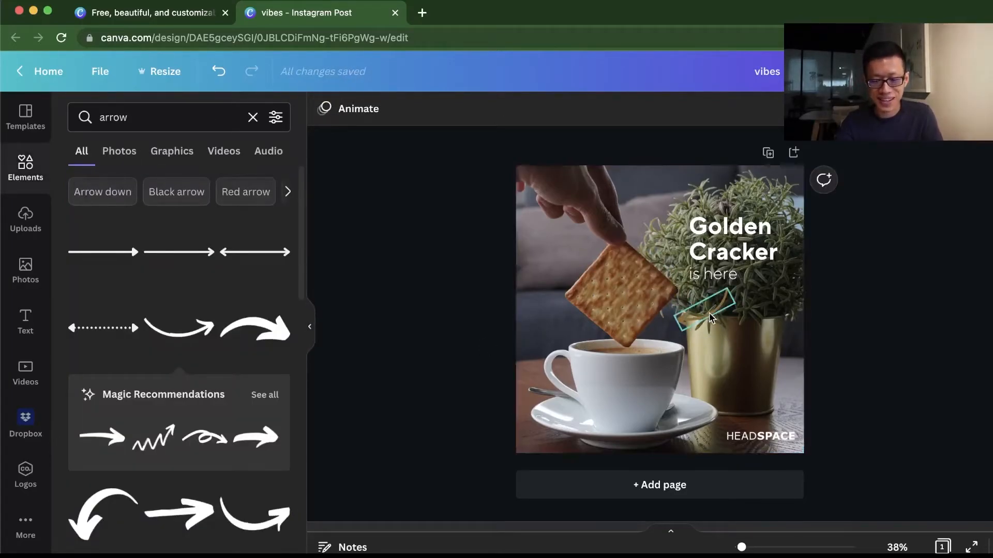
- Try the grey #7D7D85 sampled from the cup on the arrow, and return the arrow to white
{"action": "left_click", "coordinate": [252, 118]}
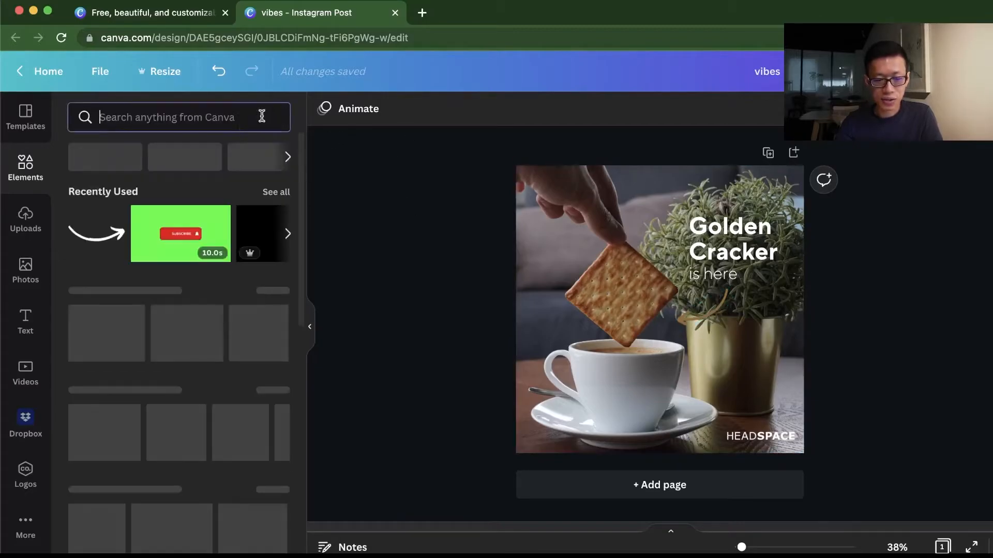
{"action": "left_click", "coordinate": [713, 327]}
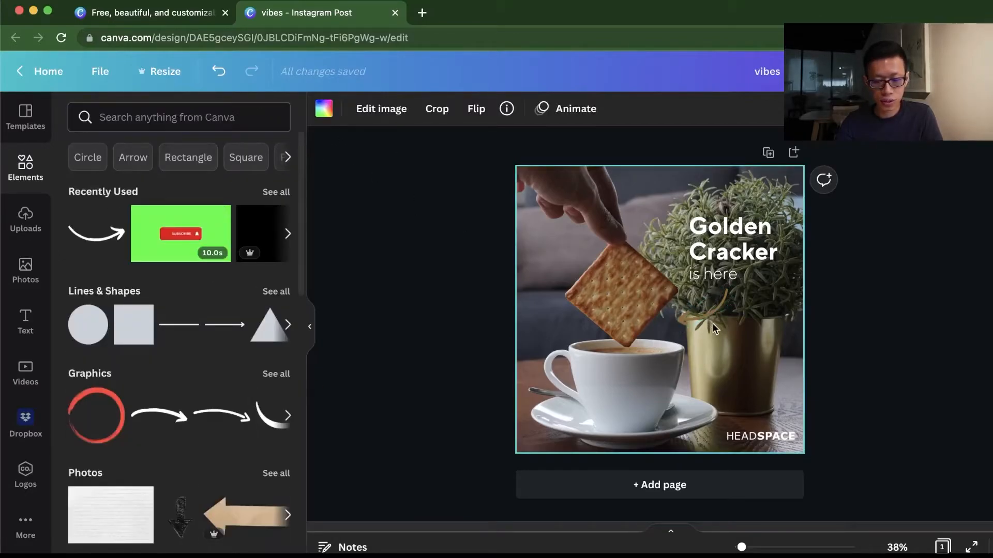
{"action": "left_click", "coordinate": [706, 324]}
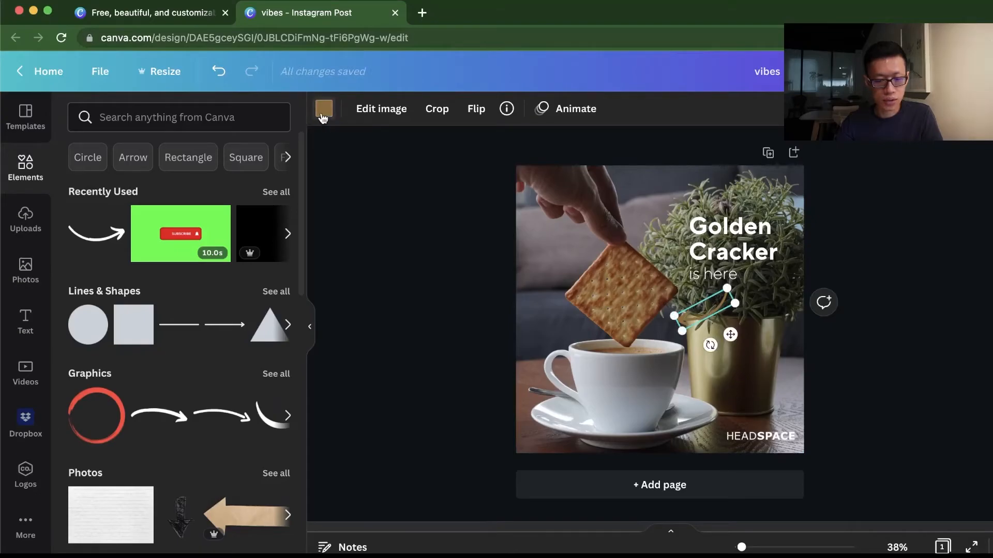
{"action": "left_click", "coordinate": [323, 109]}
{"action": "left_click", "coordinate": [82, 181]}
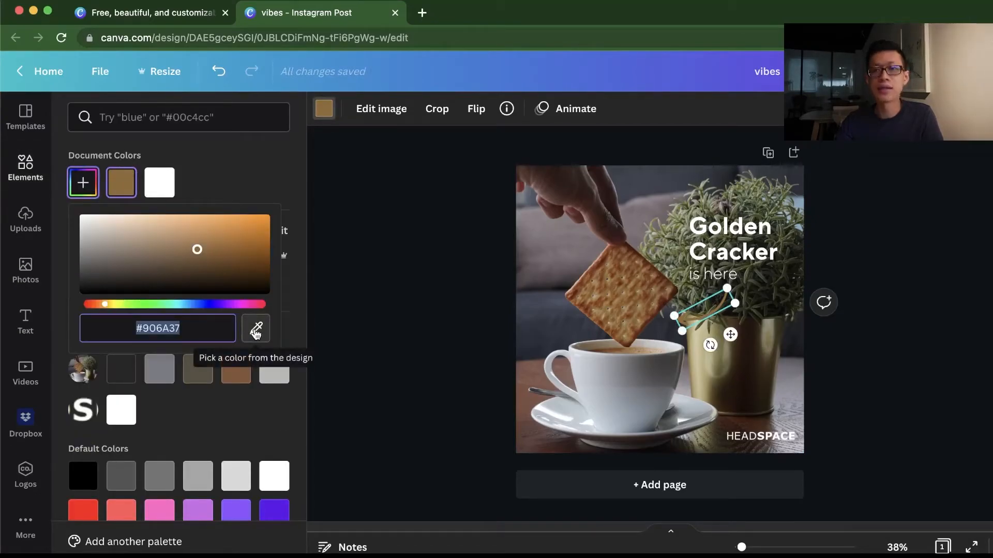
{"action": "left_click", "coordinate": [256, 331]}
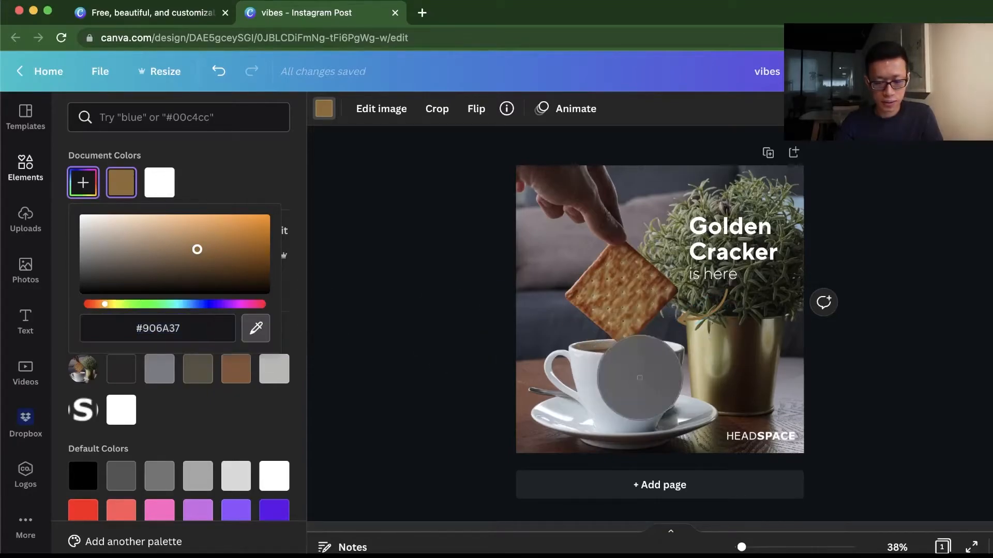
{"action": "left_click", "coordinate": [630, 388]}
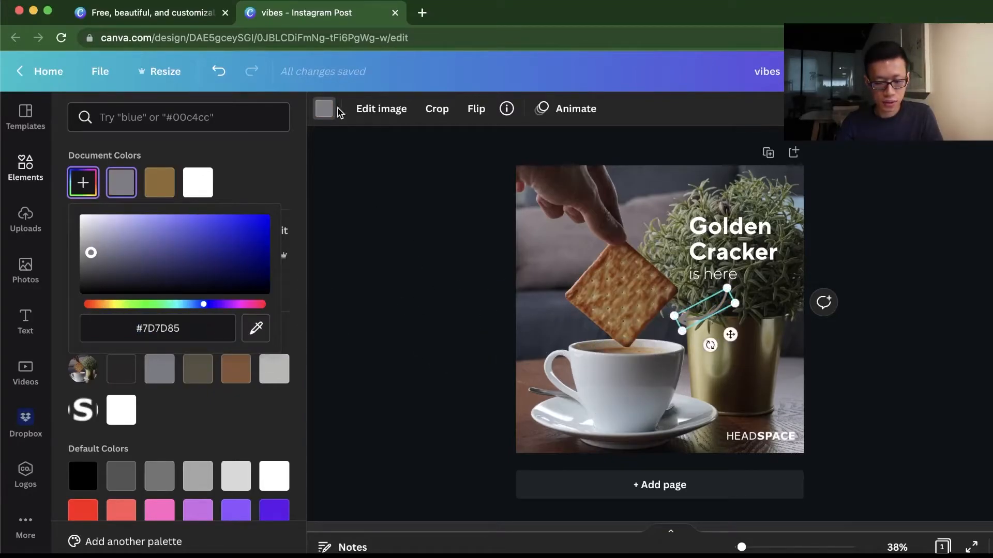
{"action": "left_click", "coordinate": [194, 180]}
{"action": "left_click", "coordinate": [435, 324]}
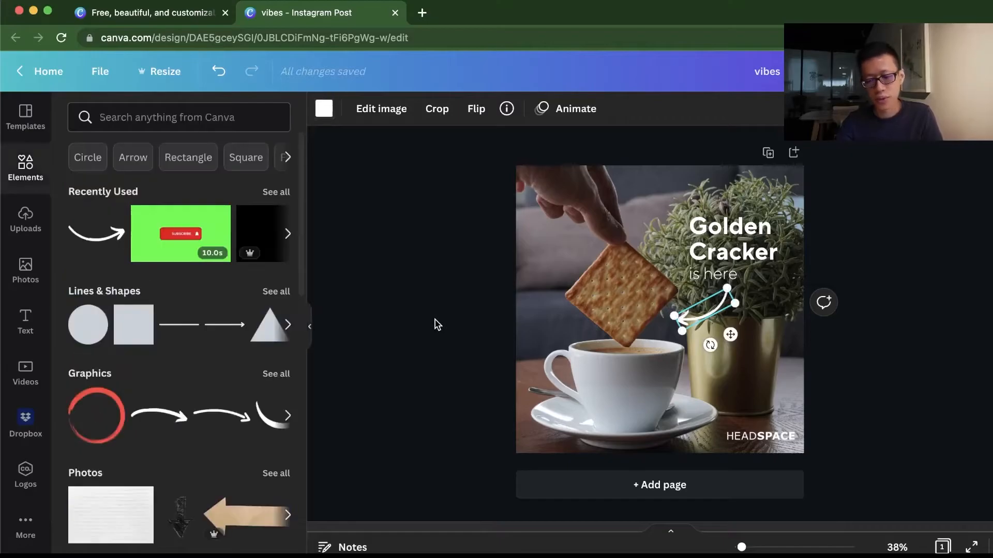
{"action": "left_click", "coordinate": [435, 325]}
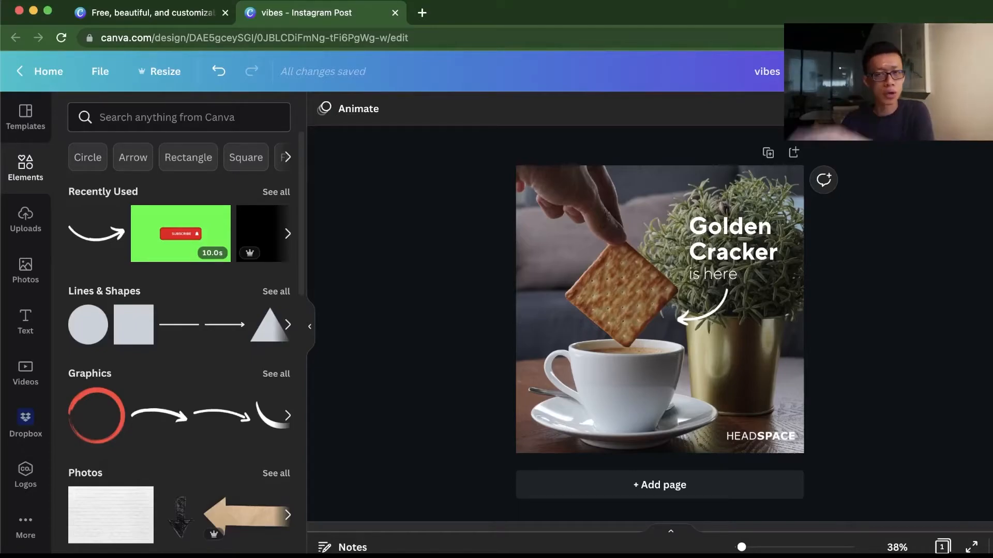
- Review the download and sharing options, and check the headspace_malaysia account in the Instagram Business publishing form
{"action": "left_click", "coordinate": [913, 70]}
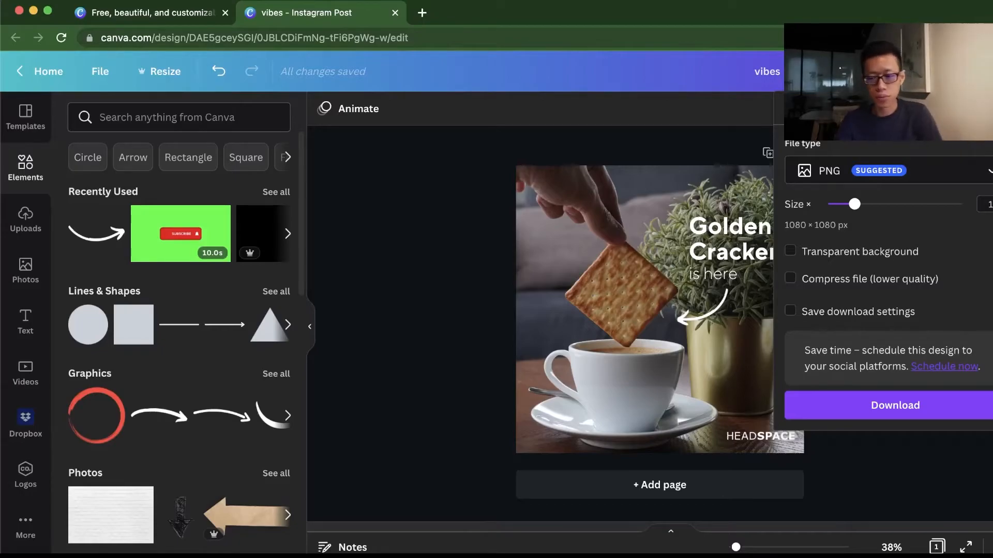
{"action": "left_click", "coordinate": [965, 71]}
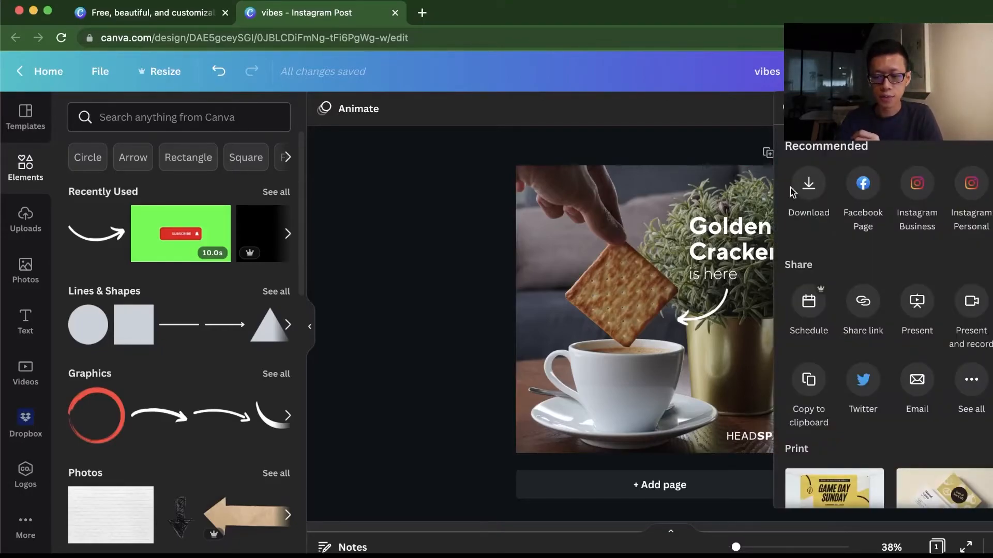
{"action": "scroll", "coordinate": [927, 183], "scroll_direction": "down", "scroll_amount": 2}
{"action": "scroll", "coordinate": [925, 185], "scroll_direction": "up", "scroll_amount": 2}
{"action": "left_click", "coordinate": [916, 185]}
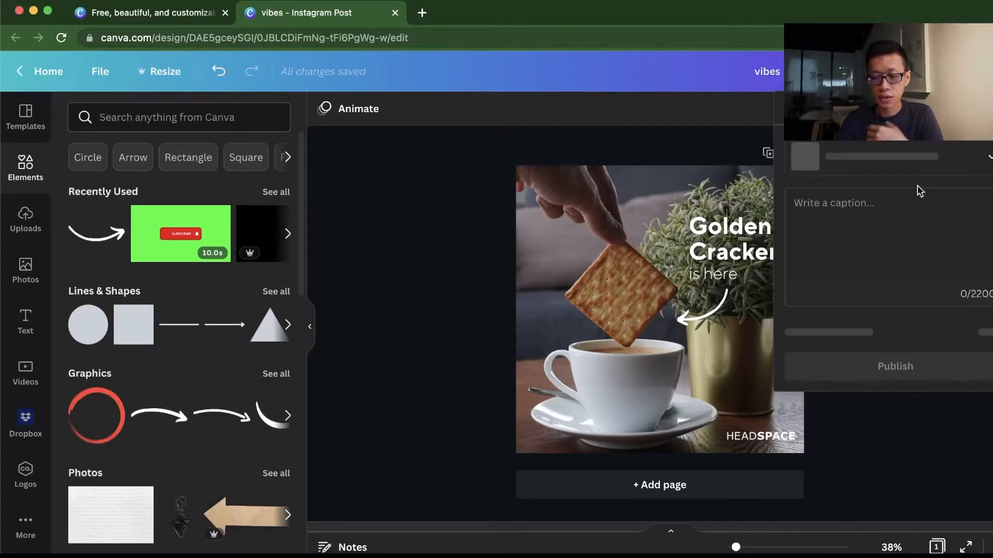
{"action": "left_click", "coordinate": [986, 164]}
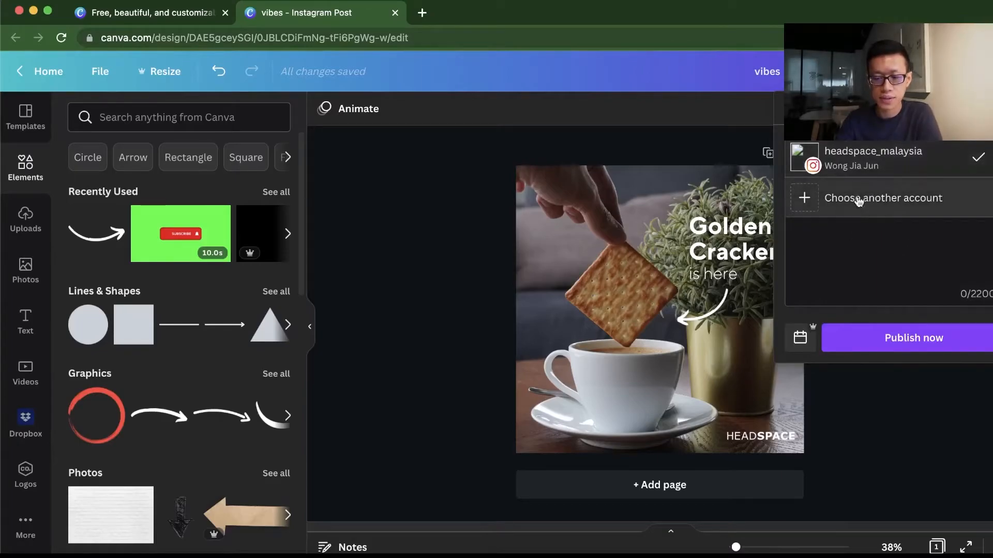
{"action": "left_click", "coordinate": [865, 172]}
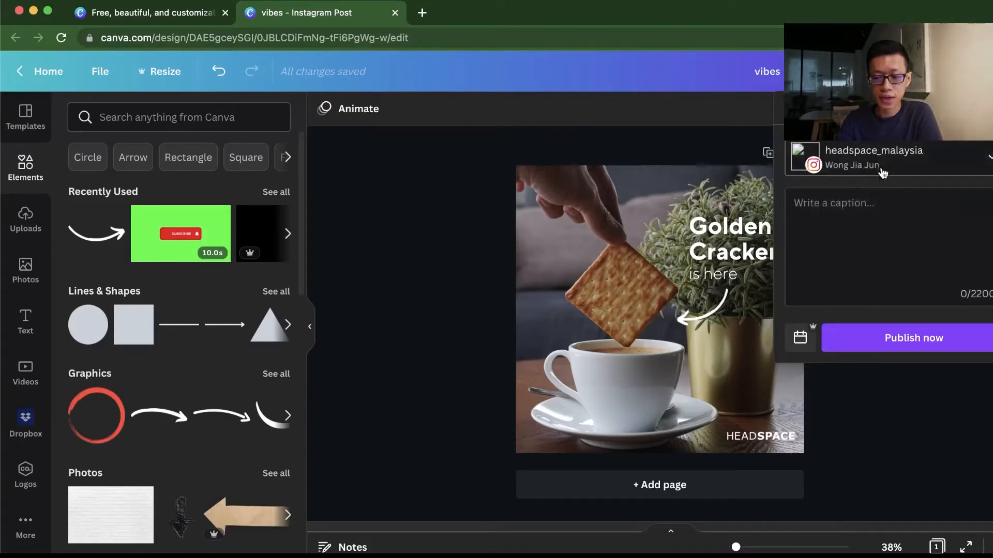
- Schedule the Instagram post for 28 February 2022 at 10:55 AM
{"action": "left_click", "coordinate": [800, 337]}
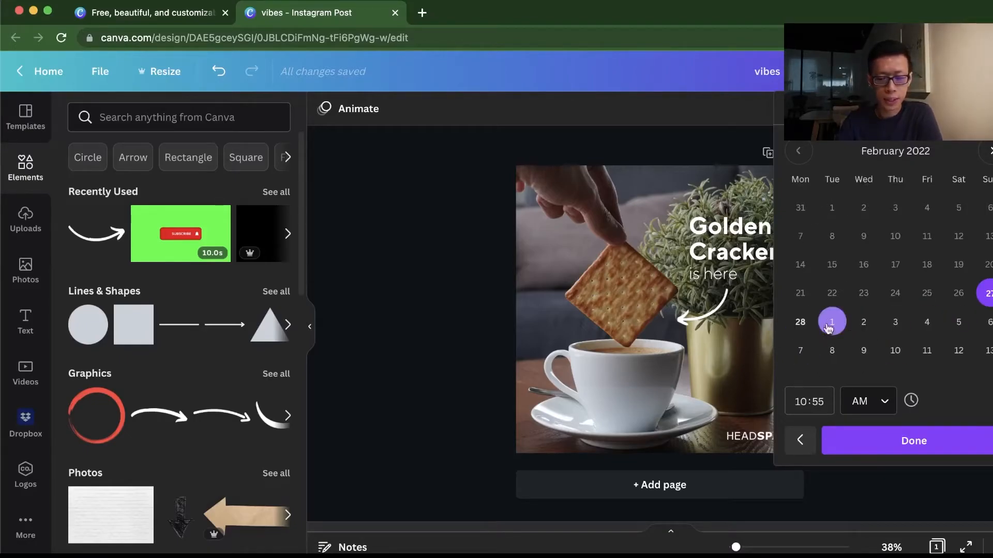
{"action": "left_click", "coordinate": [800, 321]}
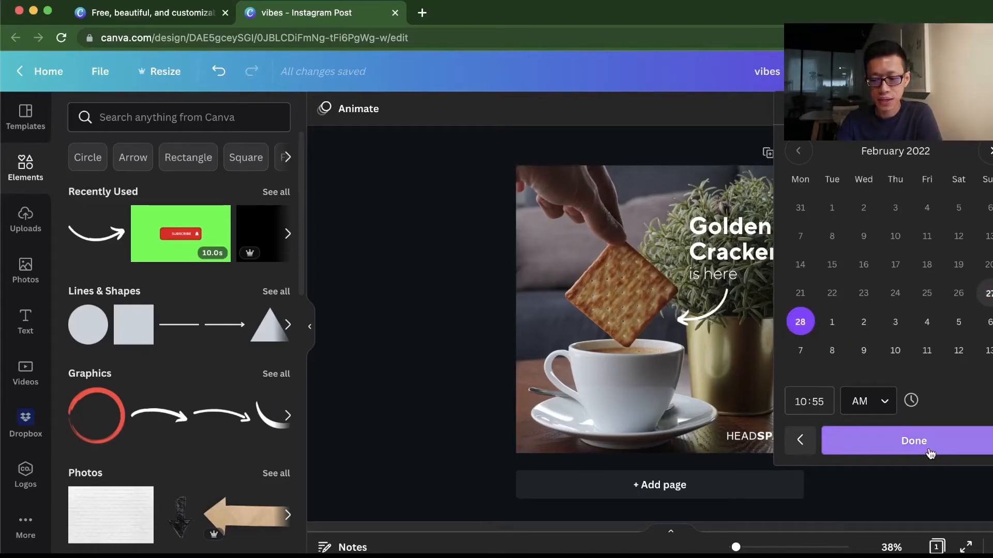
{"action": "left_click", "coordinate": [822, 403]}
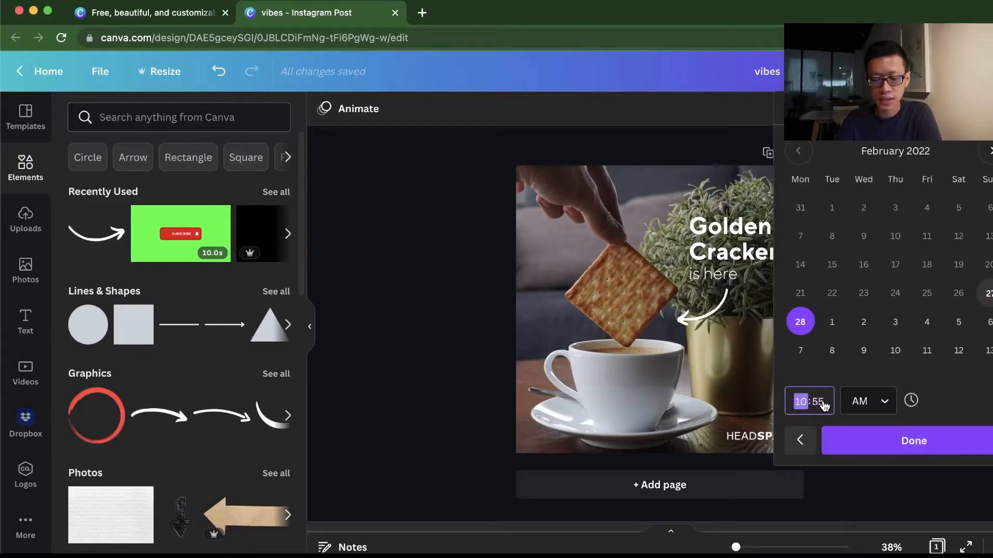
{"action": "left_click", "coordinate": [819, 406]}
{"action": "left_click", "coordinate": [885, 402]}
{"action": "left_click", "coordinate": [972, 384]}
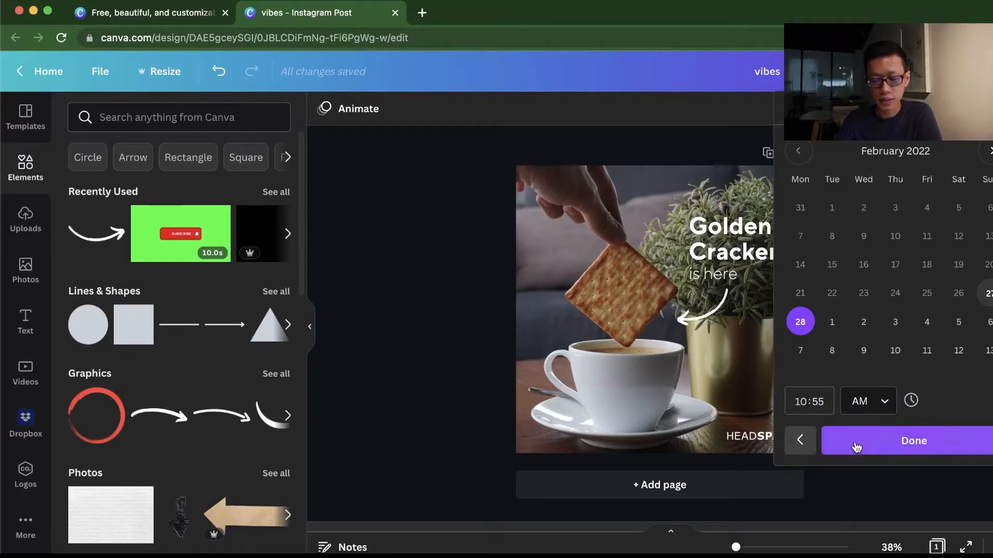
{"action": "left_click", "coordinate": [901, 444]}
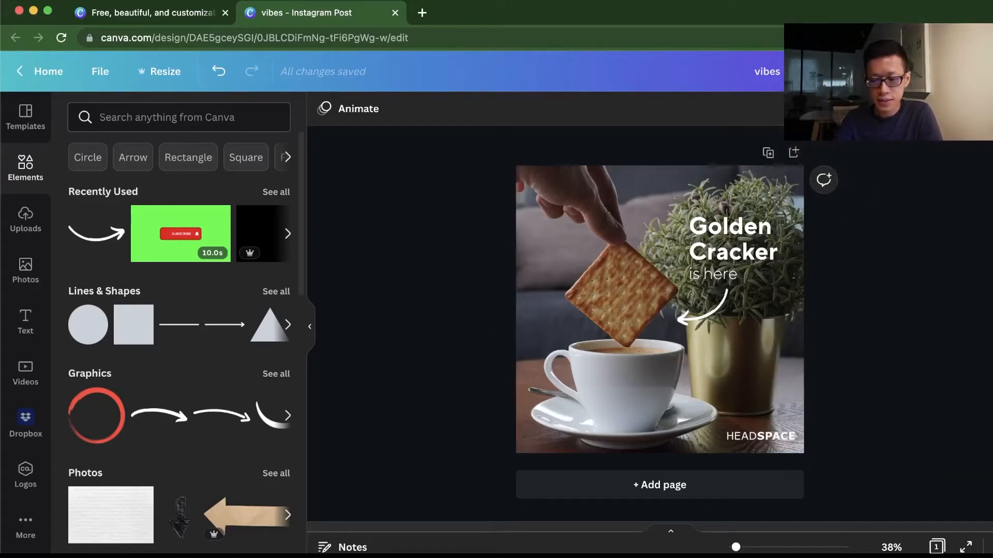
- Examine the sharing, social media and print options offered for the design
{"action": "left_click", "coordinate": [951, 71]}
{"action": "scroll", "coordinate": [919, 206], "scroll_direction": "down", "scroll_amount": 2}
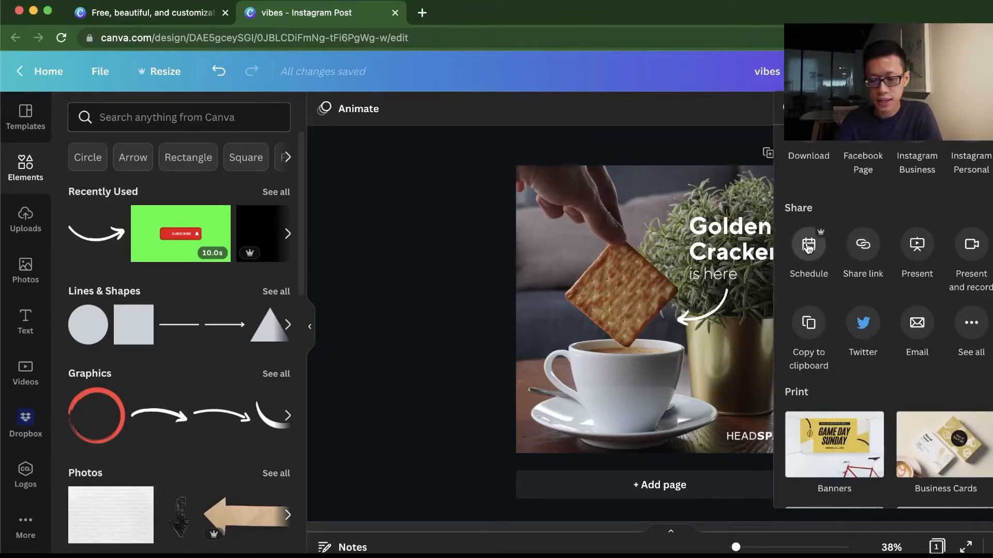
{"action": "scroll", "coordinate": [827, 243], "scroll_direction": "up", "scroll_amount": 2}
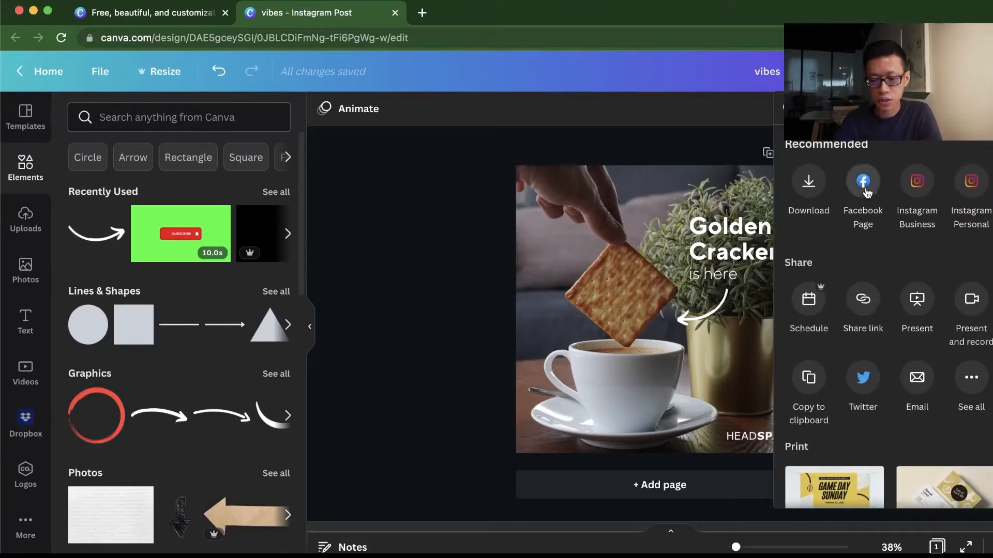
{"action": "scroll", "coordinate": [935, 199], "scroll_direction": "down", "scroll_amount": 1}
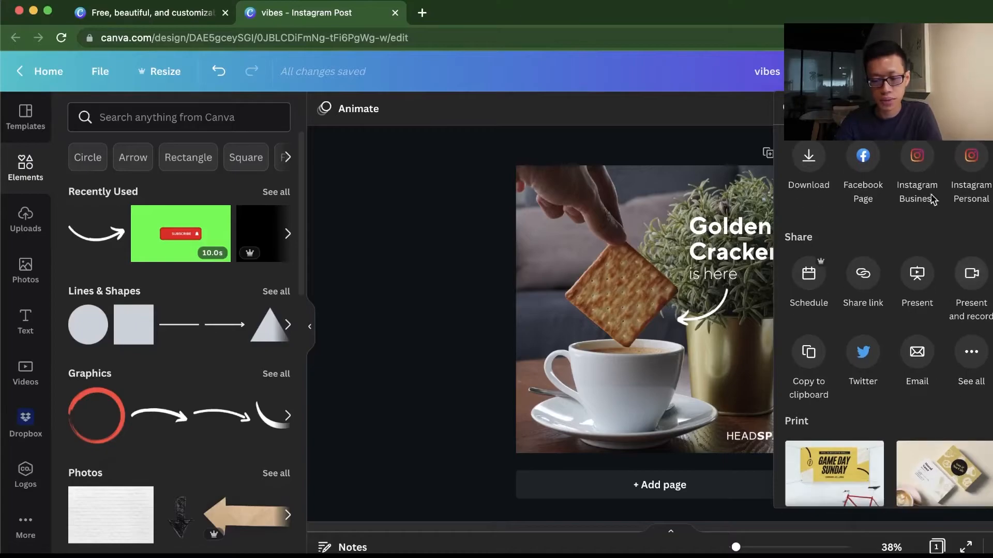
{"action": "scroll", "coordinate": [922, 268], "scroll_direction": "down", "scroll_amount": 8}
{"action": "scroll", "coordinate": [922, 268], "scroll_direction": "up", "scroll_amount": 5}
{"action": "left_click", "coordinate": [422, 283]}
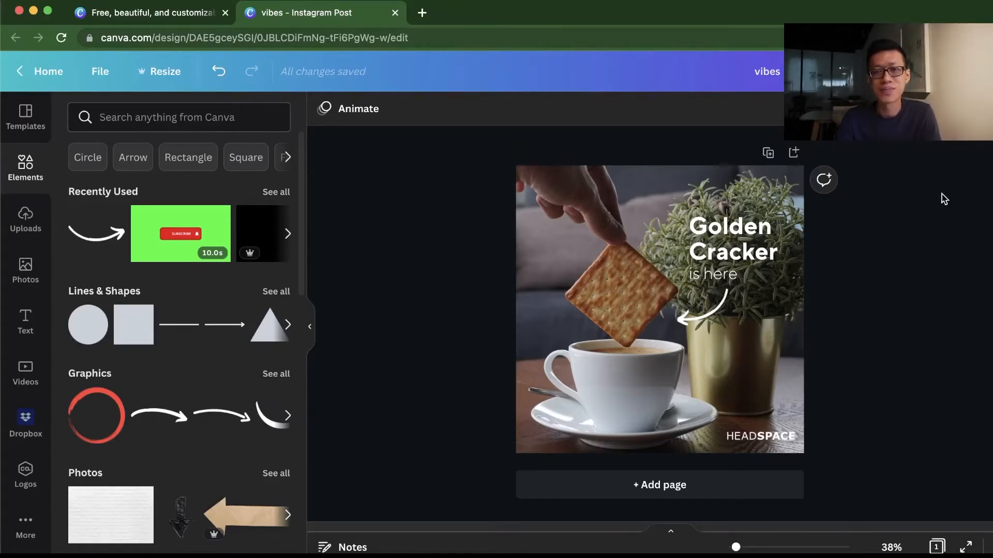
- Write the Instagram Business caption "Golden cracker is here!" with "Come come come." below a blank line
{"action": "left_click", "coordinate": [957, 71]}
{"action": "left_click", "coordinate": [930, 181]}
{"action": "left_click", "coordinate": [878, 217]}
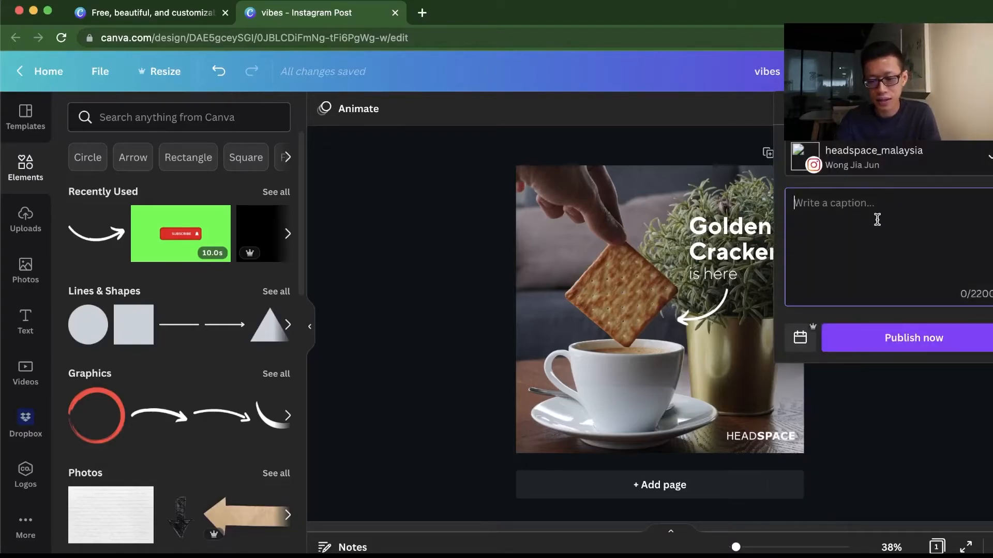
{"action": "type", "text": "G"}
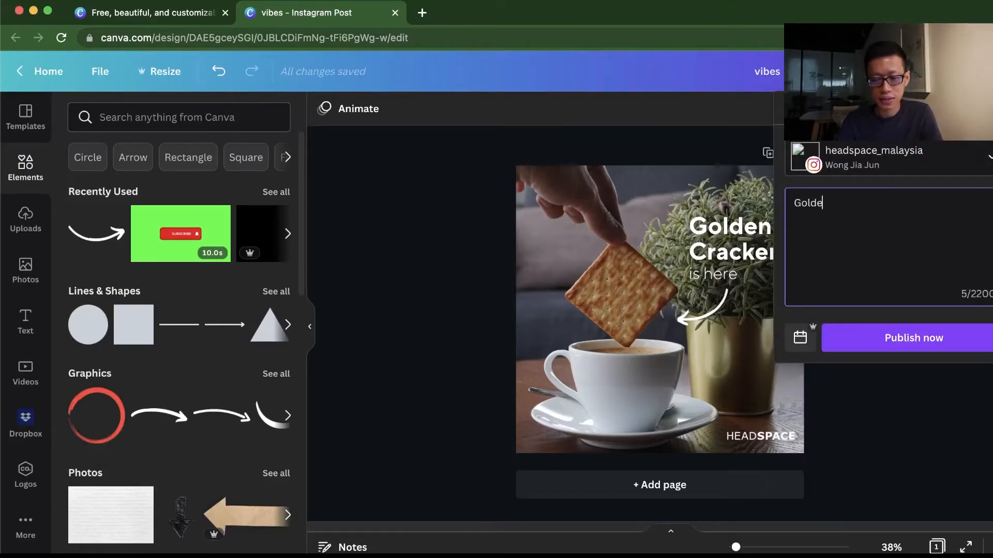
{"action": "type", "text": "olden cracker is h"}
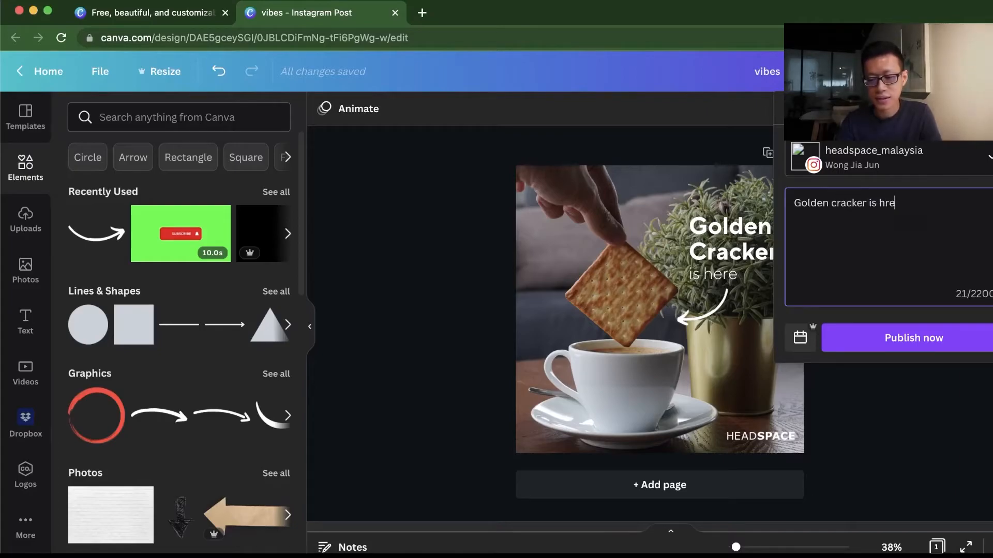
{"action": "type", "text": "ere!"}
{"action": "key", "text": "Return"}
{"action": "key", "text": "Return"}
{"action": "type", "text": "Come "}
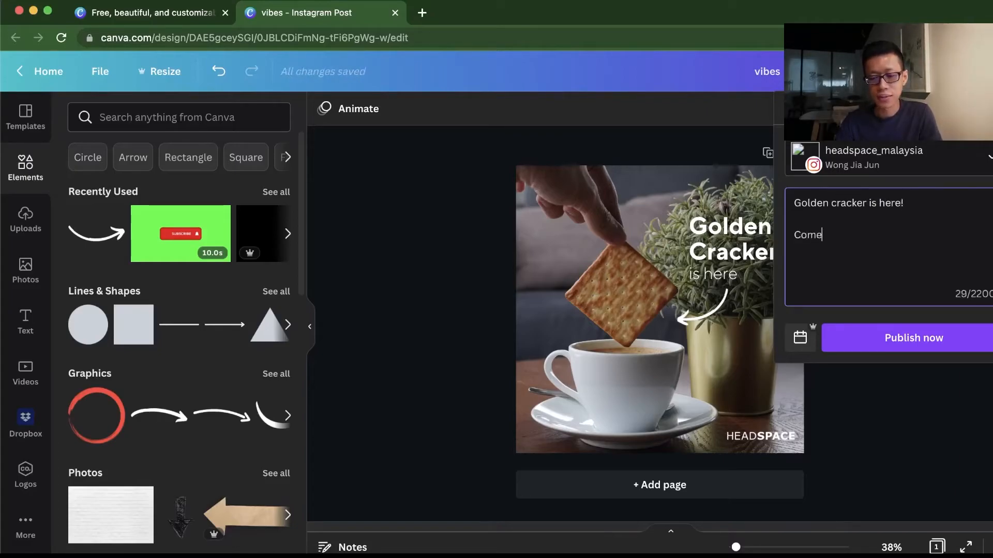
{"action": "type", "text": "come come."}
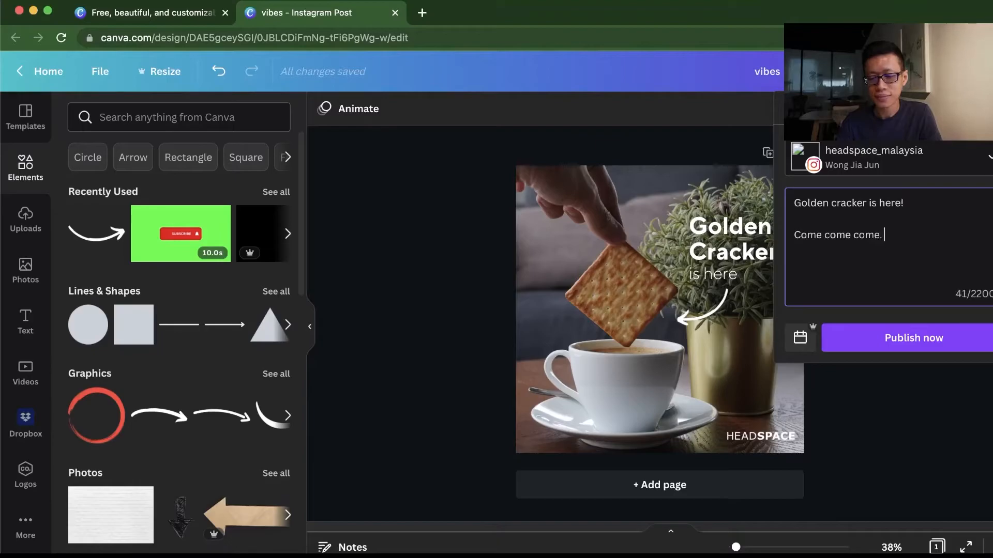
- Extend the caption to read "Come come come, eat all you can. :)", add the hashtag "#eatallyoucan." below it, and close the publishing form
{"action": "type", "text": " eat all you can"}
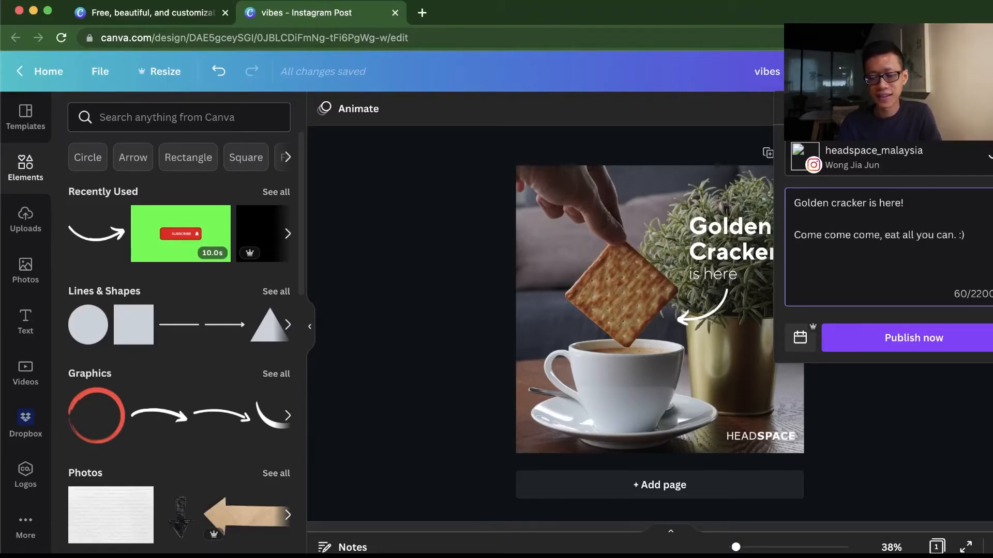
{"action": "key", "text": "Return"}
{"action": "key", "text": "Return"}
{"action": "type", "text": "#eatallyoucan."}
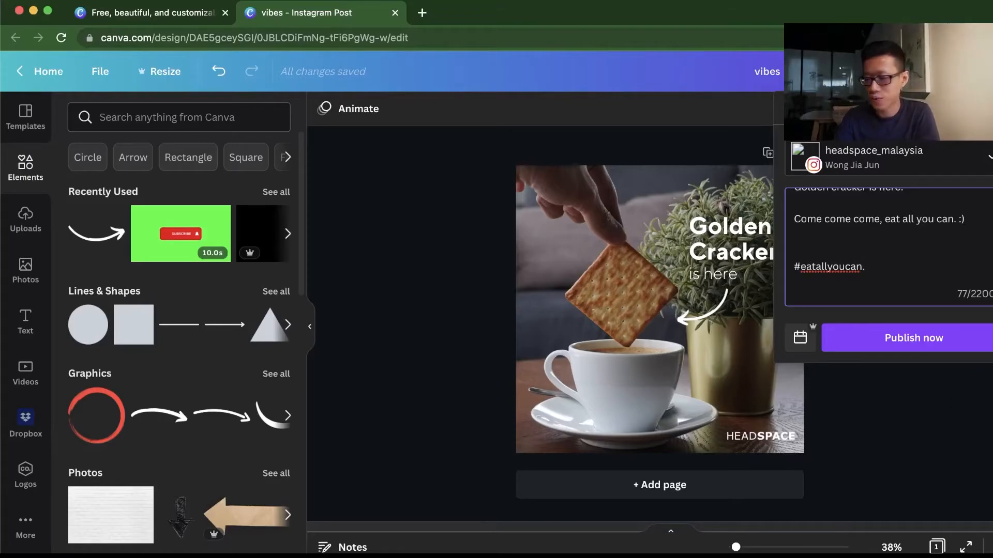
{"action": "left_click", "coordinate": [972, 71]}
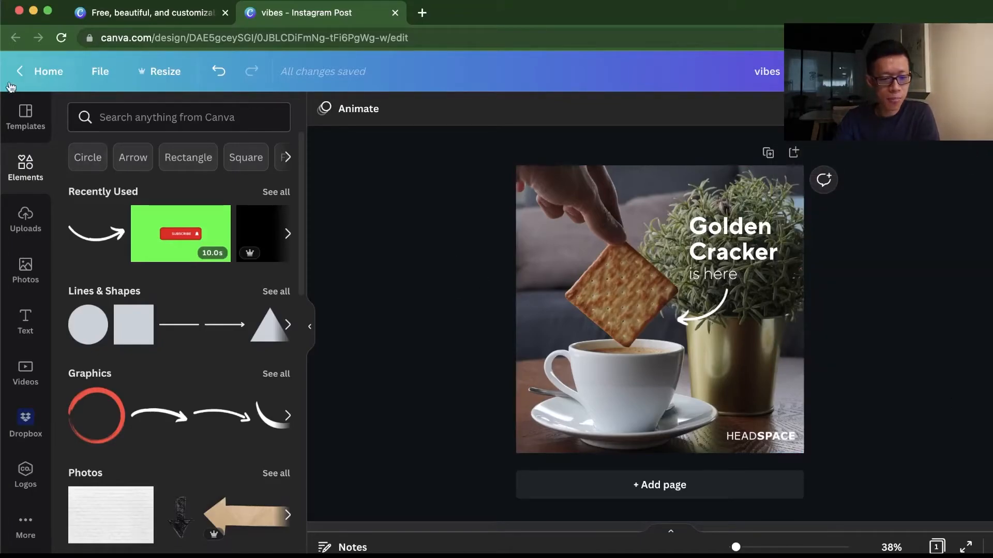
- Leave the design for the home page, open the Instagram Stories template gallery and browse its templates
{"action": "left_click", "coordinate": [42, 72]}
{"action": "mouse_move", "coordinate": [216, 78]}
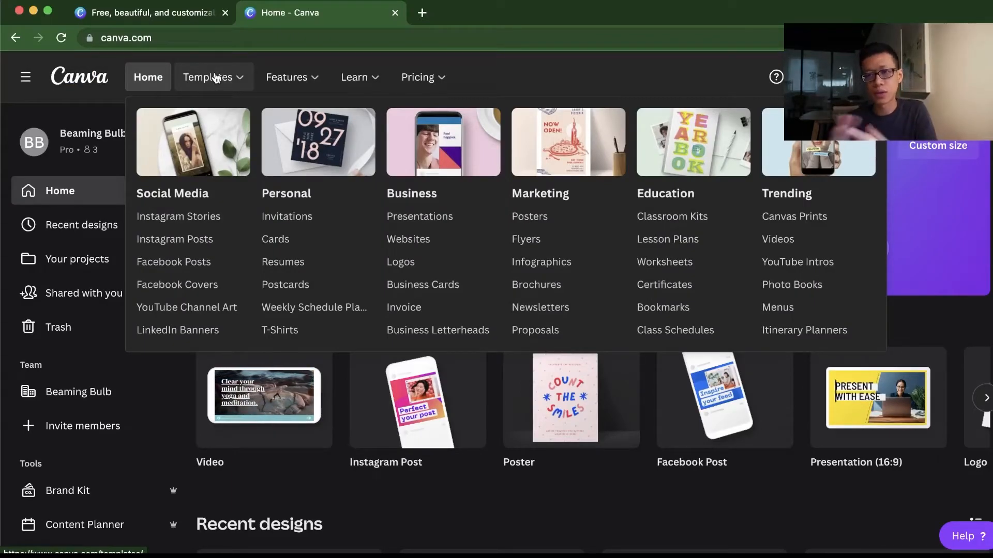
{"action": "left_click", "coordinate": [215, 226]}
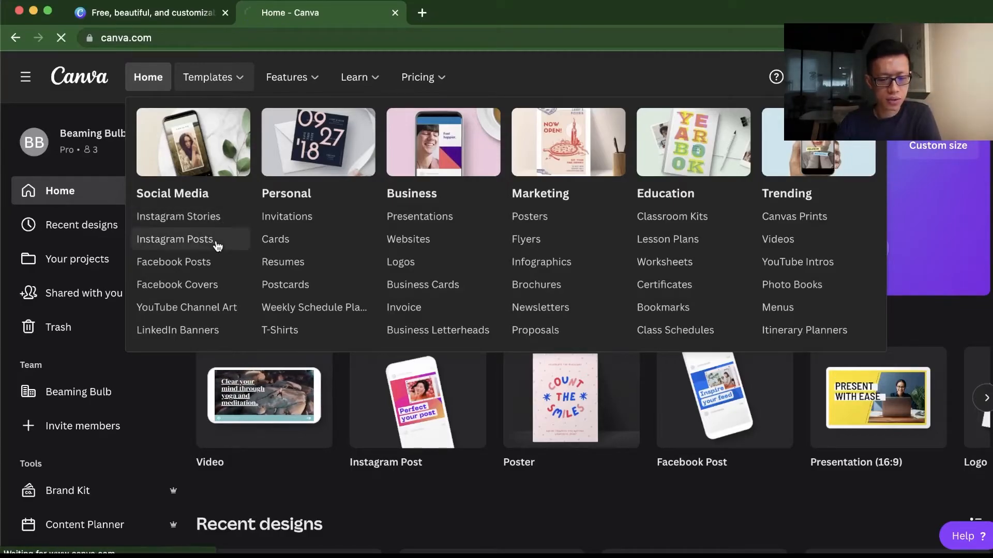
{"action": "scroll", "coordinate": [387, 250], "scroll_direction": "down", "scroll_amount": 10}
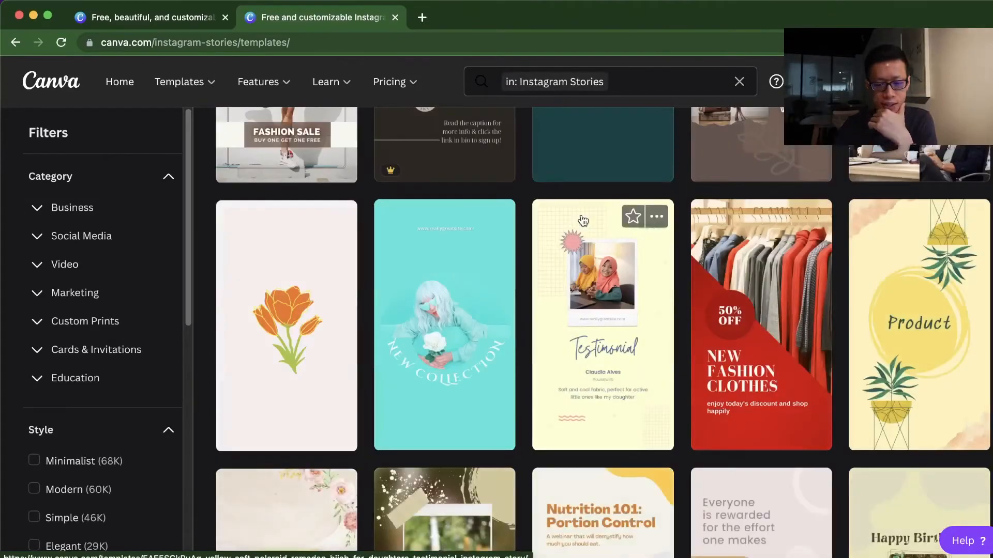
{"action": "scroll", "coordinate": [583, 221], "scroll_direction": "down", "scroll_amount": 4}
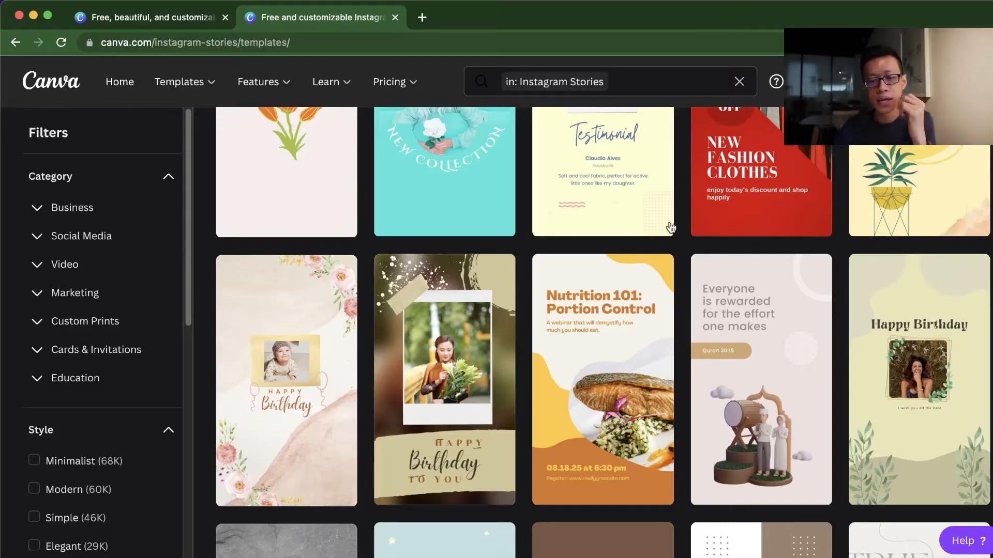
{"action": "scroll", "coordinate": [671, 226], "scroll_direction": "up", "scroll_amount": 10}
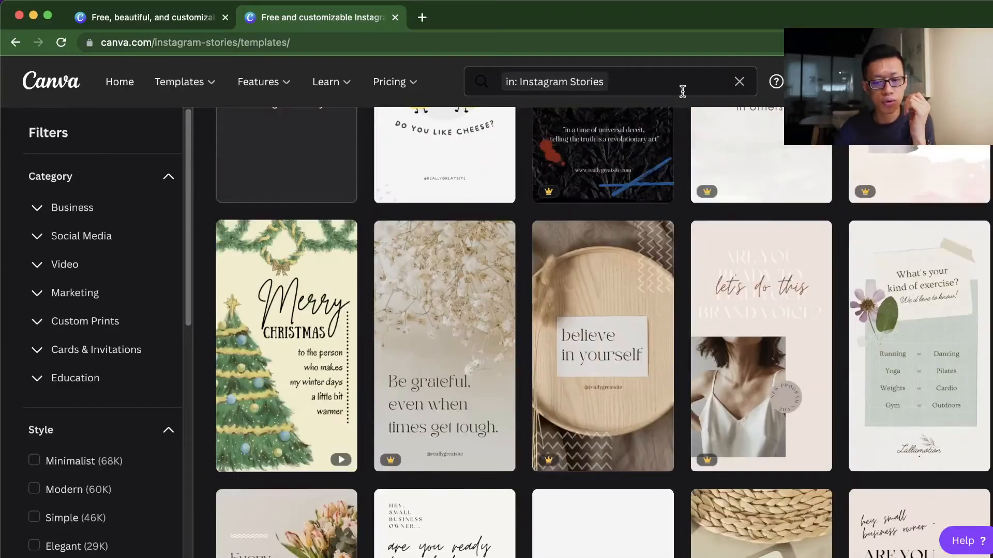
- Search all templates for "christmas"
{"action": "left_click", "coordinate": [685, 82]}
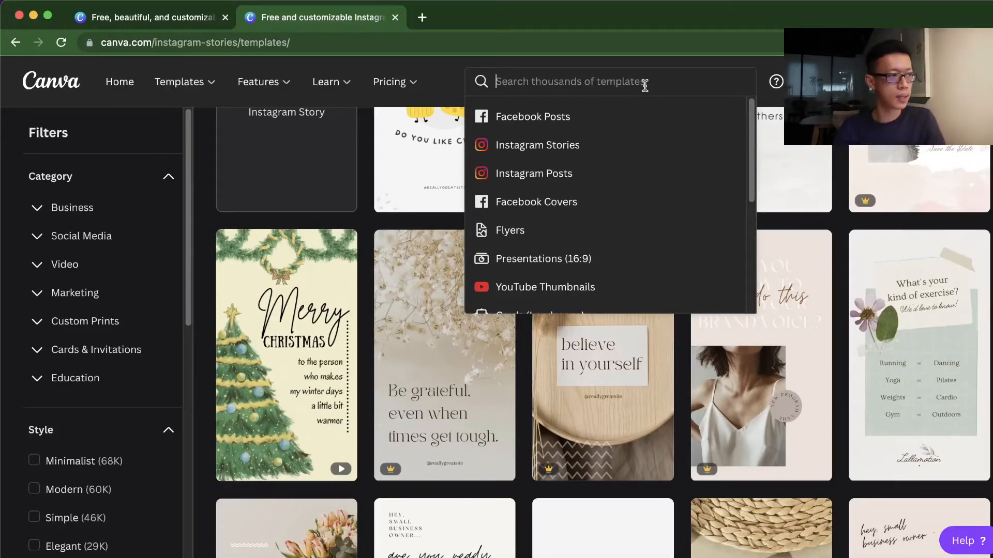
{"action": "type", "text": "christmas"}
{"action": "key", "text": "Return"}
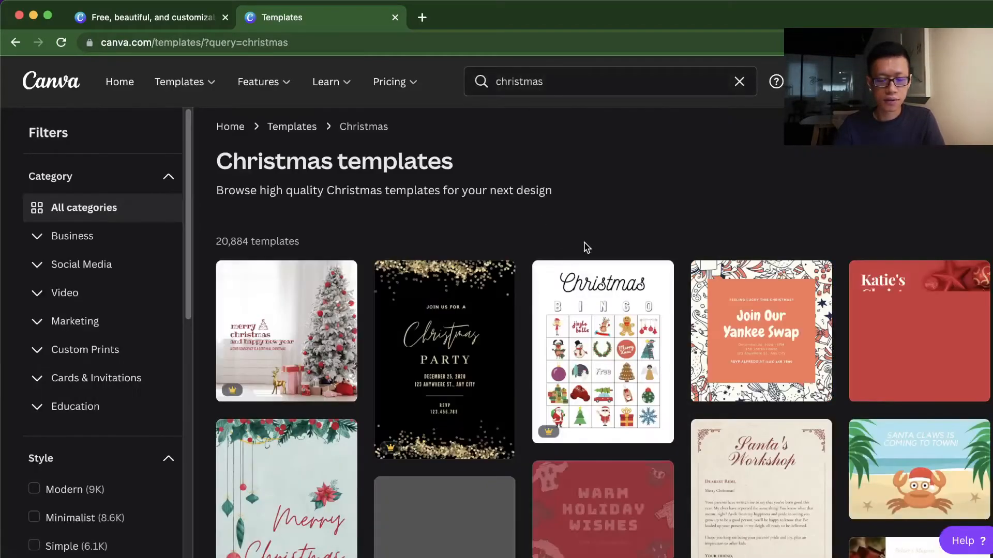
- Browse the Christmas templates and open the red and gold Christmas ornaments quote as a new design
{"action": "scroll", "coordinate": [626, 192], "scroll_direction": "down", "scroll_amount": 2}
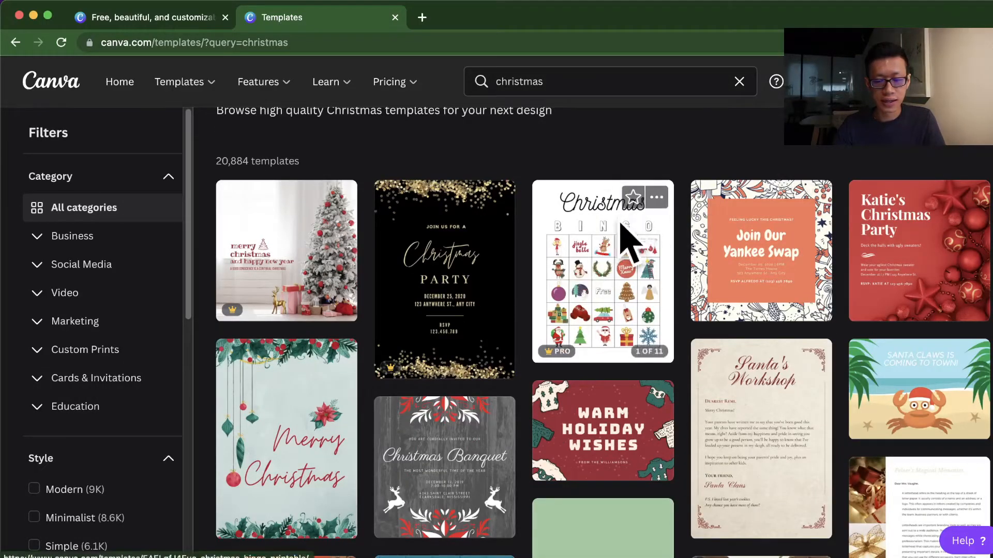
{"action": "scroll", "coordinate": [635, 233], "scroll_direction": "down", "scroll_amount": 3}
{"action": "scroll", "coordinate": [641, 181], "scroll_direction": "up", "scroll_amount": 4}
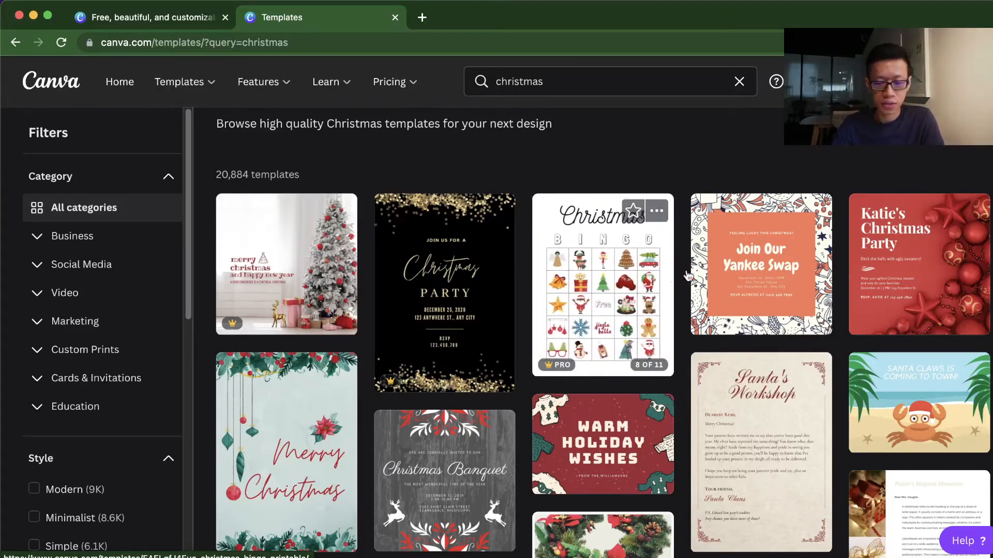
{"action": "scroll", "coordinate": [796, 222], "scroll_direction": "down", "scroll_amount": 1}
{"action": "scroll", "coordinate": [879, 199], "scroll_direction": "down", "scroll_amount": 3}
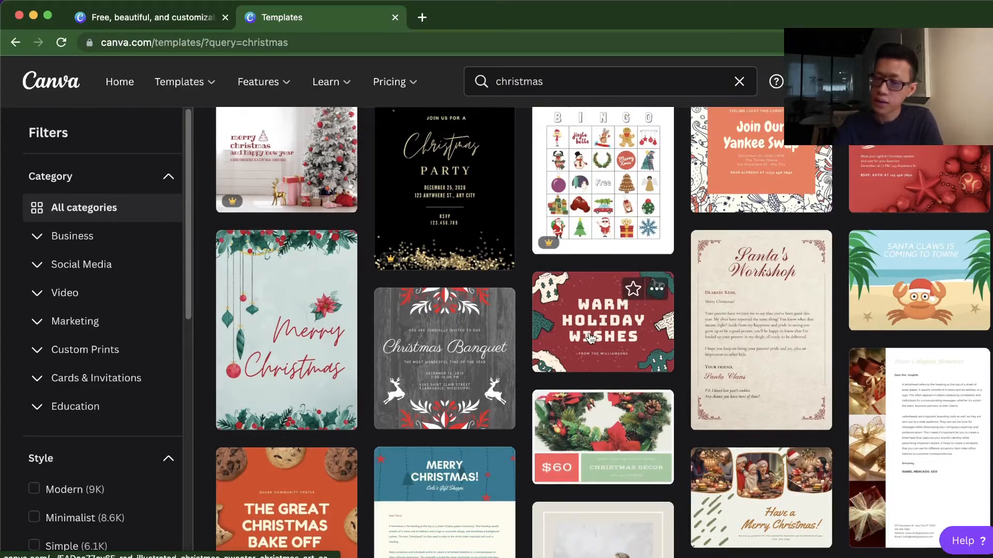
{"action": "scroll", "coordinate": [591, 339], "scroll_direction": "down", "scroll_amount": 9}
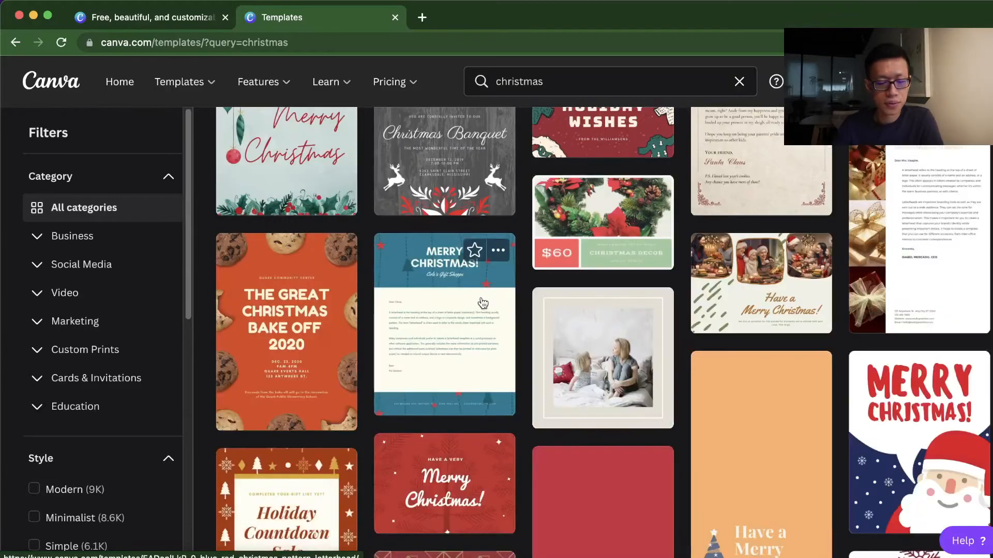
{"action": "scroll", "coordinate": [517, 239], "scroll_direction": "down", "scroll_amount": 20}
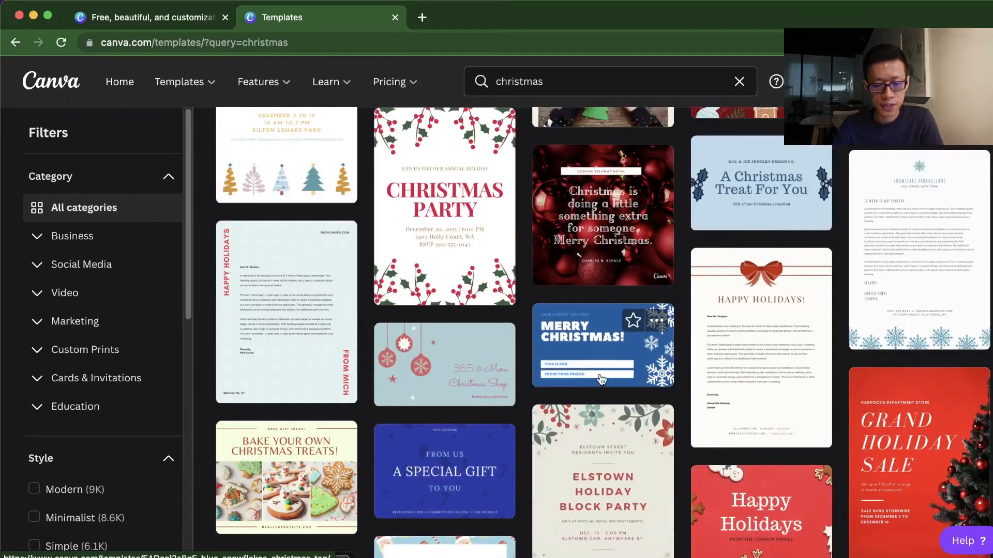
{"action": "scroll", "coordinate": [618, 331], "scroll_direction": "up", "scroll_amount": 3}
{"action": "left_click", "coordinate": [611, 305]}
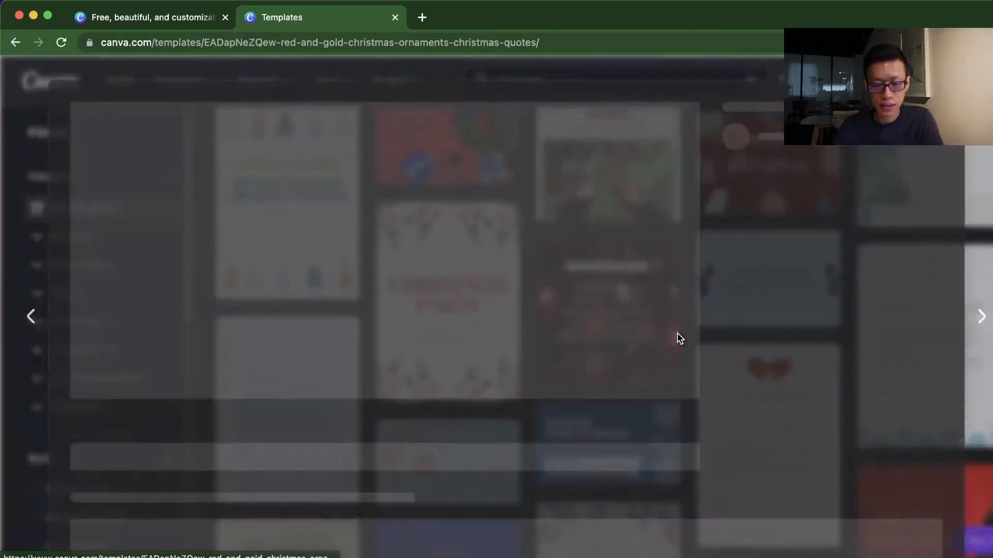
{"action": "left_click", "coordinate": [796, 210]}
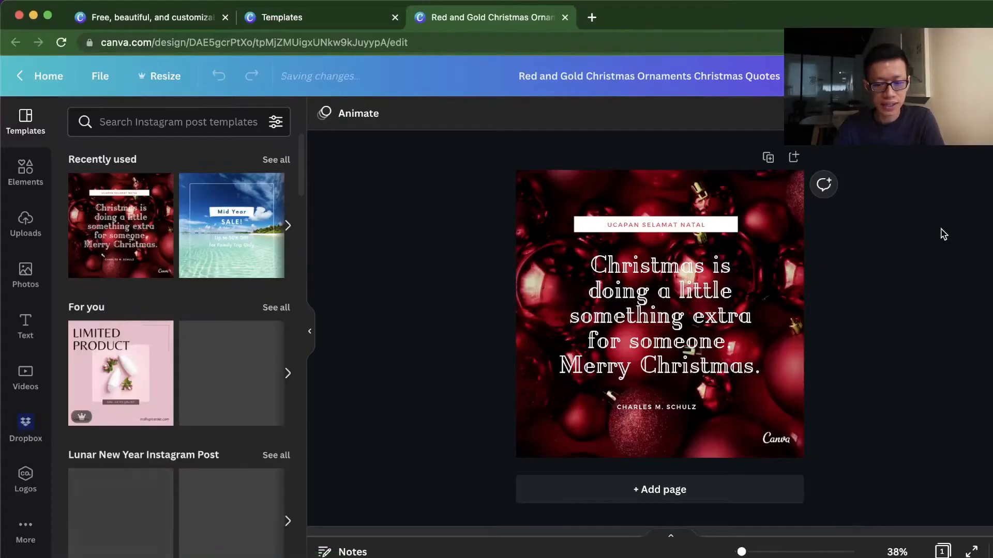
- Replace the "UCAPAN SELAMAT NATAL" text in the white banner with "MERRY CHRISTMAS"
{"action": "double_click", "coordinate": [673, 224]}
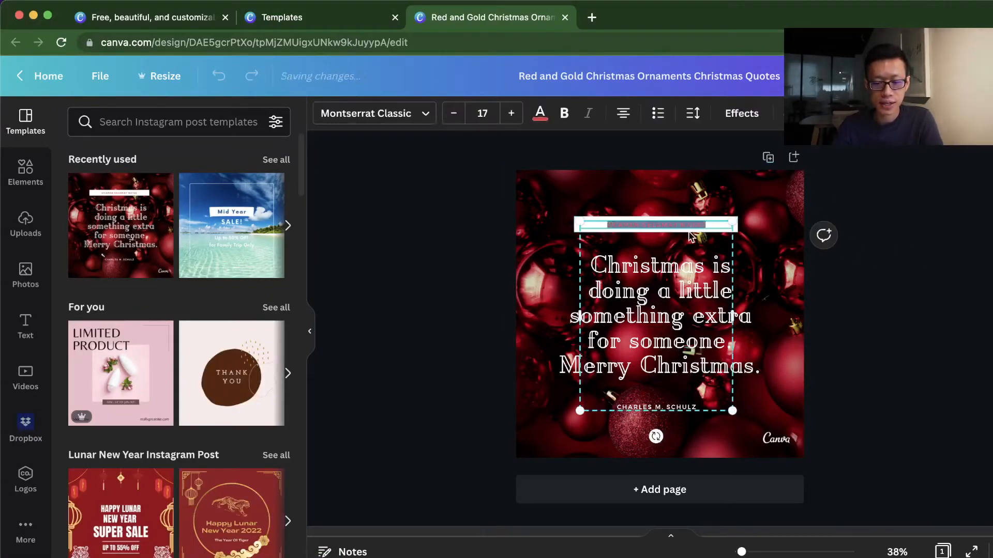
{"action": "left_click", "coordinate": [501, 207]}
{"action": "left_click", "coordinate": [678, 230]}
{"action": "left_click", "coordinate": [678, 227]}
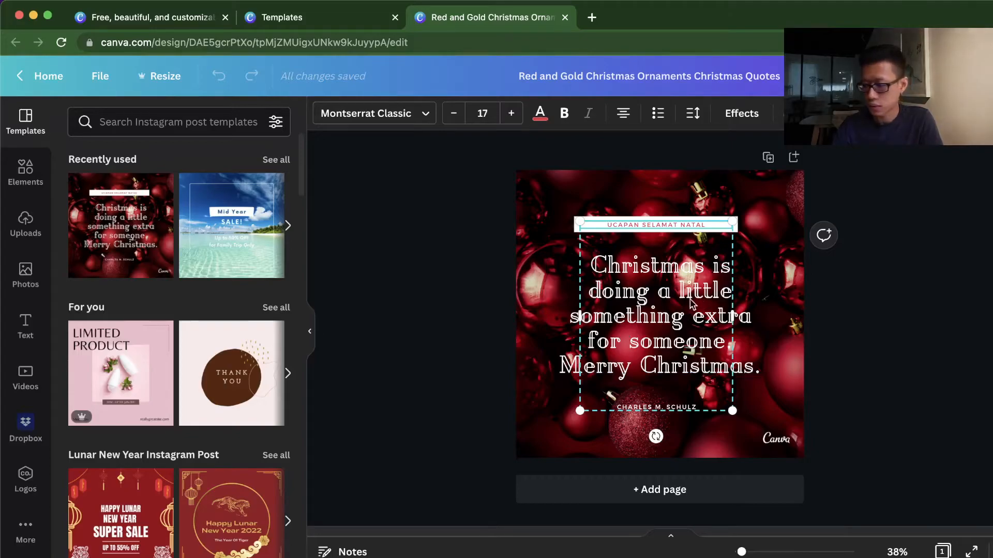
{"action": "triple_click", "coordinate": [668, 227]}
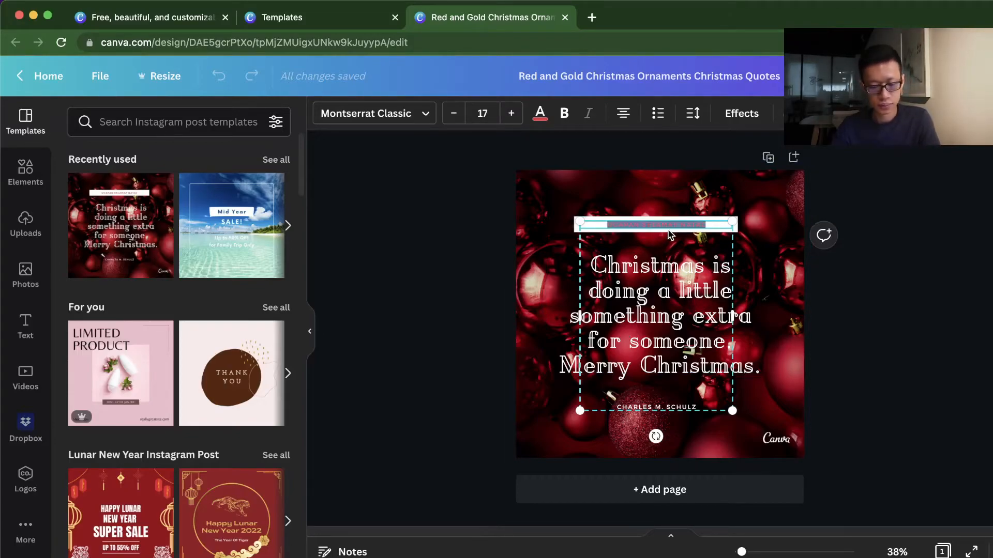
{"action": "type", "text": "MERRY CHRISTMAS"}
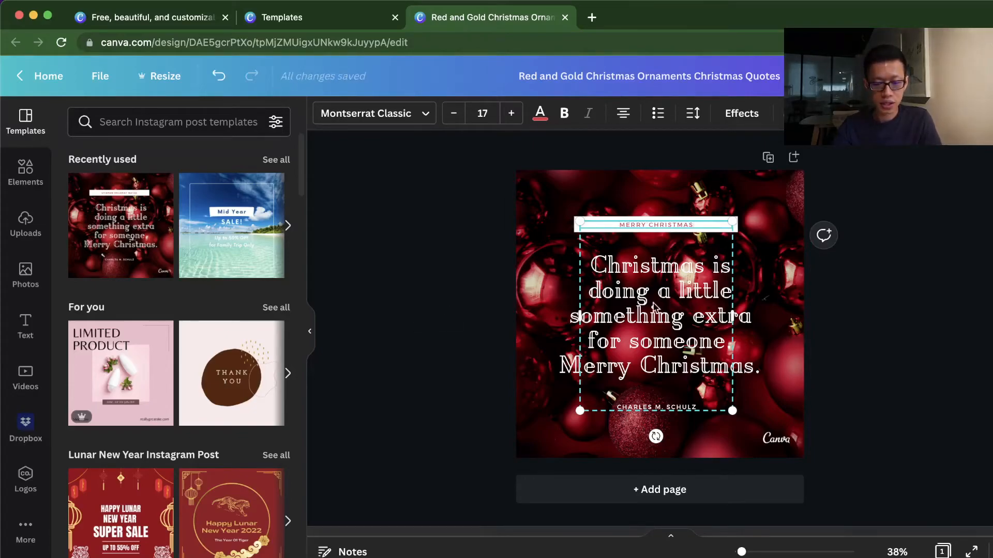
- Replace the large quote in the middle of the design with "Wish you merry christmas"
{"action": "left_click", "coordinate": [616, 345]}
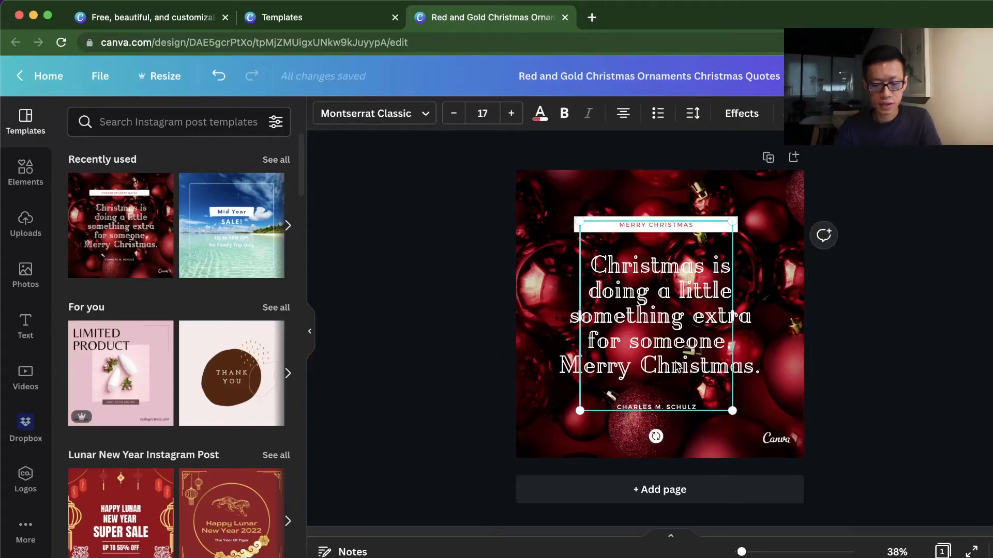
{"action": "key", "text": "super+a"}
{"action": "key", "text": "Escape"}
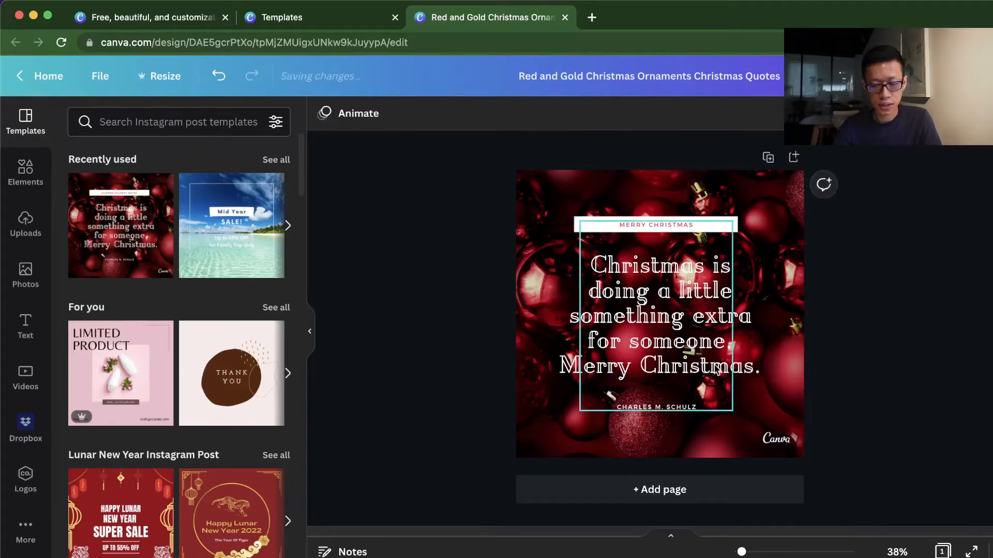
{"action": "double_click", "coordinate": [741, 366]}
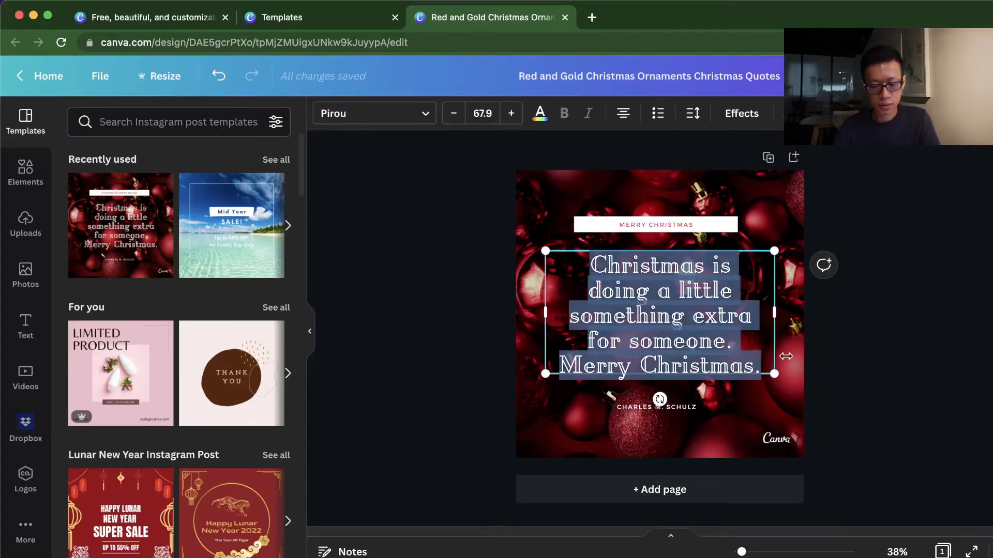
{"action": "type", "text": "Wish you "}
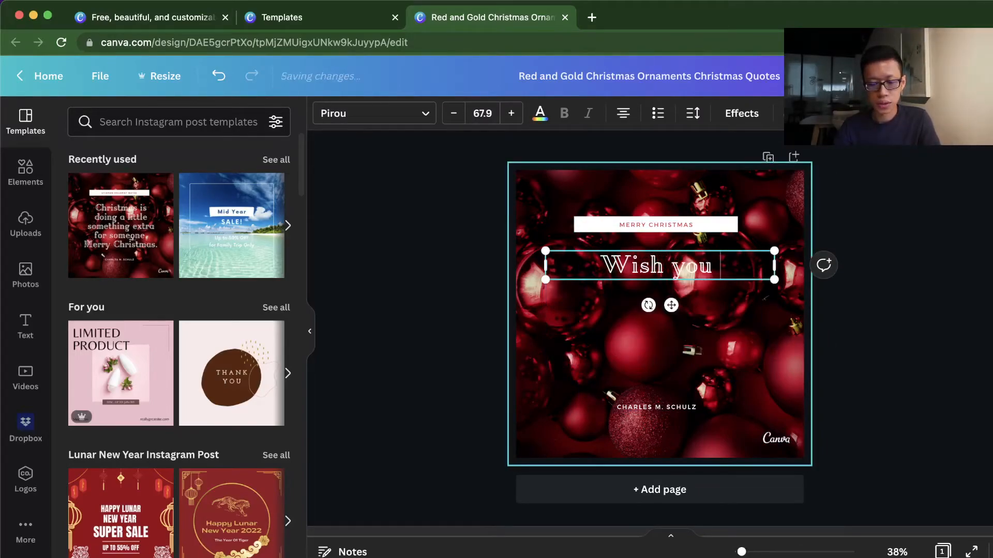
{"action": "type", "text": "merry christmas"}
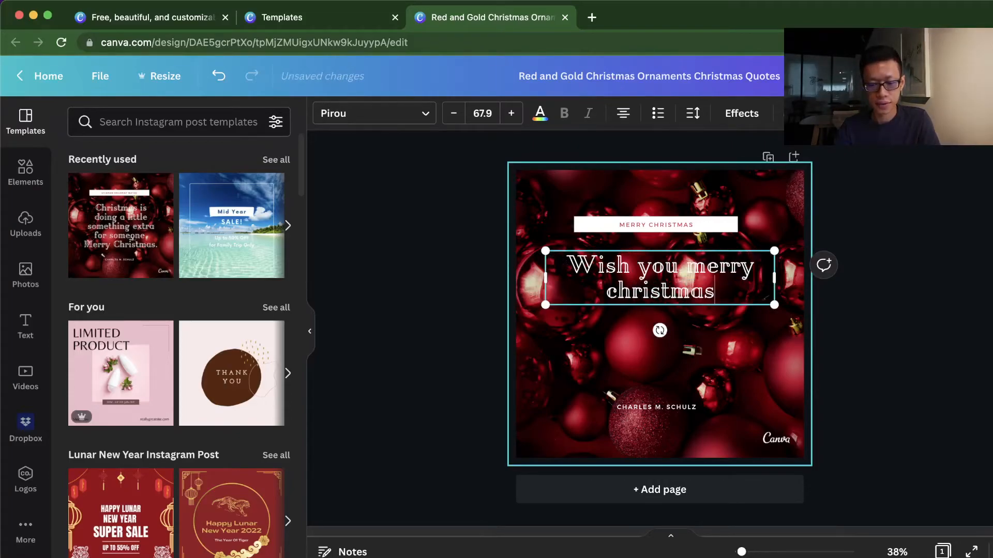
- Replace the quote author's name near the bottom of the design with the sender's name
{"action": "left_click", "coordinate": [681, 409]}
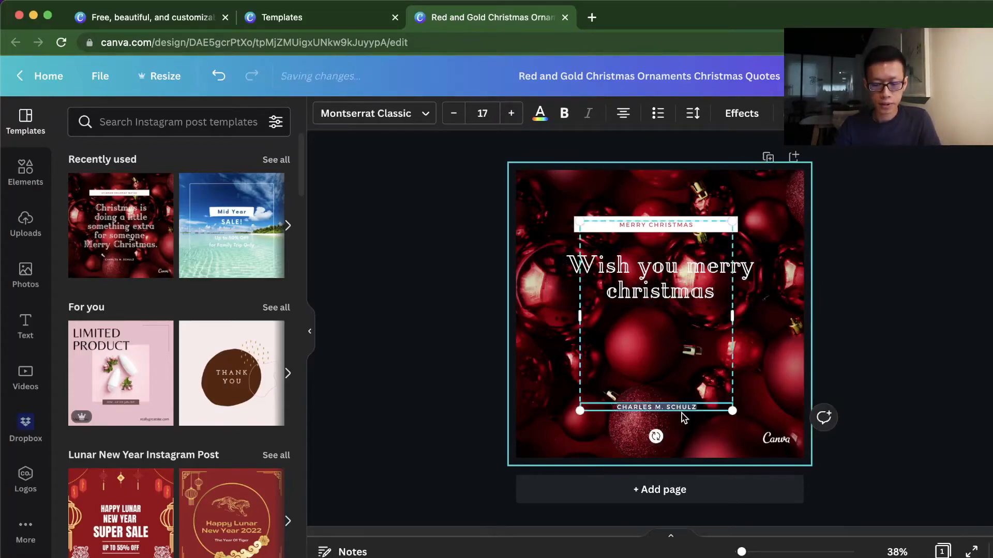
{"action": "type", "text": "JJ WONG"}
{"action": "left_click", "coordinate": [442, 360]}
{"action": "left_click", "coordinate": [744, 414]}
{"action": "left_click", "coordinate": [776, 438]}
{"action": "left_click", "coordinate": [822, 362]}
- Move the grouped banner text and sender name slightly lower, and shift the "Wish you merry christmas" greeting down to the middle of the design
{"action": "left_click_drag", "start_coordinate": [704, 286], "coordinate": [700, 319]}
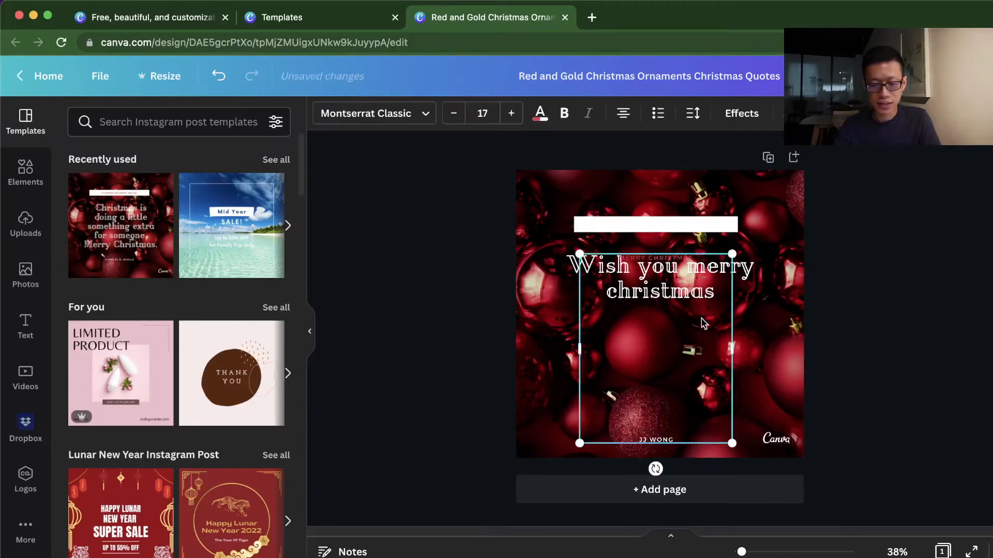
{"action": "mouse_move", "coordinate": [705, 358]}
{"action": "left_mouse_down"}
{"action": "mouse_move", "coordinate": [736, 337]}
{"action": "mouse_move", "coordinate": [704, 343]}
{"action": "left_mouse_up"}
{"action": "left_click_drag", "start_coordinate": [747, 261], "coordinate": [747, 303]}
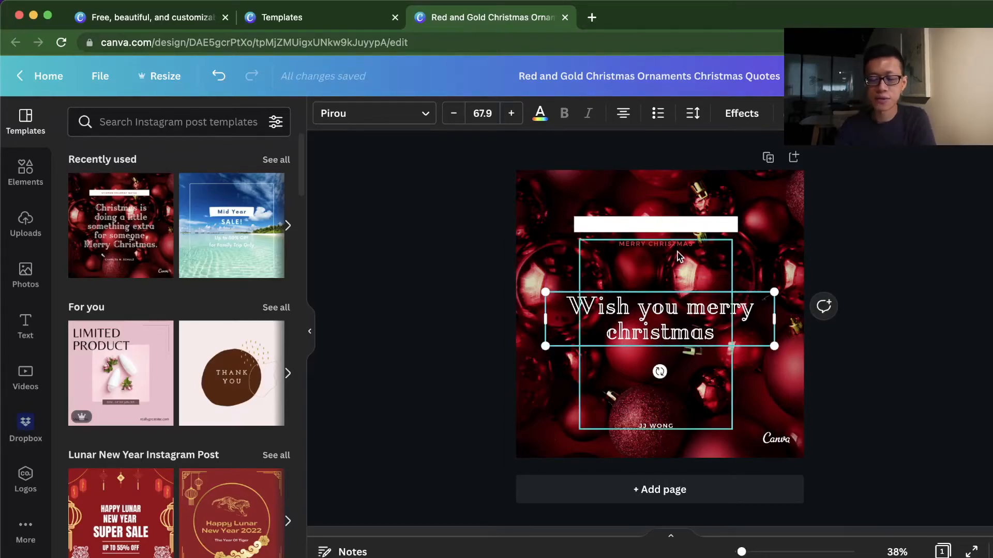
- Bring the "Wish you merry christmas" text forward one layer
{"action": "left_click", "coordinate": [713, 310]}
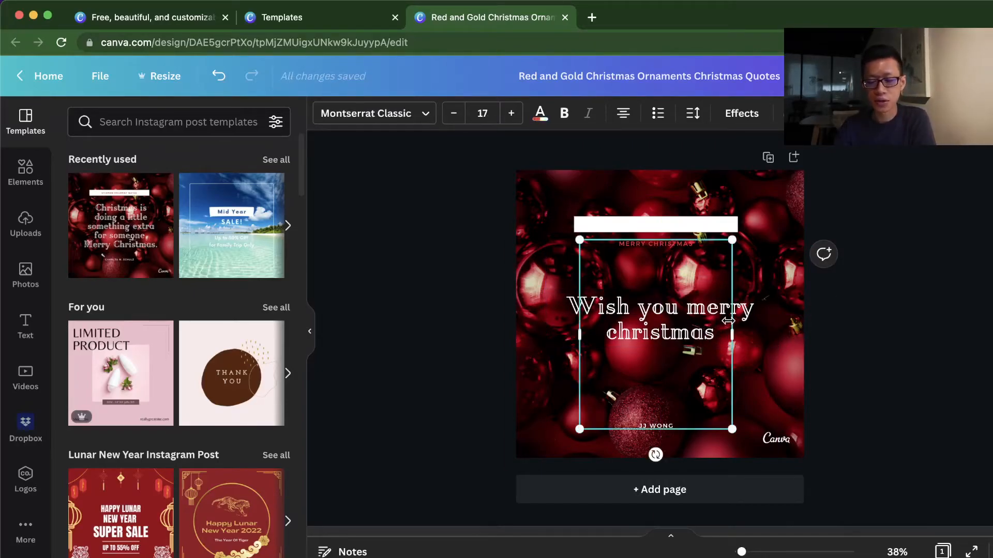
{"action": "left_click", "coordinate": [742, 316]}
{"action": "right_click", "coordinate": [745, 314]}
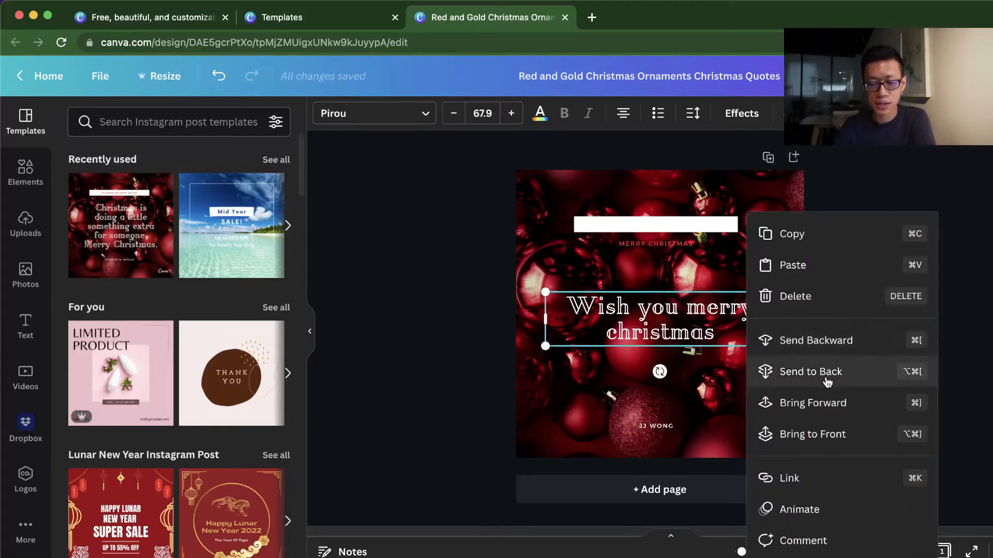
{"action": "left_click", "coordinate": [833, 407]}
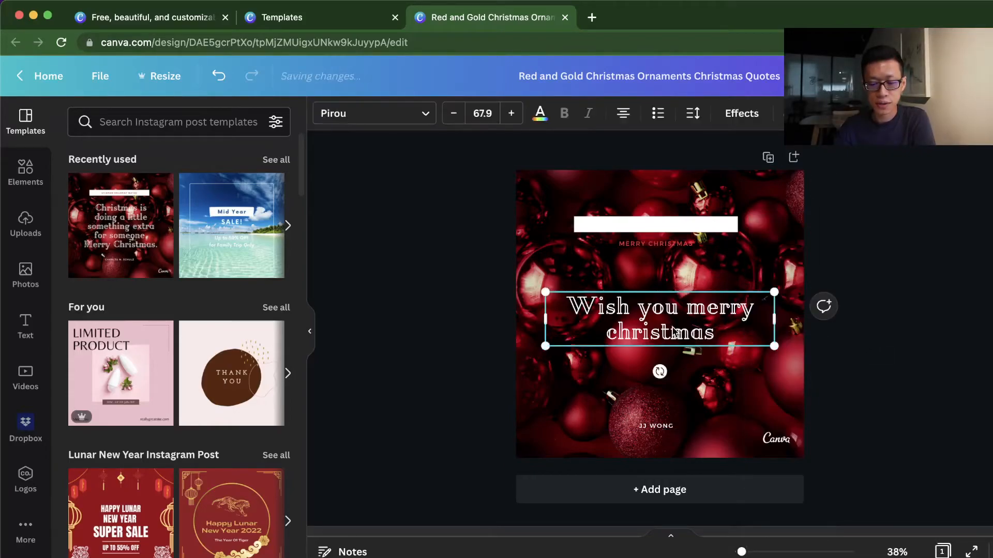
{"action": "left_click", "coordinate": [841, 255]}
- Apply the Splice text effect to the "Wish you merry christmas" greeting
{"action": "left_click", "coordinate": [660, 317]}
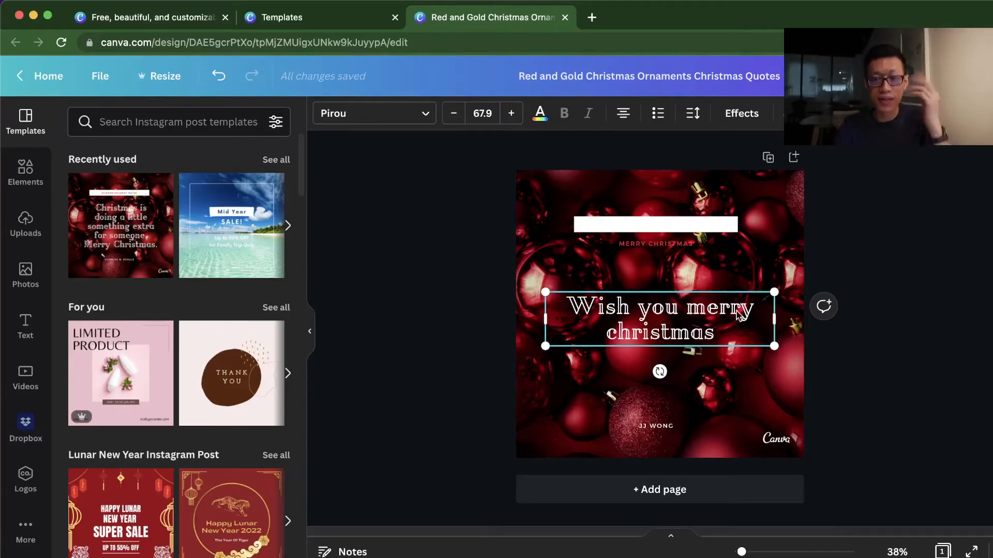
{"action": "left_click", "coordinate": [744, 114]}
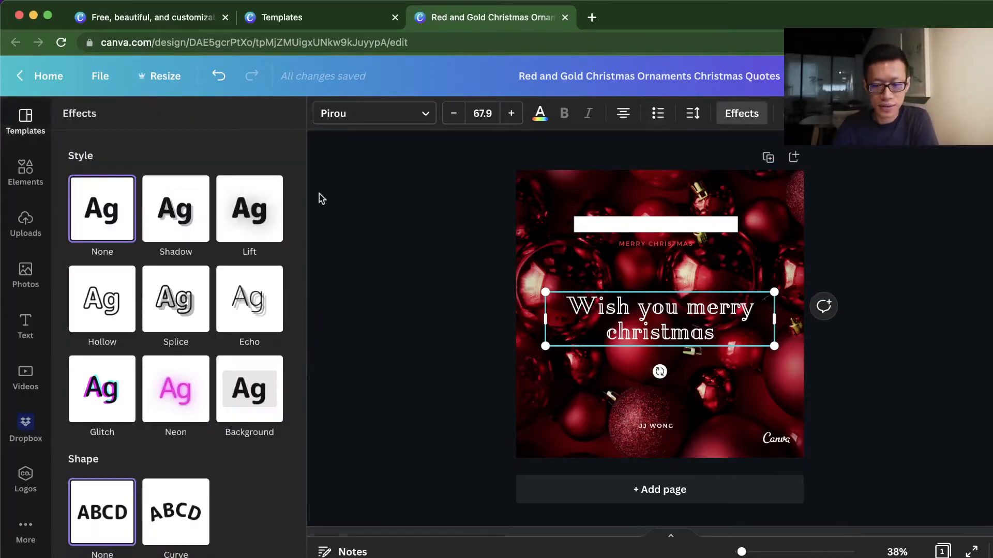
{"action": "left_click", "coordinate": [174, 302]}
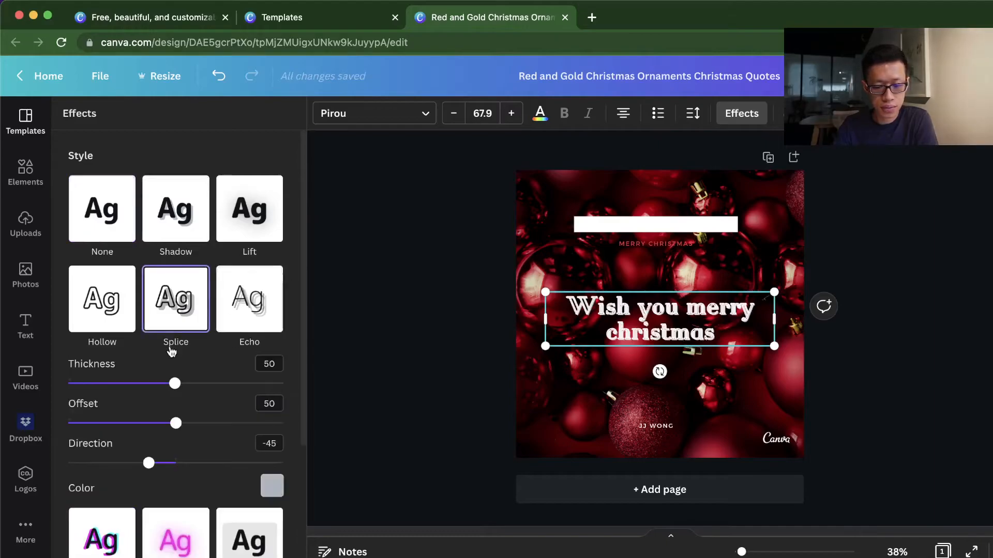
- Set the greeting's Splice effect to thickness 55, offset 75 and direction 63
{"action": "scroll", "coordinate": [171, 352], "scroll_direction": "down", "scroll_amount": 2}
{"action": "left_click_drag", "start_coordinate": [176, 325], "coordinate": [229, 358]}
{"action": "left_click_drag", "start_coordinate": [148, 398], "coordinate": [214, 398]}
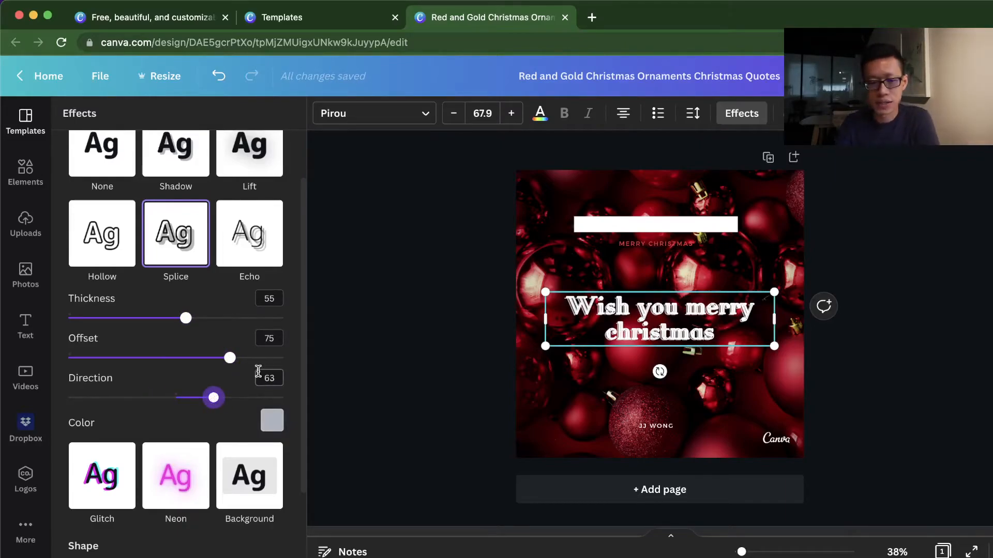
{"action": "scroll", "coordinate": [267, 292], "scroll_direction": "up", "scroll_amount": 2}
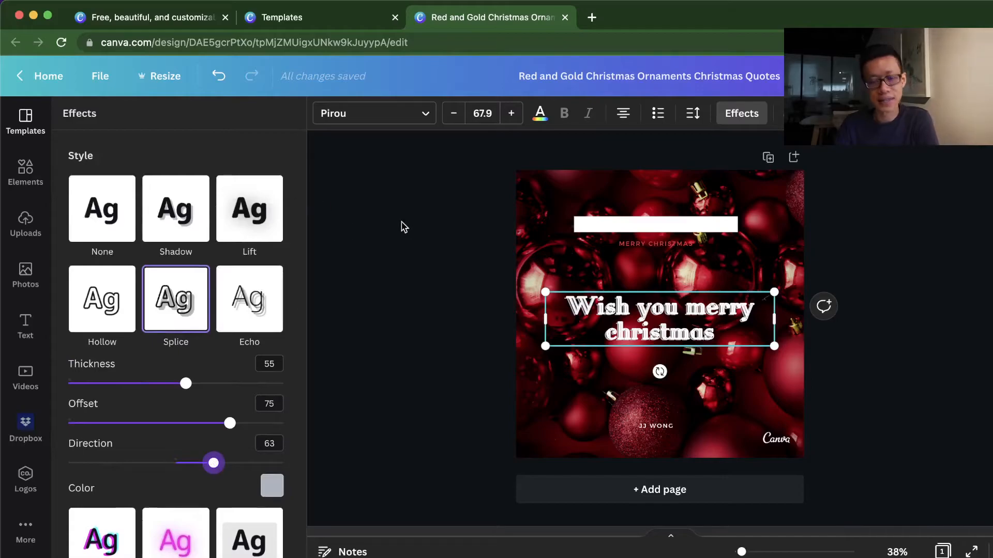
- Leave the Christmas design for the home page and open the resume template collection
{"action": "left_click", "coordinate": [26, 122]}
{"action": "left_click", "coordinate": [48, 76]}
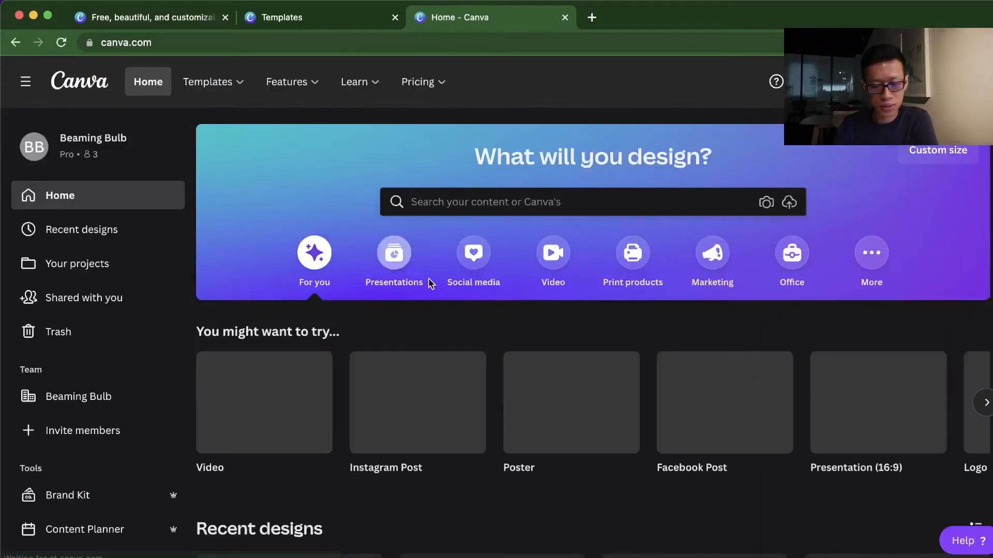
{"action": "mouse_move", "coordinate": [209, 82]}
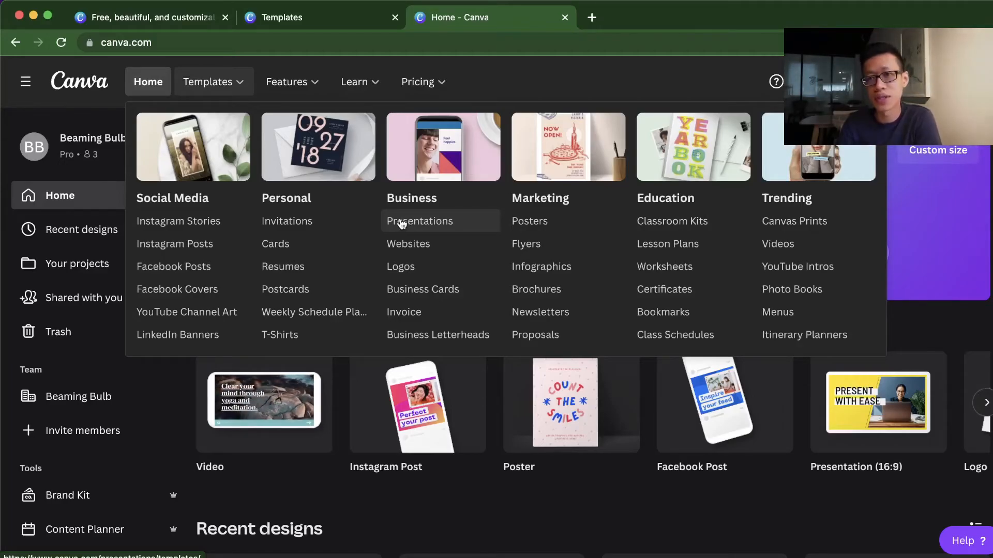
{"action": "left_click", "coordinate": [367, 274]}
{"action": "scroll", "coordinate": [476, 250], "scroll_direction": "down", "scroll_amount": 5}
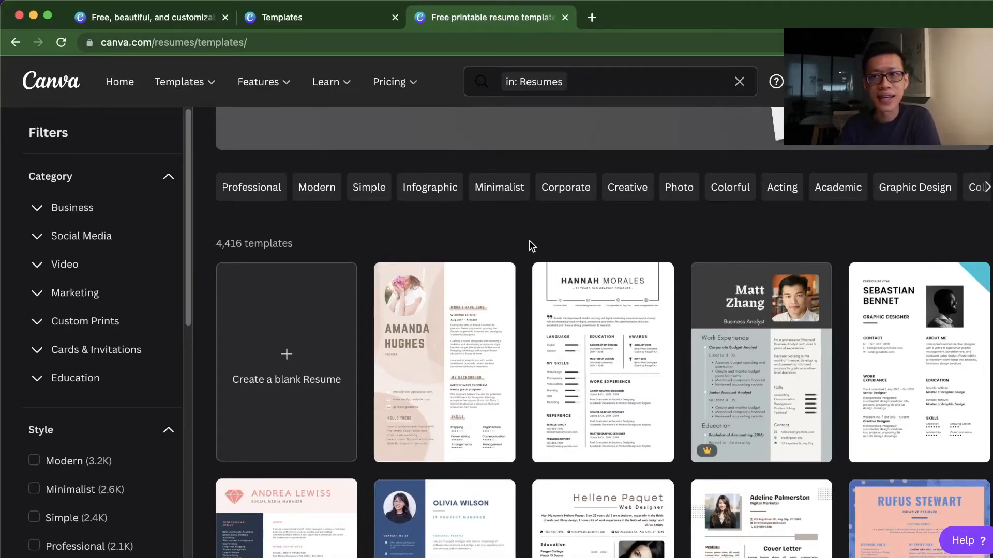
- Choose the Orange Black Modern Professional Resume CV Template from the resume templates and start customizing it
{"action": "scroll", "coordinate": [532, 246], "scroll_direction": "down", "scroll_amount": 1}
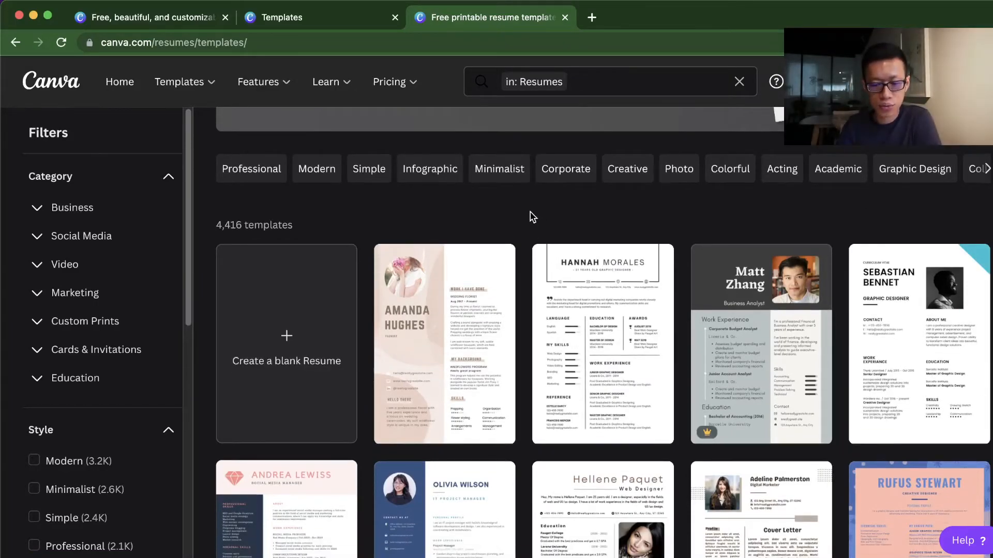
{"action": "scroll", "coordinate": [532, 216], "scroll_direction": "down", "scroll_amount": 1}
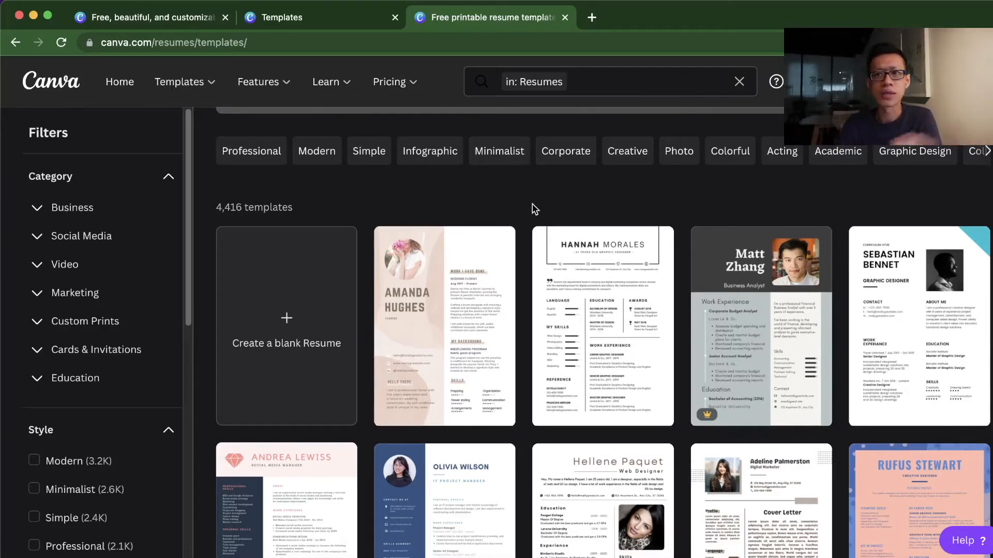
{"action": "scroll", "coordinate": [629, 176], "scroll_direction": "down", "scroll_amount": 5}
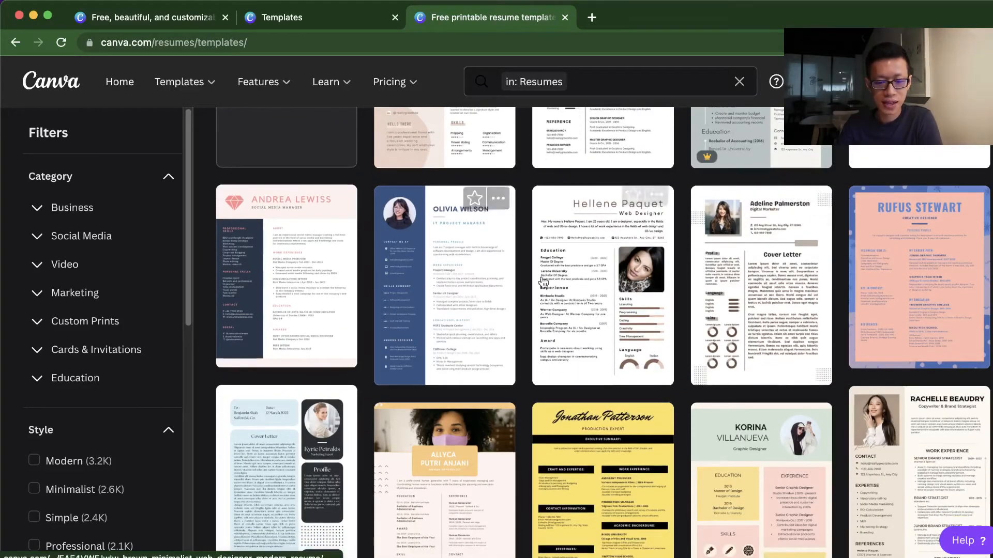
{"action": "scroll", "coordinate": [491, 282], "scroll_direction": "down", "scroll_amount": 8}
{"action": "scroll", "coordinate": [523, 263], "scroll_direction": "down", "scroll_amount": 6}
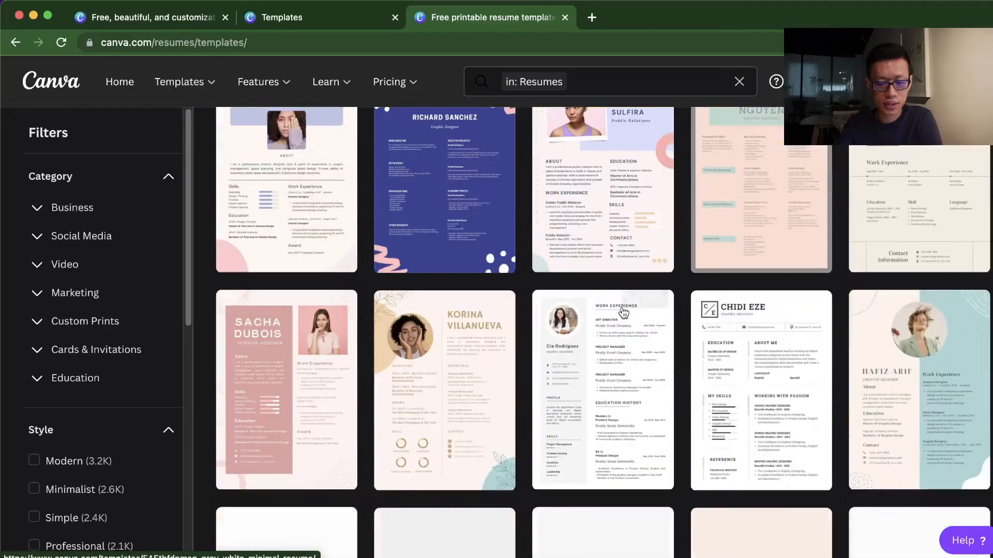
{"action": "scroll", "coordinate": [781, 211], "scroll_direction": "up", "scroll_amount": 1}
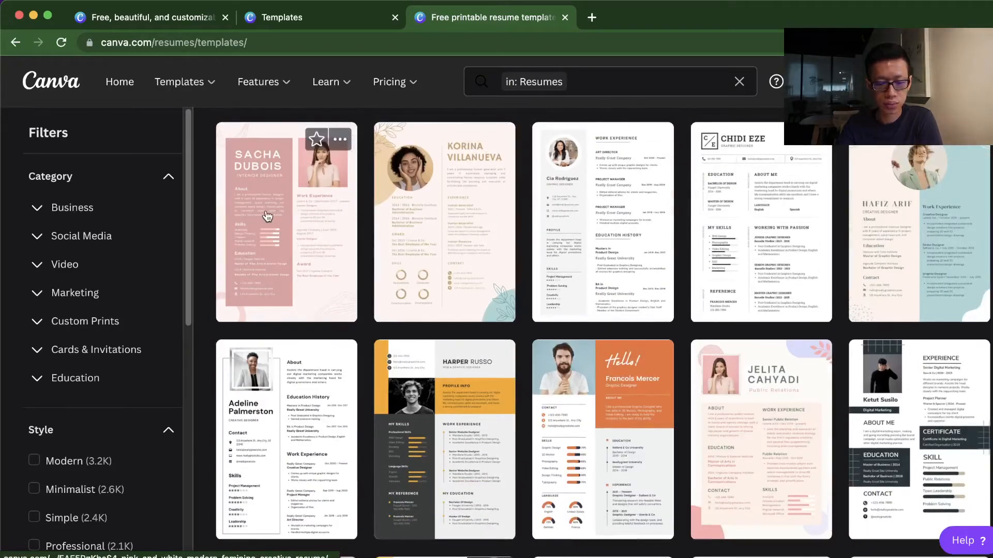
{"action": "scroll", "coordinate": [332, 226], "scroll_direction": "down", "scroll_amount": 1}
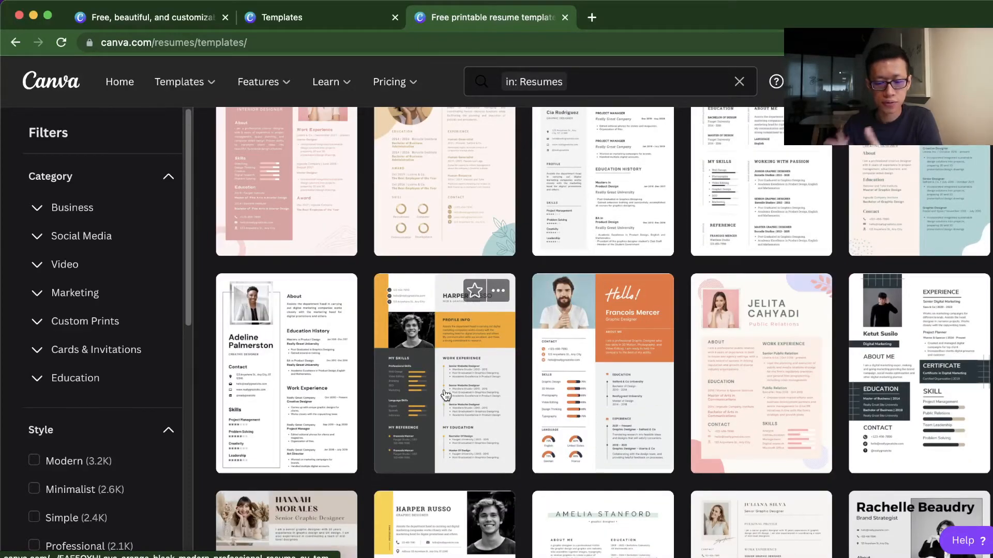
{"action": "left_click", "coordinate": [446, 396]}
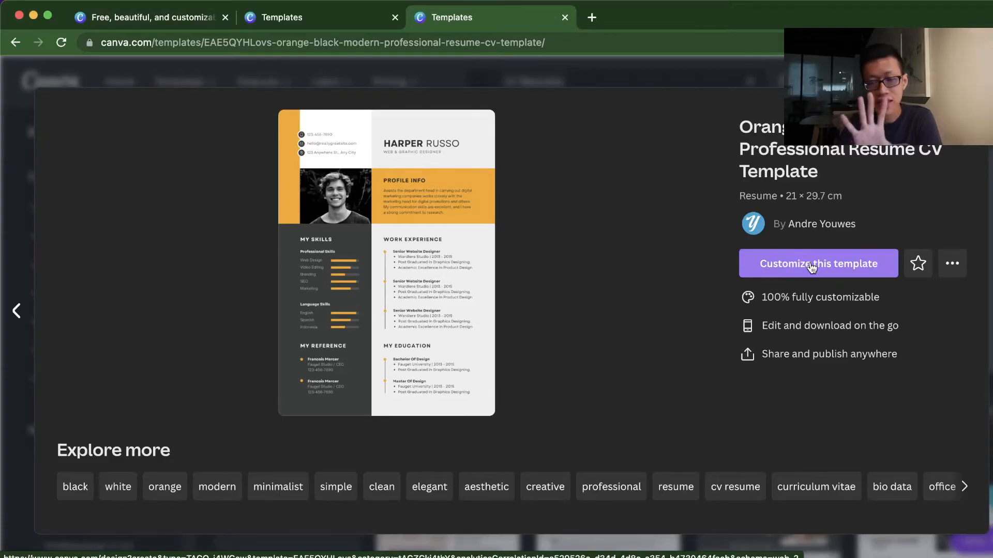
{"action": "left_click", "coordinate": [812, 267]}
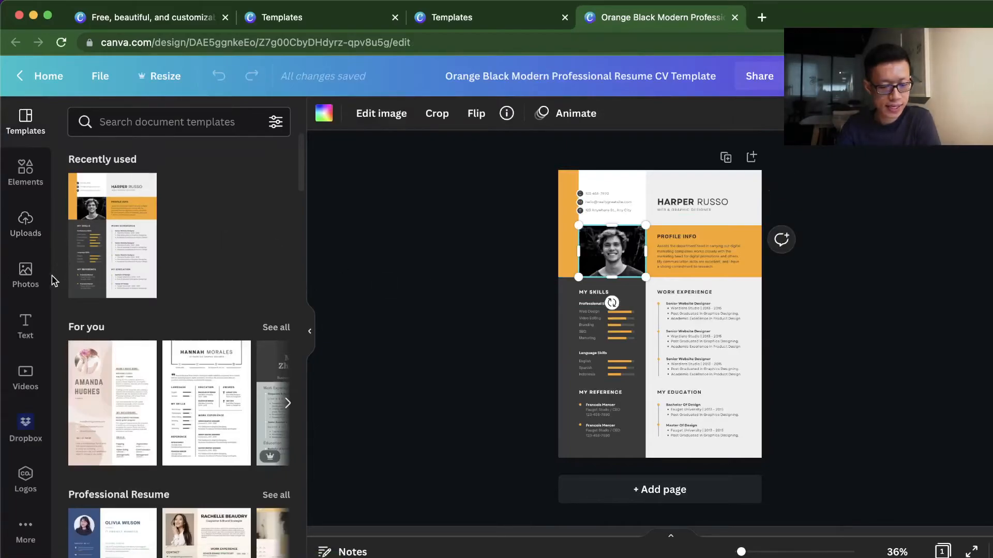
- Search the photo library for "MEN FACE"
{"action": "left_click", "coordinate": [32, 279]}
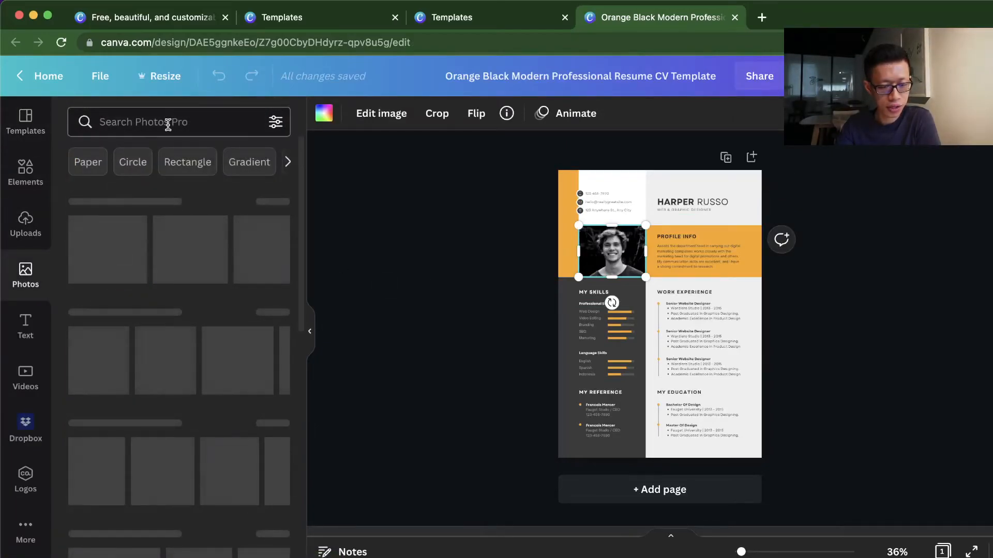
{"action": "left_click", "coordinate": [168, 124]}
{"action": "type", "text": "p"}
{"action": "key", "text": "BackSpace"}
{"action": "type", "text": "A"}
{"action": "key", "text": "BackSpace"}
{"action": "type", "text": "MEN FACE"}
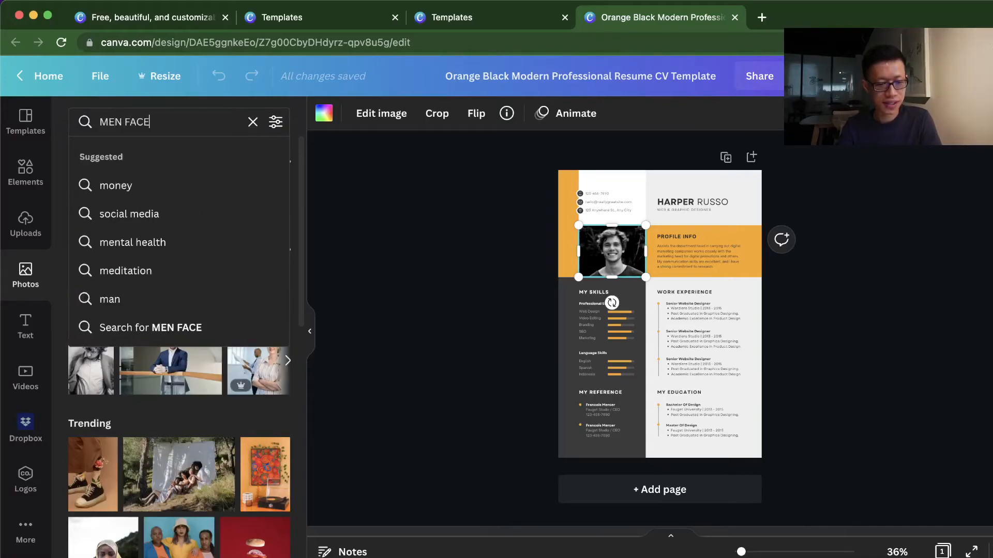
{"action": "key", "text": "Return"}
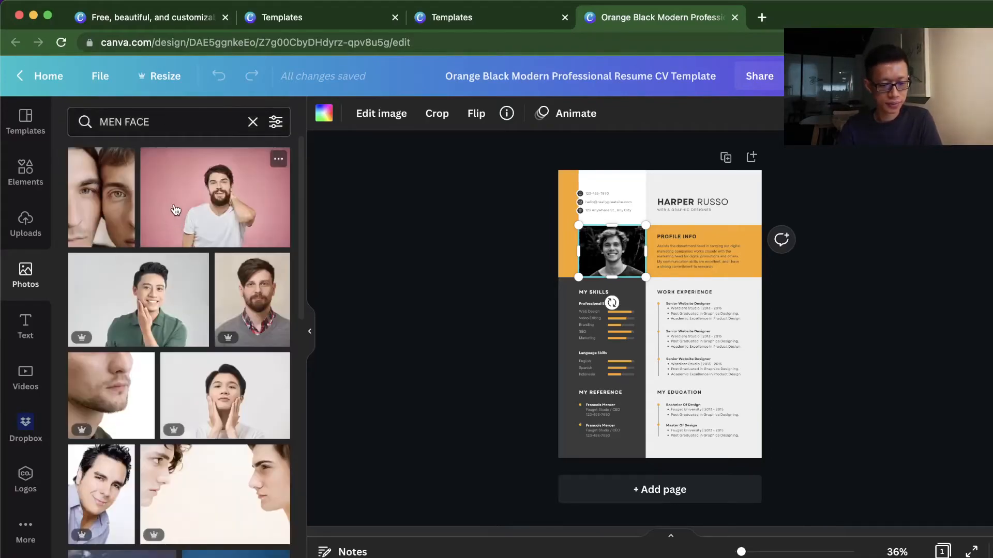
- Replace the resume's portrait with the photo of the man in a green shirt, undoing any misplaced drop
{"action": "left_click_drag", "start_coordinate": [160, 295], "coordinate": [547, 292]}
{"action": "key", "text": "super+z"}
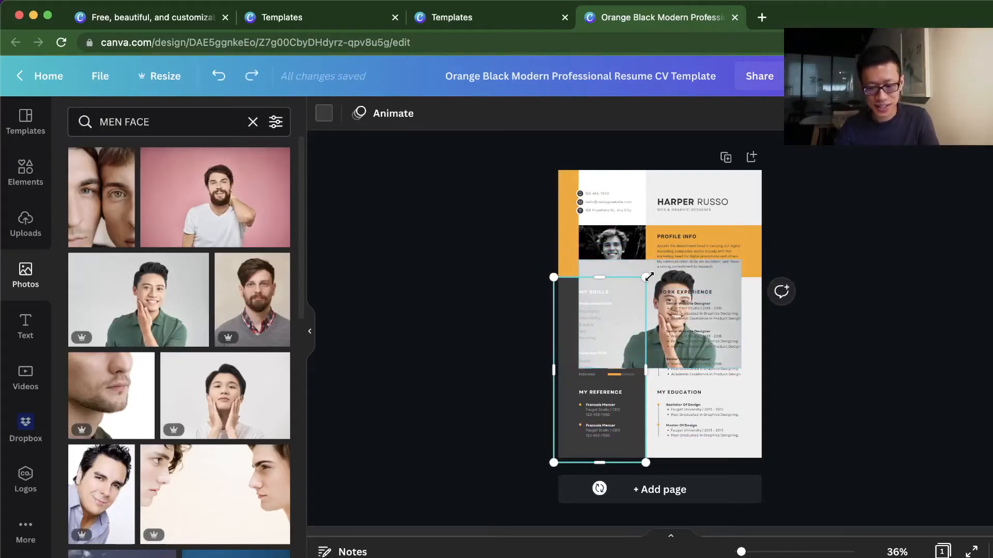
{"action": "left_click", "coordinate": [627, 261]}
{"action": "left_click_drag", "start_coordinate": [627, 261], "coordinate": [607, 252]}
- Shift the new portrait slightly left within its frame so the man is centred
{"action": "double_click", "coordinate": [624, 257]}
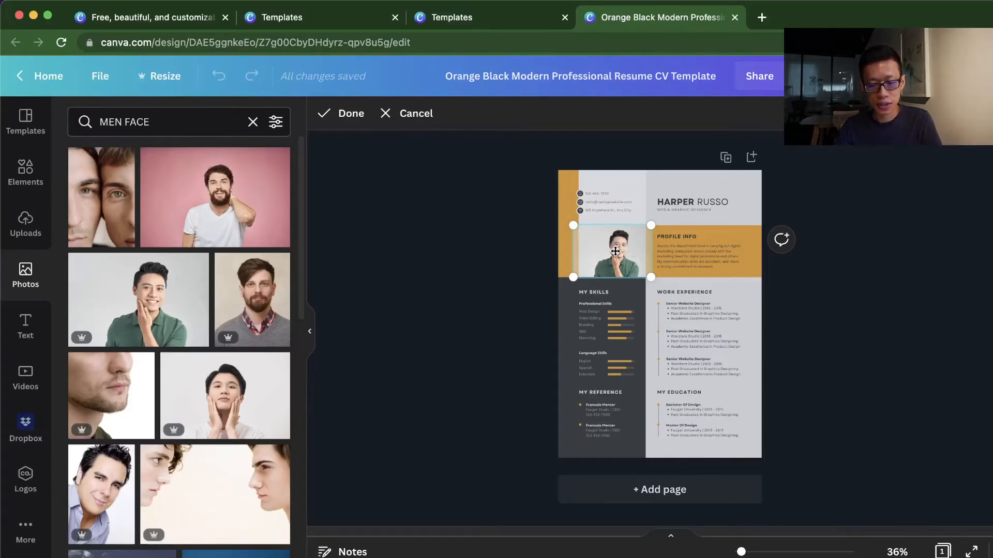
{"action": "left_click", "coordinate": [527, 264]}
{"action": "left_click", "coordinate": [617, 259]}
{"action": "double_click", "coordinate": [618, 260]}
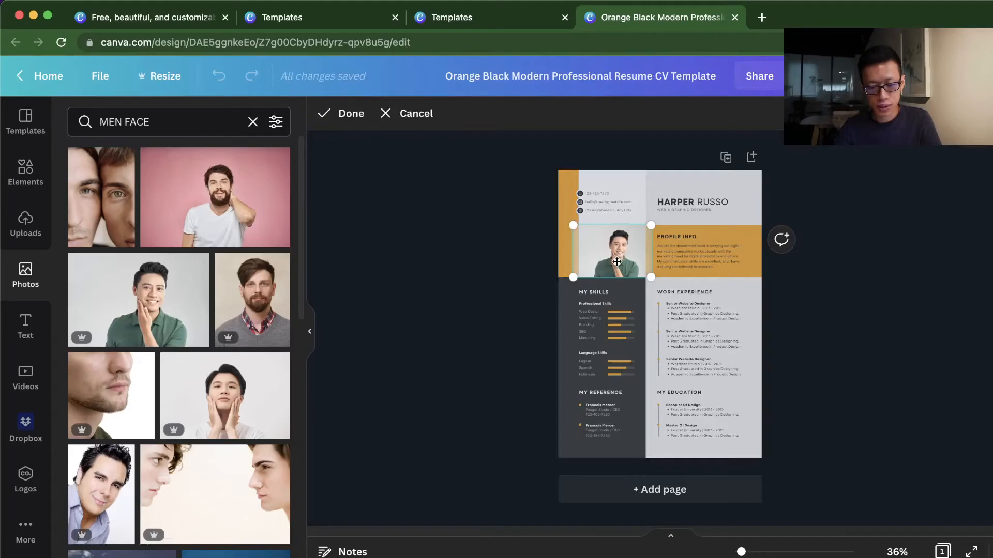
{"action": "left_click_drag", "start_coordinate": [603, 263], "coordinate": [601, 262]}
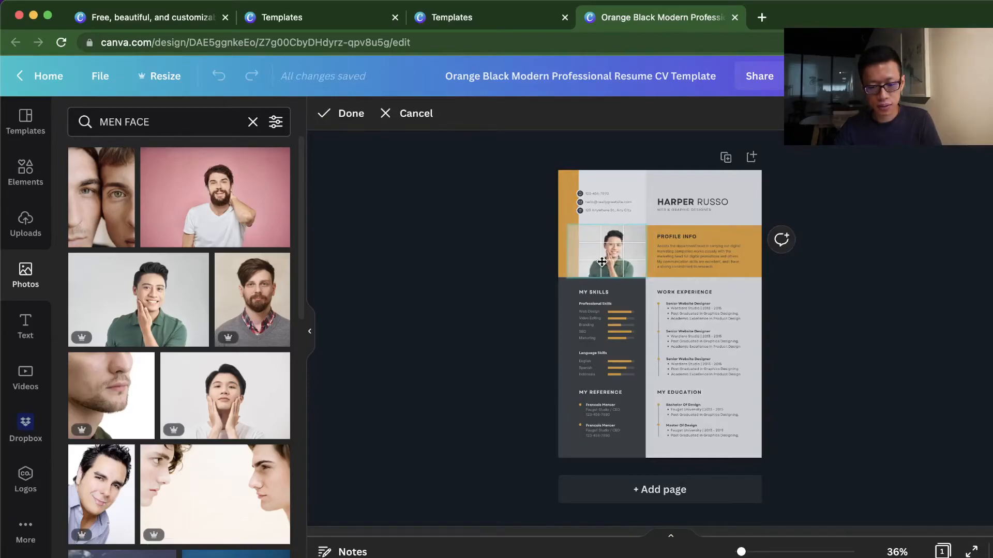
{"action": "left_click", "coordinate": [481, 268]}
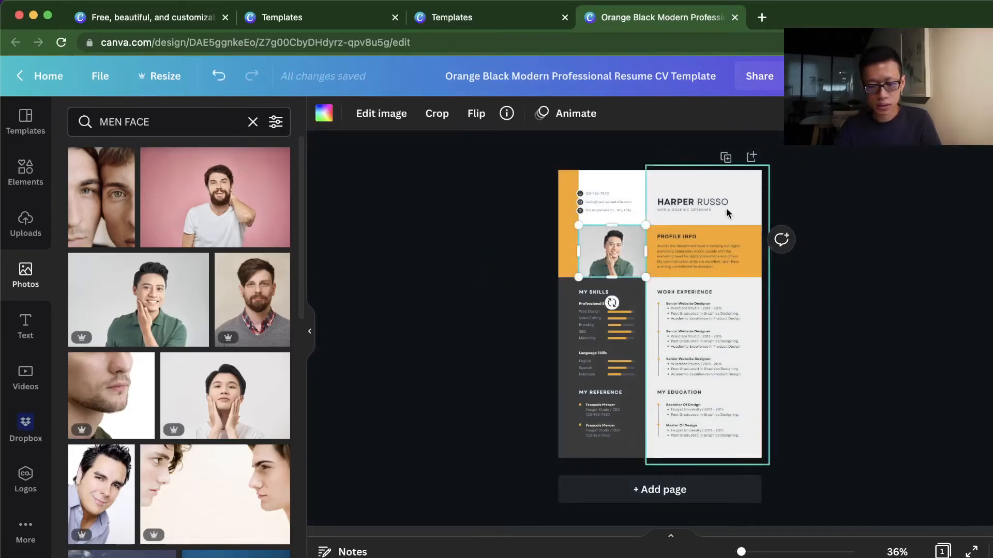
- Replace the first and last name in the resume header with the applicant's own name
{"action": "left_click", "coordinate": [688, 202]}
{"action": "double_click", "coordinate": [677, 202]}
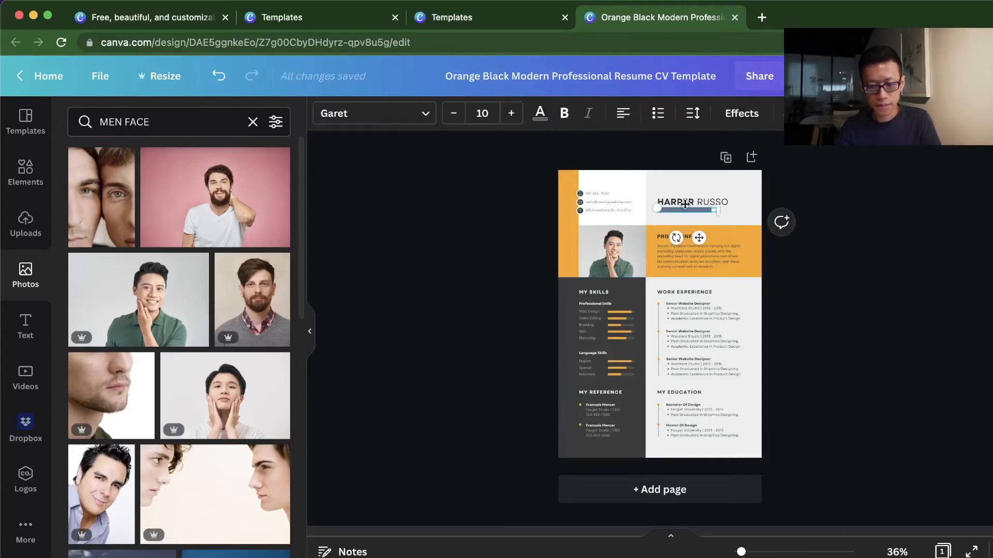
{"action": "type", "text": "JJ"}
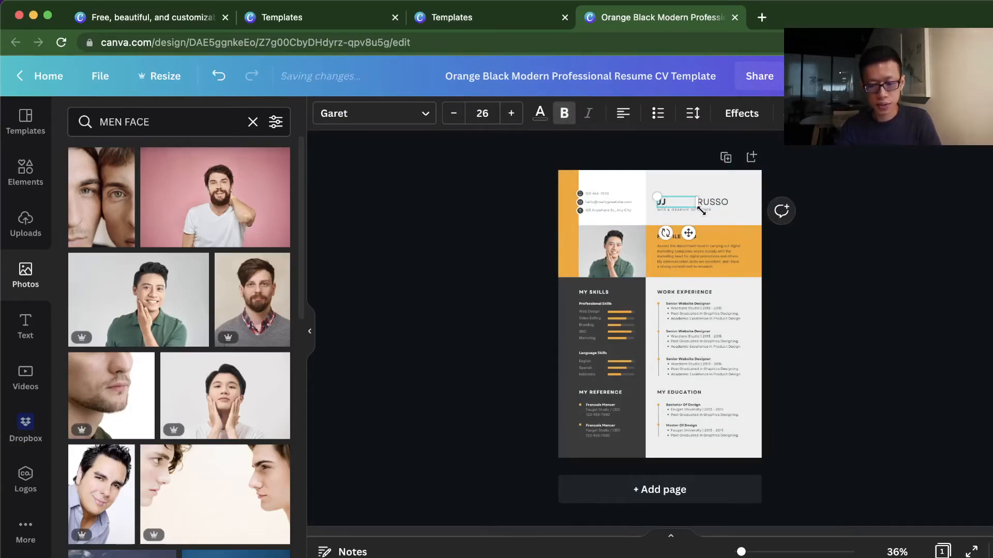
{"action": "left_click", "coordinate": [713, 202]}
{"action": "double_click", "coordinate": [716, 202]}
{"action": "type", "text": "WONG"}
- Replace the Profile Info paragraph with the placeholder text "bla blab sldkfjsdljfls"
{"action": "left_click", "coordinate": [692, 263]}
{"action": "double_click", "coordinate": [693, 268]}
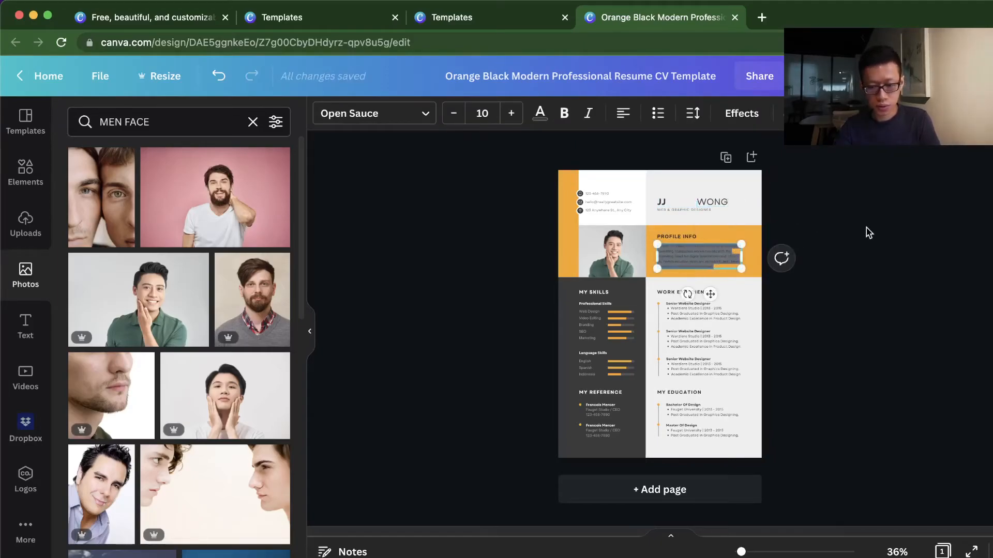
{"action": "key", "text": "BackSpace"}
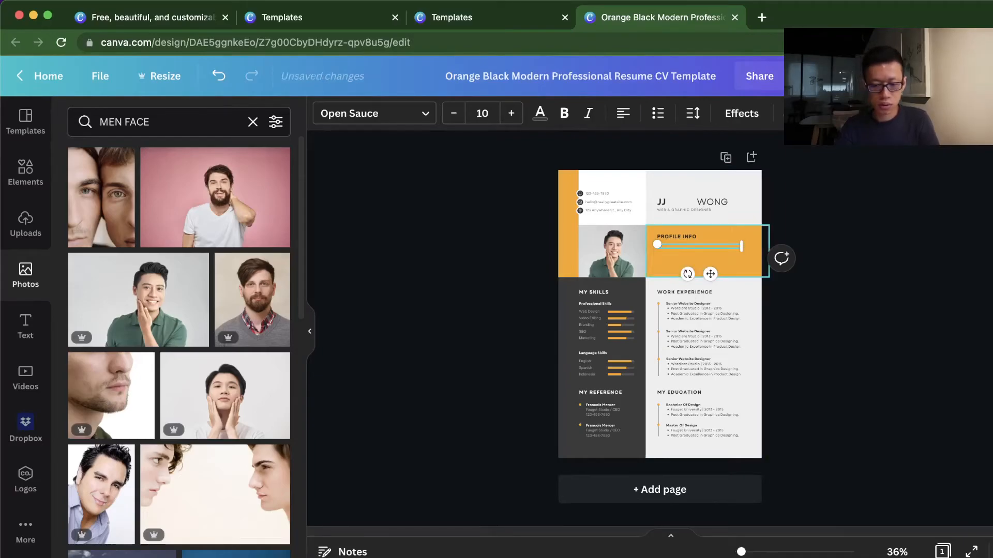
{"action": "left_click", "coordinate": [712, 319]}
{"action": "left_click", "coordinate": [853, 237]}
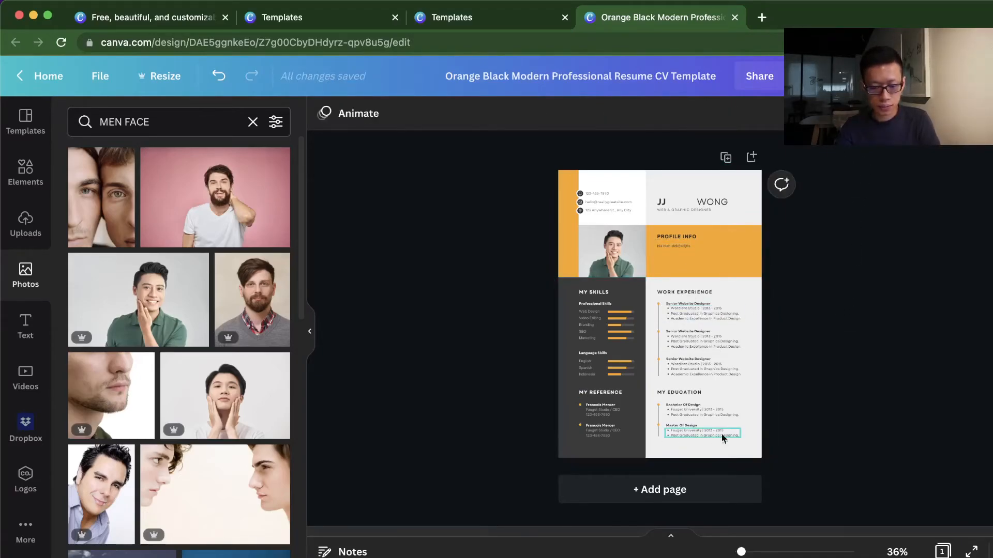
- Look over the resume from the contact details to the education section at 107% zoom, and check the available download file types
{"action": "left_click_drag", "start_coordinate": [741, 552], "coordinate": [758, 552]}
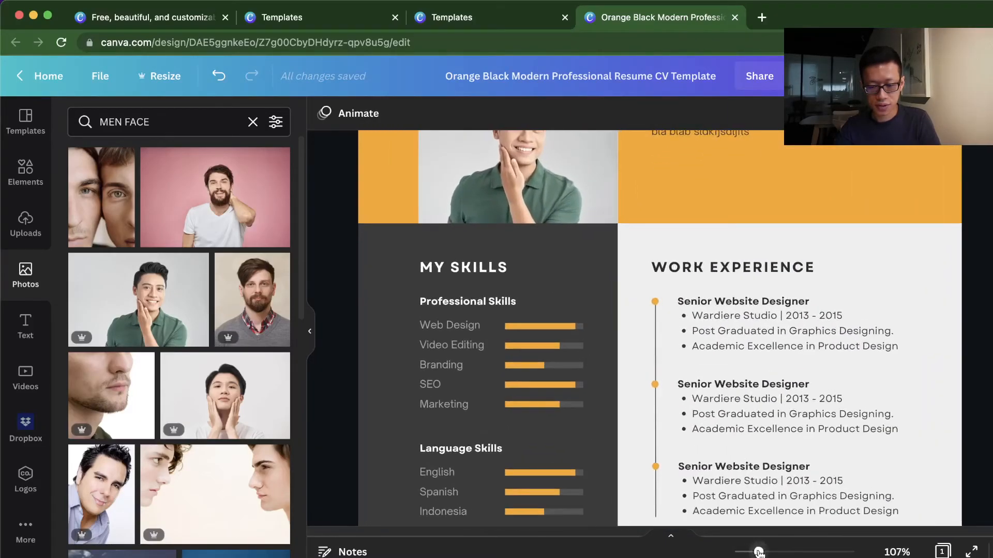
{"action": "scroll", "coordinate": [765, 342], "scroll_direction": "up", "scroll_amount": 5}
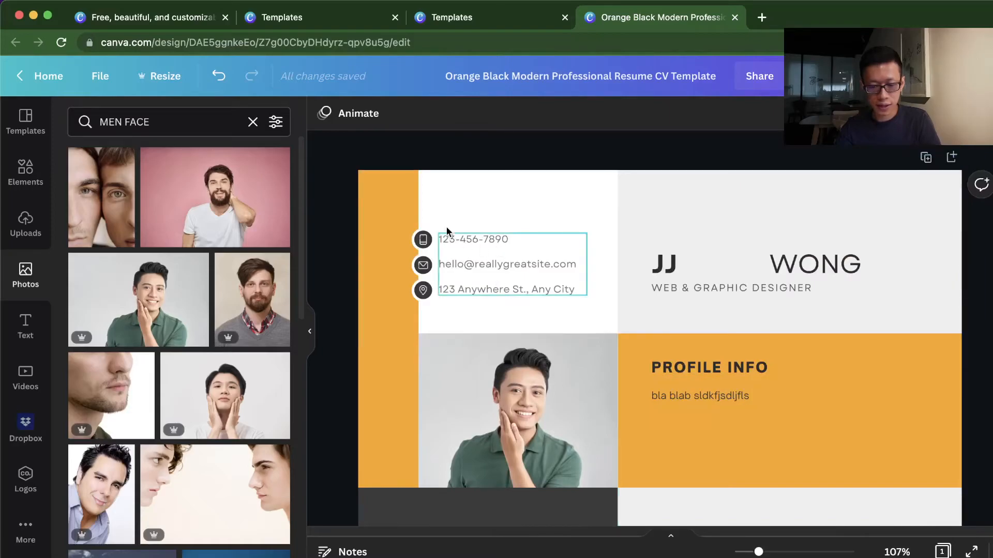
{"action": "scroll", "coordinate": [665, 262], "scroll_direction": "down", "scroll_amount": 10}
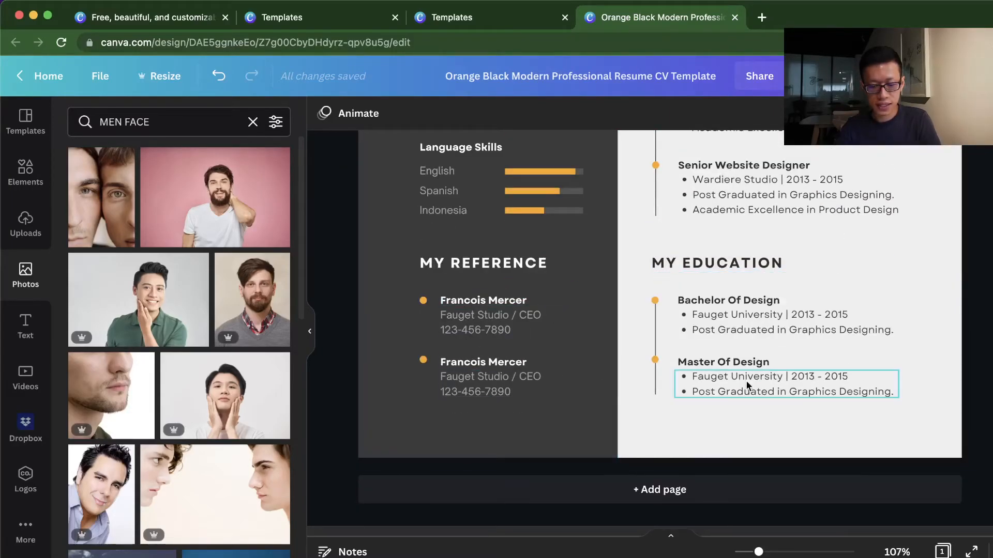
{"action": "left_click", "coordinate": [967, 76]}
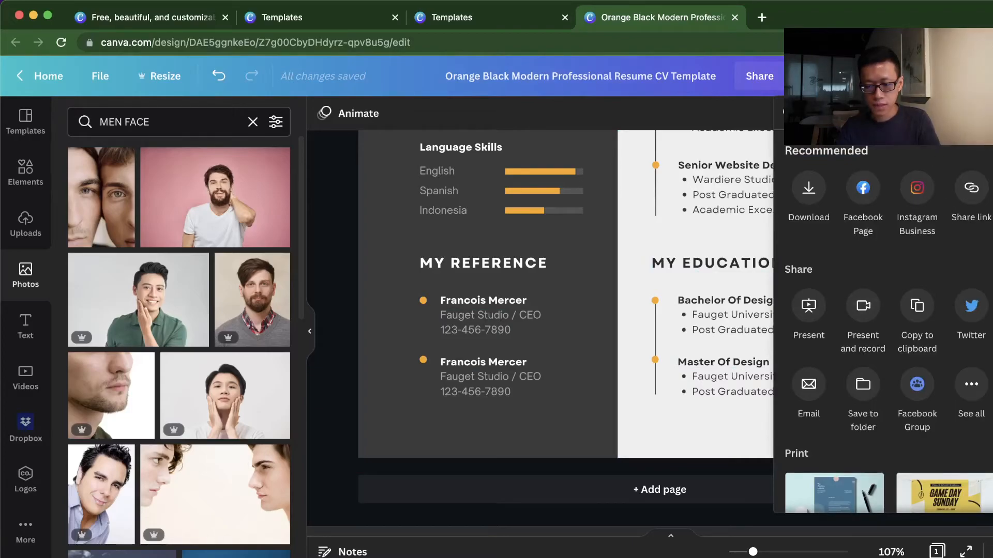
{"action": "left_click", "coordinate": [808, 188]}
{"action": "left_click", "coordinate": [890, 177]}
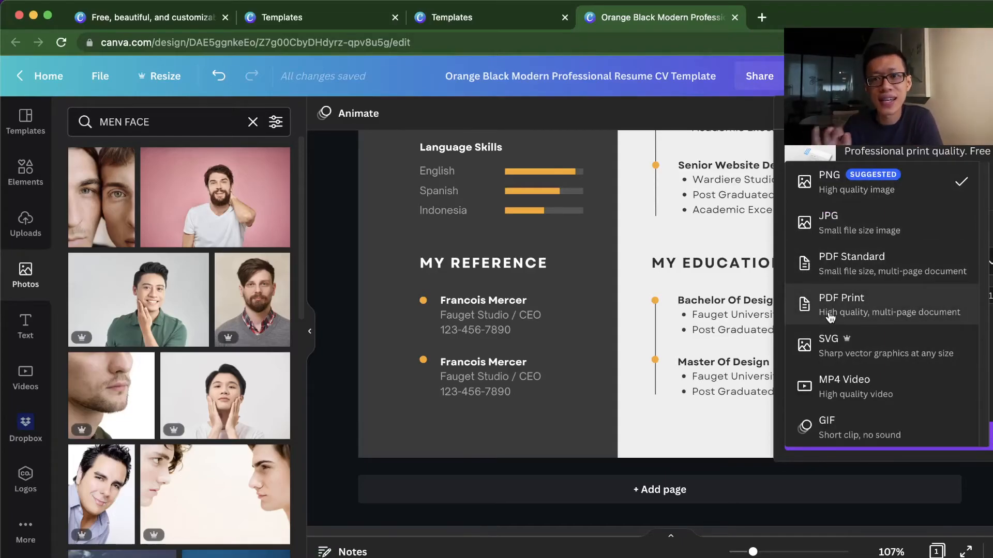
{"action": "left_click", "coordinate": [327, 248]}
{"action": "scroll", "coordinate": [653, 295], "scroll_direction": "up", "scroll_amount": 1}
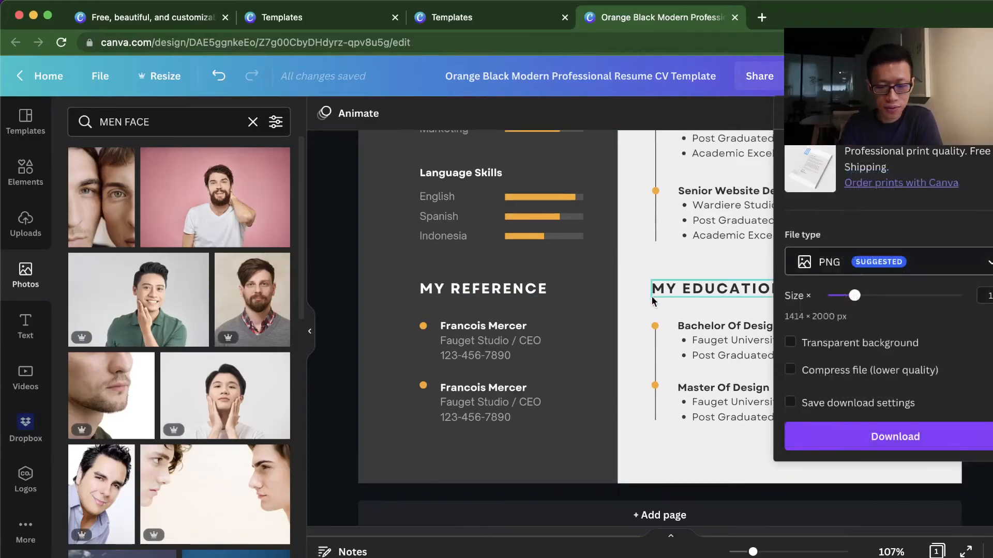
{"action": "left_click", "coordinate": [328, 228]}
- Add a blank second page to the resume and bring up the document templates
{"action": "left_click", "coordinate": [659, 515]}
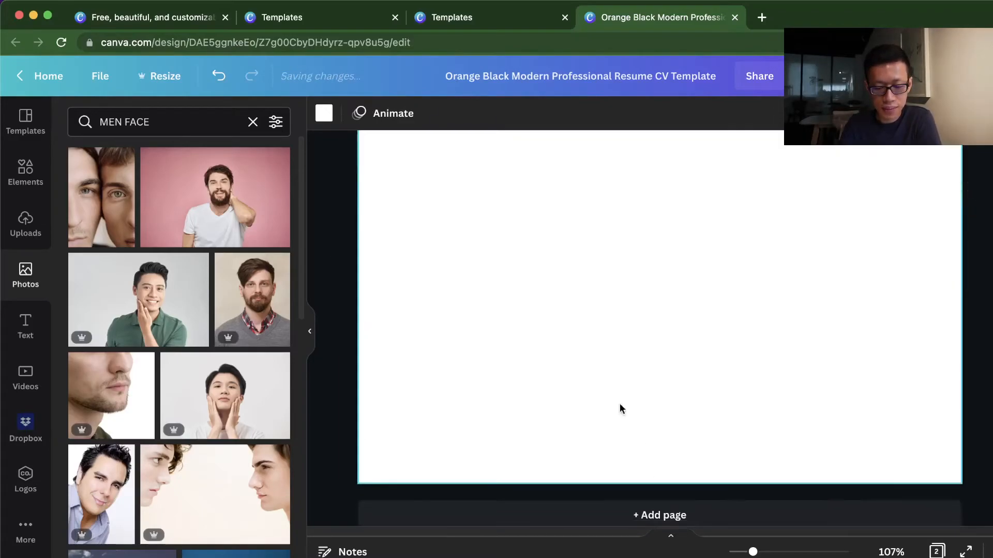
{"action": "scroll", "coordinate": [595, 339], "scroll_direction": "up", "scroll_amount": 10}
{"action": "left_click", "coordinate": [37, 124]}
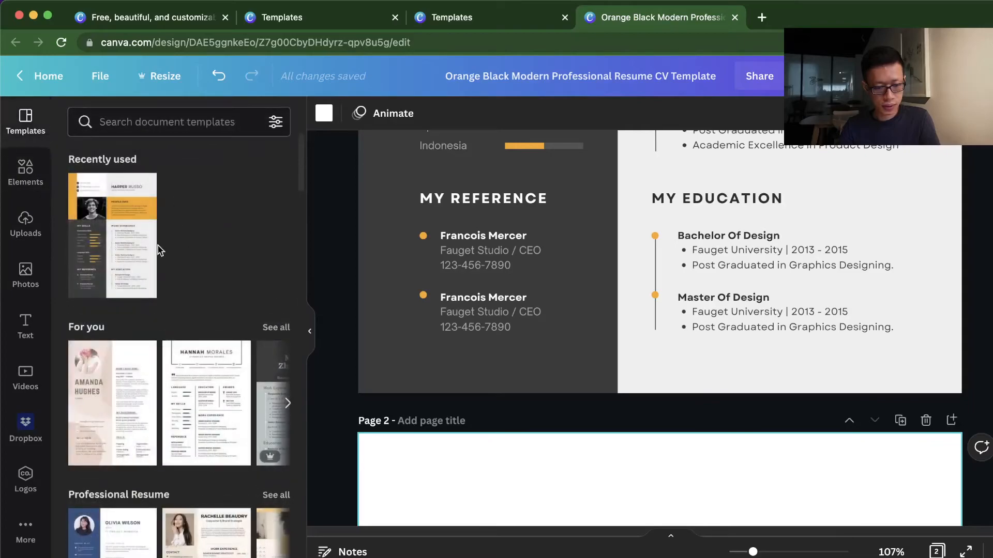
- Try the recently used orange and black resume template on page 2, look it over and undo it
{"action": "scroll", "coordinate": [480, 454], "scroll_direction": "down", "scroll_amount": 1}
{"action": "left_click", "coordinate": [139, 241]}
{"action": "scroll", "coordinate": [407, 402], "scroll_direction": "down", "scroll_amount": 4}
{"action": "scroll", "coordinate": [404, 397], "scroll_direction": "up", "scroll_amount": 5}
{"action": "scroll", "coordinate": [405, 397], "scroll_direction": "down", "scroll_amount": 6}
{"action": "left_click", "coordinate": [337, 389]}
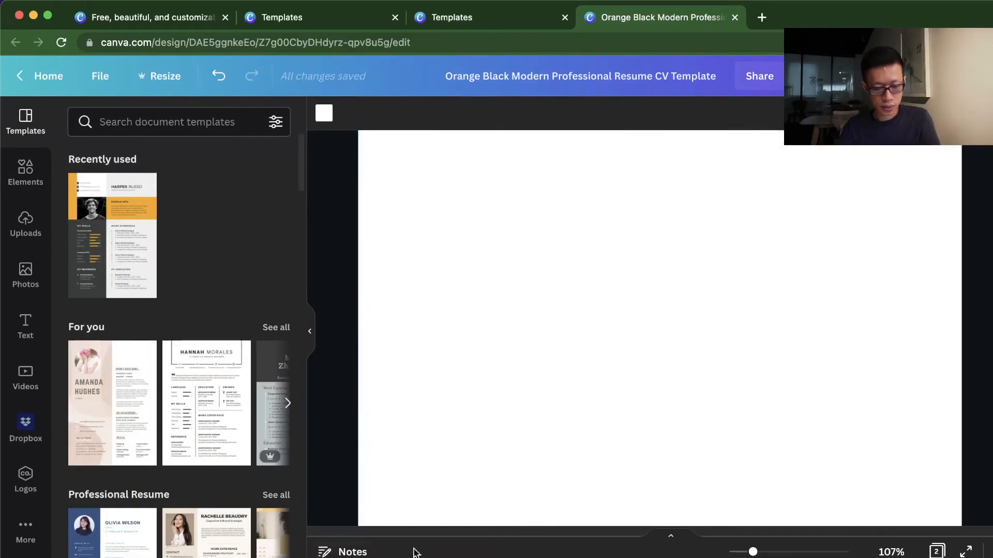
{"action": "scroll", "coordinate": [572, 381], "scroll_direction": "up", "scroll_amount": 2}
{"action": "left_click", "coordinate": [117, 229]}
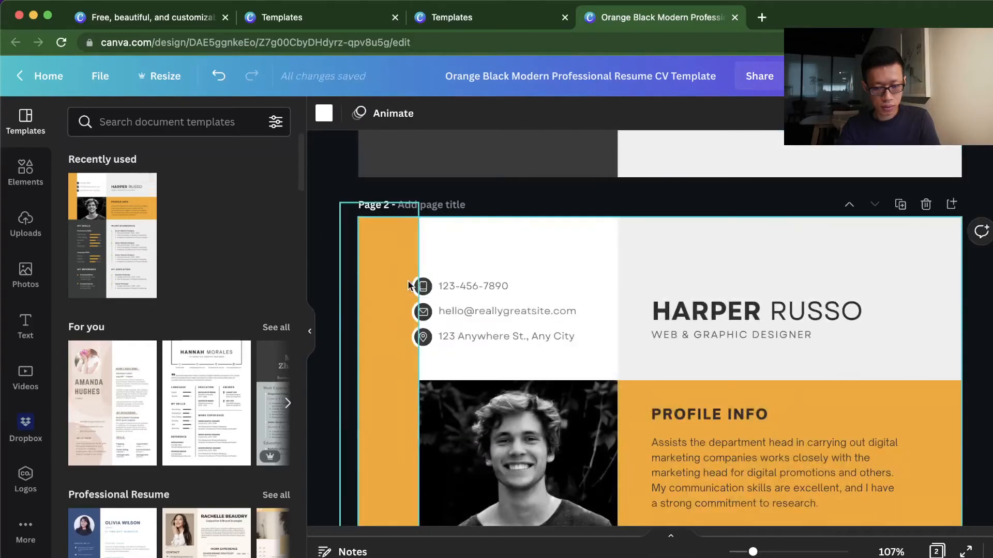
{"action": "scroll", "coordinate": [409, 290], "scroll_direction": "down", "scroll_amount": 8}
{"action": "scroll", "coordinate": [401, 290], "scroll_direction": "up", "scroll_amount": 4}
{"action": "scroll", "coordinate": [422, 293], "scroll_direction": "down", "scroll_amount": 1}
{"action": "scroll", "coordinate": [419, 292], "scroll_direction": "down", "scroll_amount": 3}
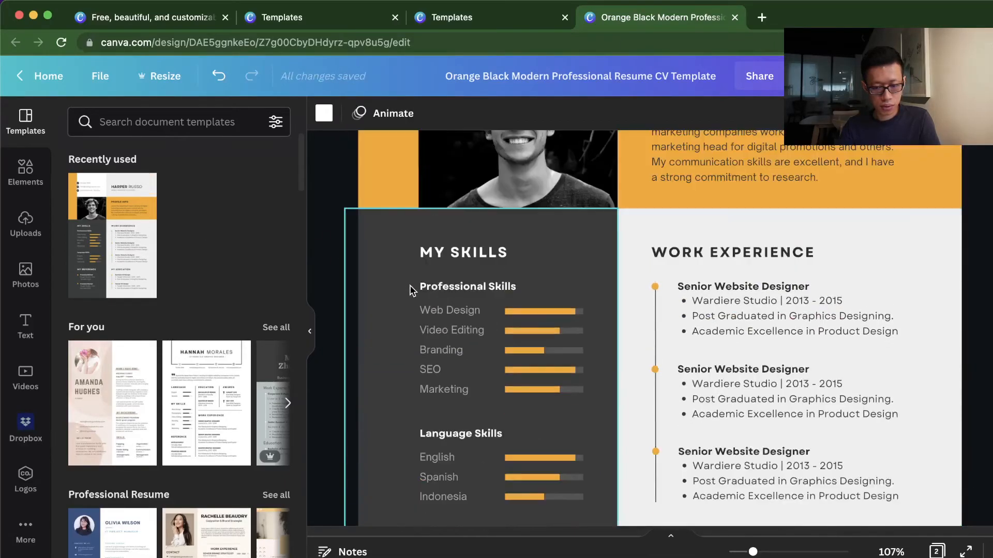
{"action": "scroll", "coordinate": [401, 274], "scroll_direction": "up", "scroll_amount": 5}
{"action": "key", "text": "super+z"}
- Fill the blank page 2 with the recently used orange and black resume template
{"action": "scroll", "coordinate": [387, 302], "scroll_direction": "down", "scroll_amount": 15}
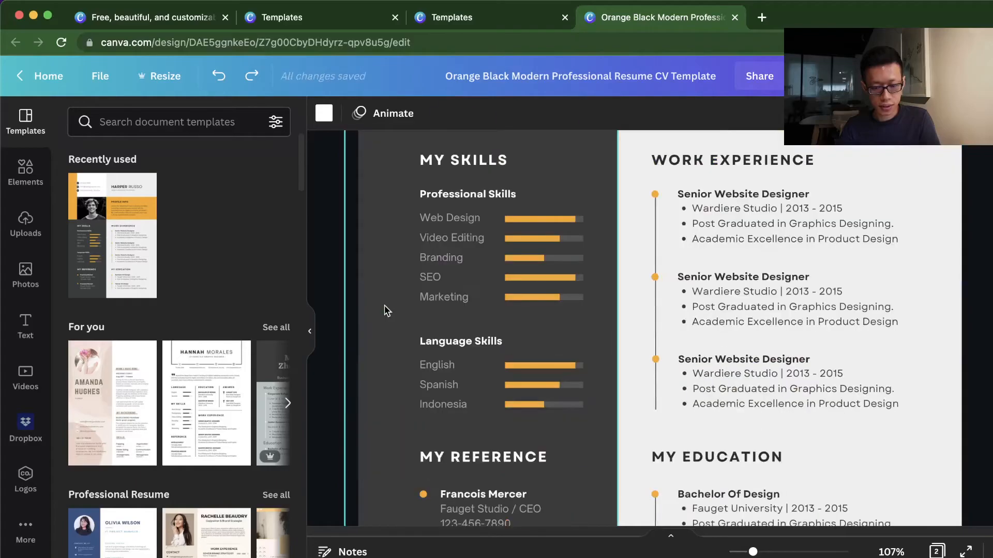
{"action": "left_click", "coordinate": [120, 214]}
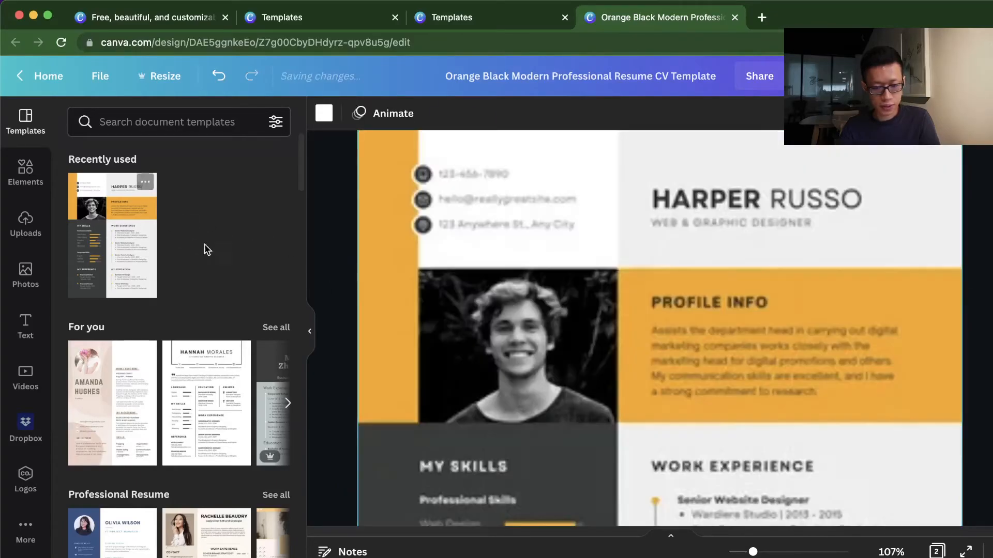
{"action": "scroll", "coordinate": [401, 312], "scroll_direction": "up", "scroll_amount": 3}
- Move the last name in page 1's header closer to the first name, keeping both on one line
{"action": "scroll", "coordinate": [677, 294], "scroll_direction": "up", "scroll_amount": 15}
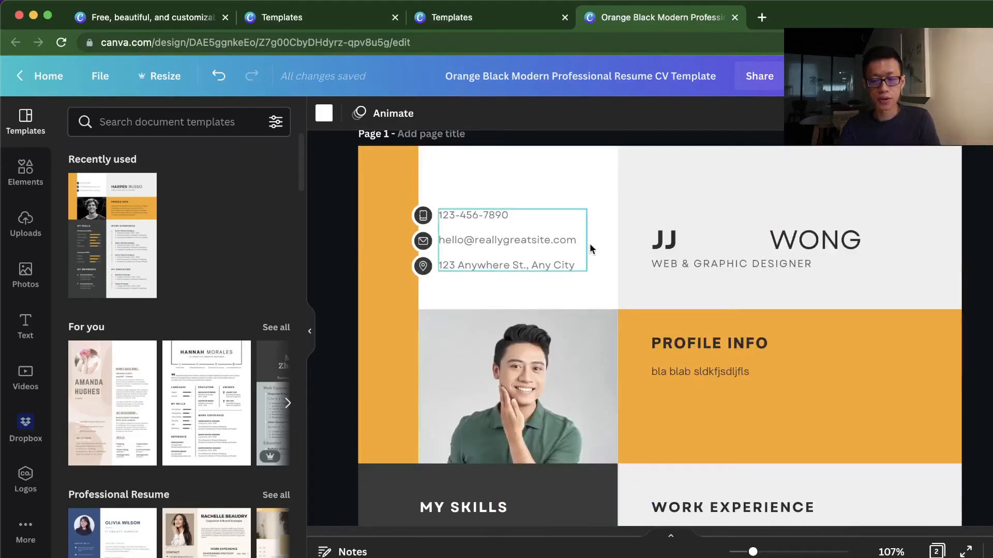
{"action": "left_click", "coordinate": [817, 239]}
{"action": "left_click_drag", "start_coordinate": [817, 239], "coordinate": [729, 259]}
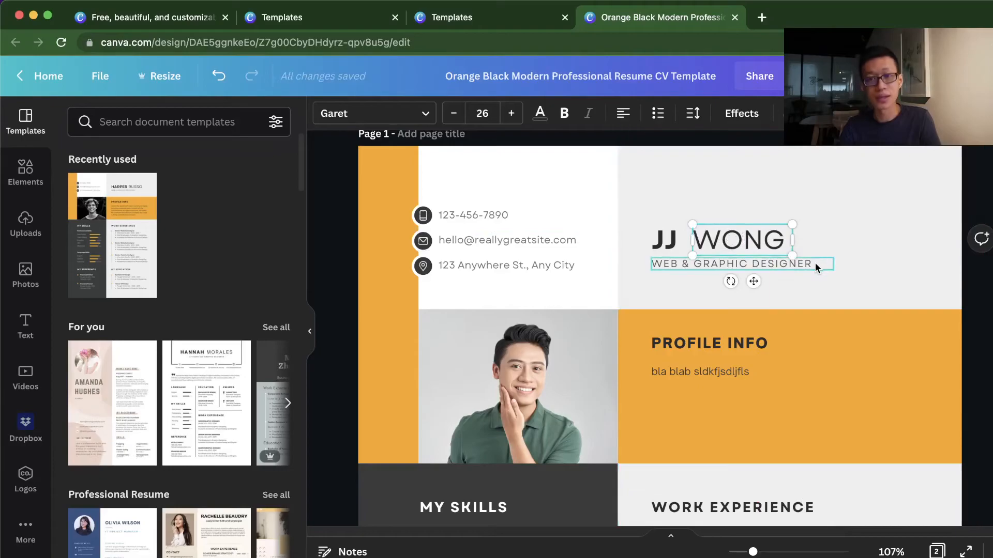
- Look over both resume pages and check the download file types available for the two-page document
{"action": "scroll", "coordinate": [594, 281], "scroll_direction": "down", "scroll_amount": 10}
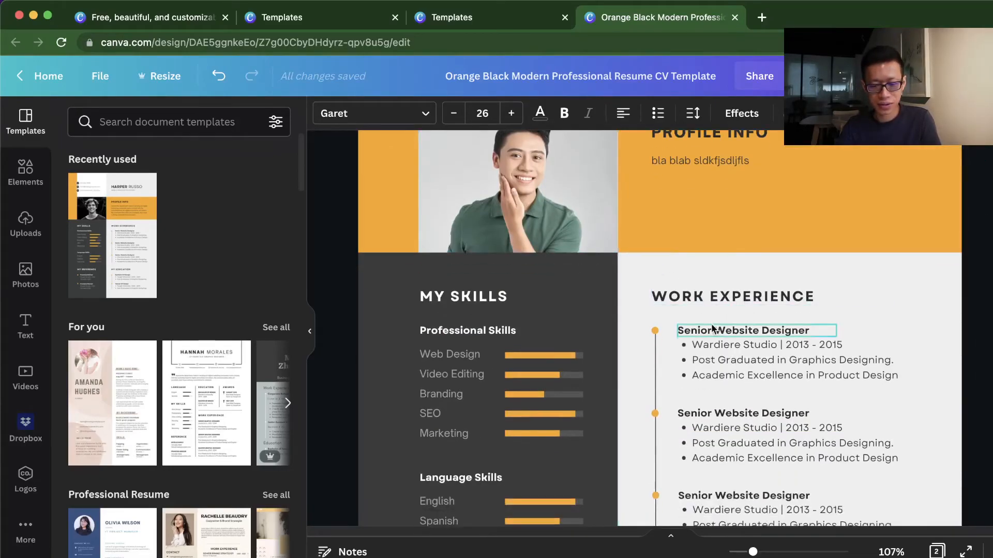
{"action": "scroll", "coordinate": [609, 329], "scroll_direction": "down", "scroll_amount": 15}
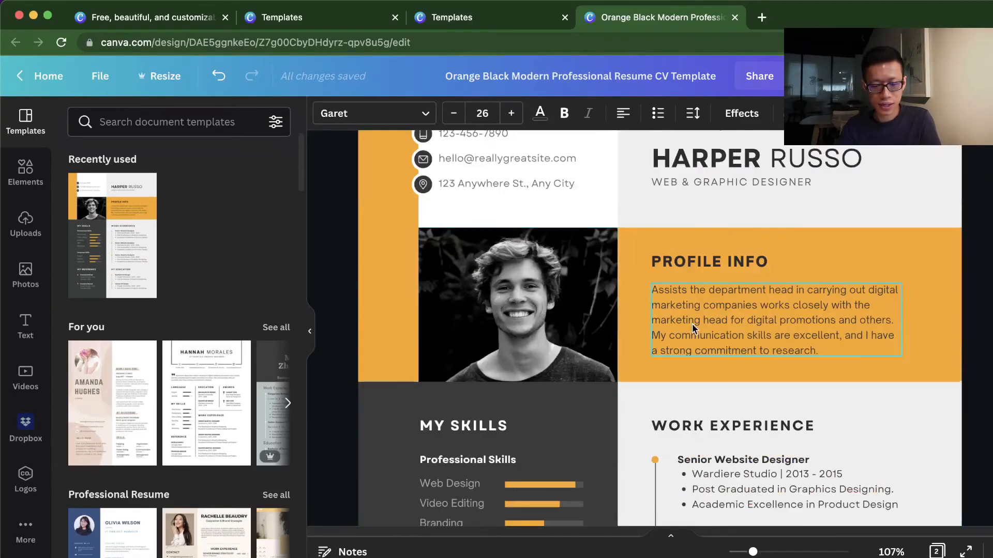
{"action": "left_click", "coordinate": [822, 76]}
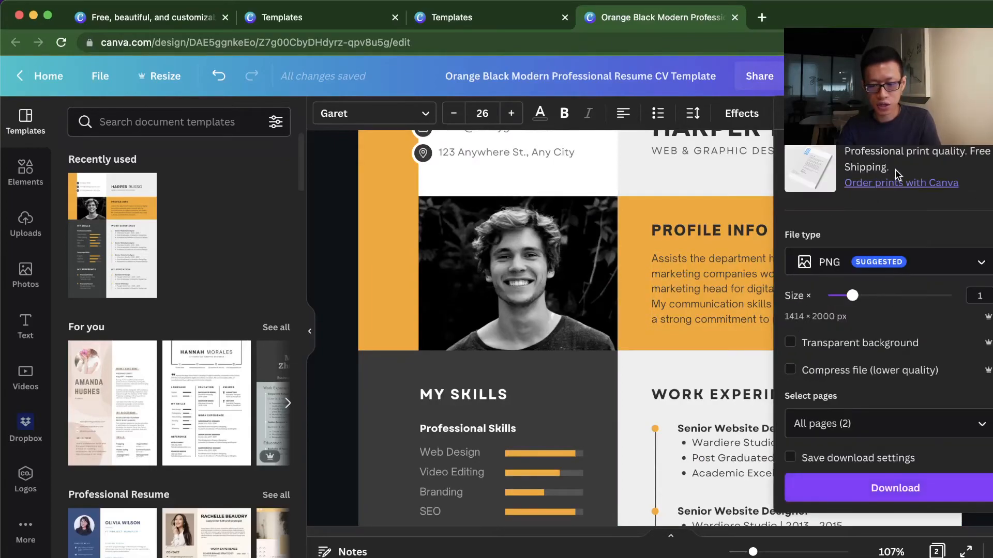
{"action": "left_click", "coordinate": [906, 267]}
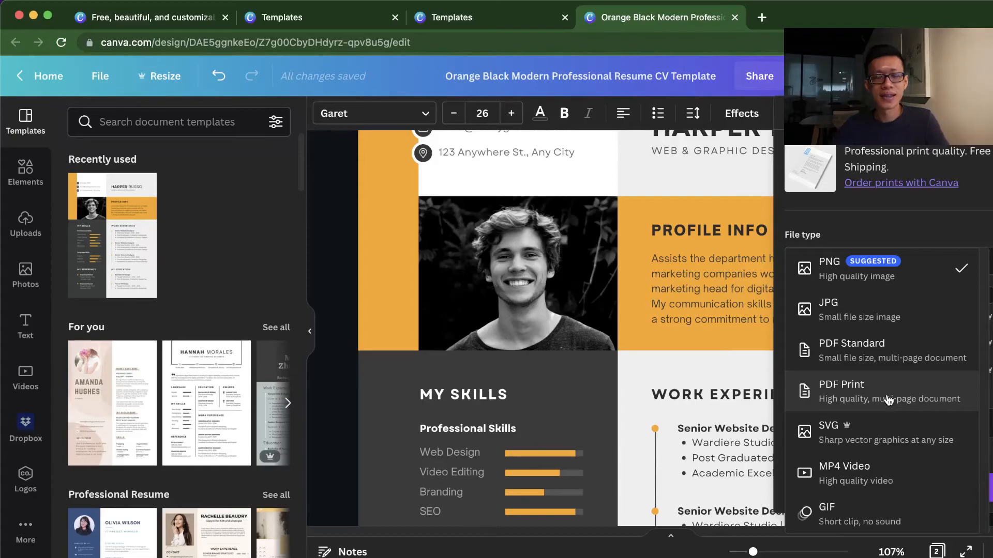
{"action": "left_click", "coordinate": [343, 231]}
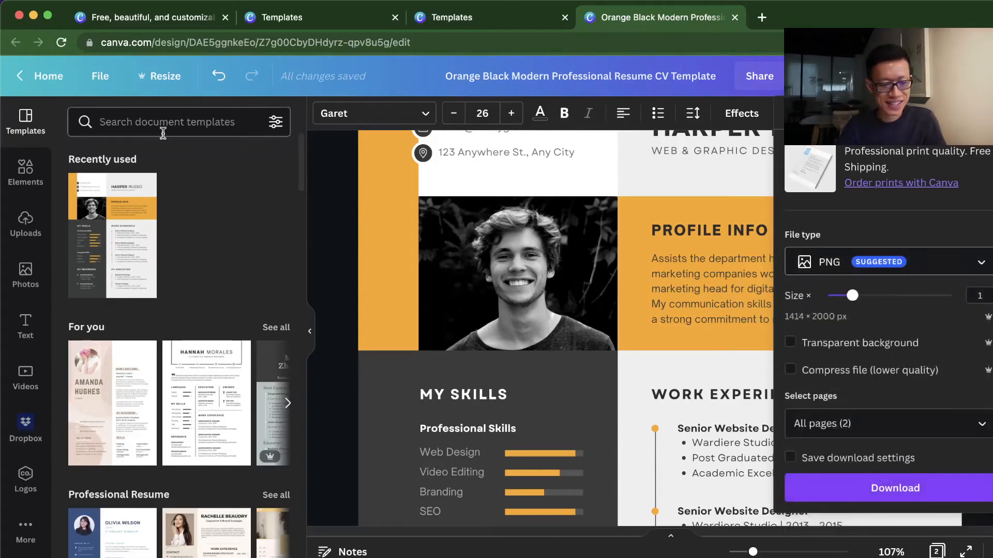
- Leave the resume for the home page and open the Business presentation templates
{"action": "left_click", "coordinate": [48, 76]}
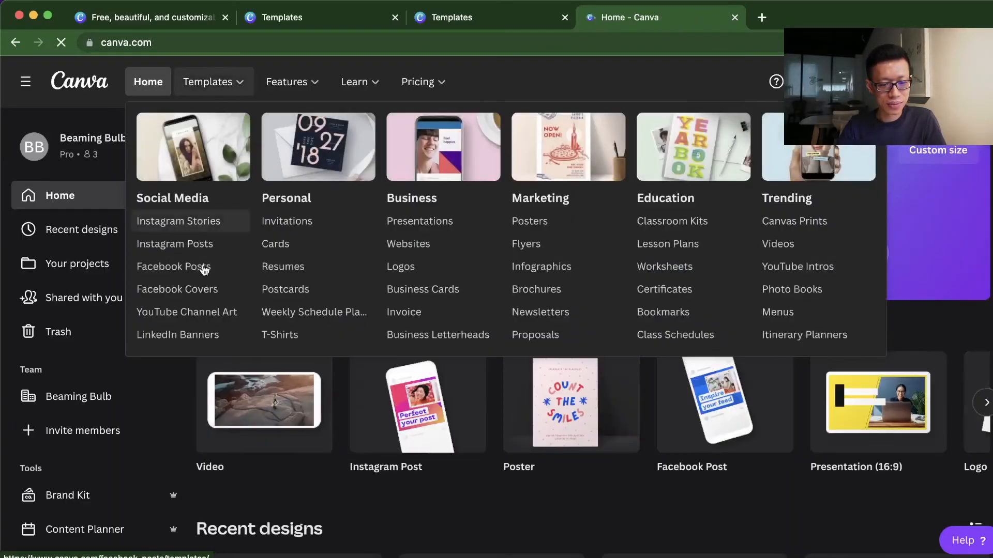
{"action": "left_click", "coordinate": [444, 222]}
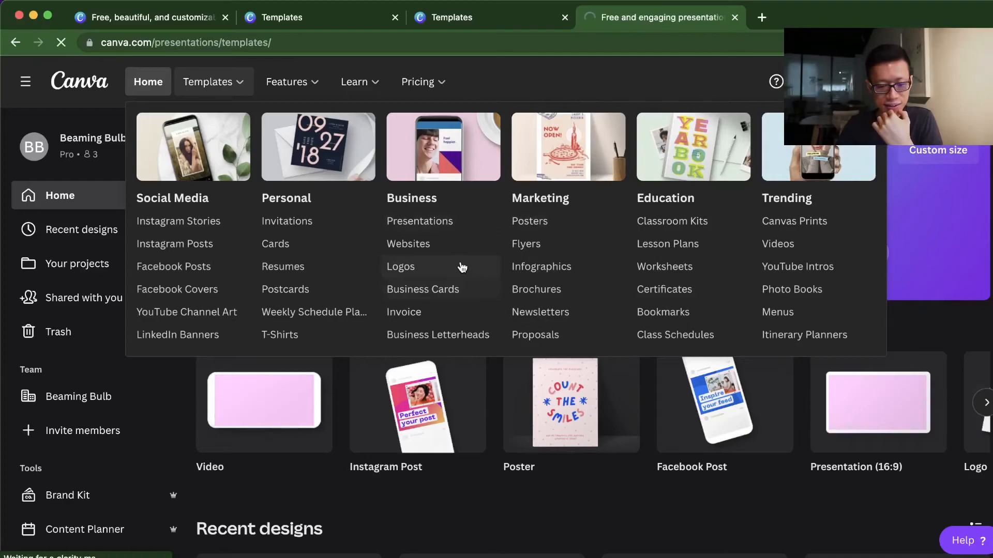
- Find the Simple & Clean White Blue Modern Business Pitch Deck template and start customizing it as a new design
{"action": "scroll", "coordinate": [540, 267], "scroll_direction": "down", "scroll_amount": 7}
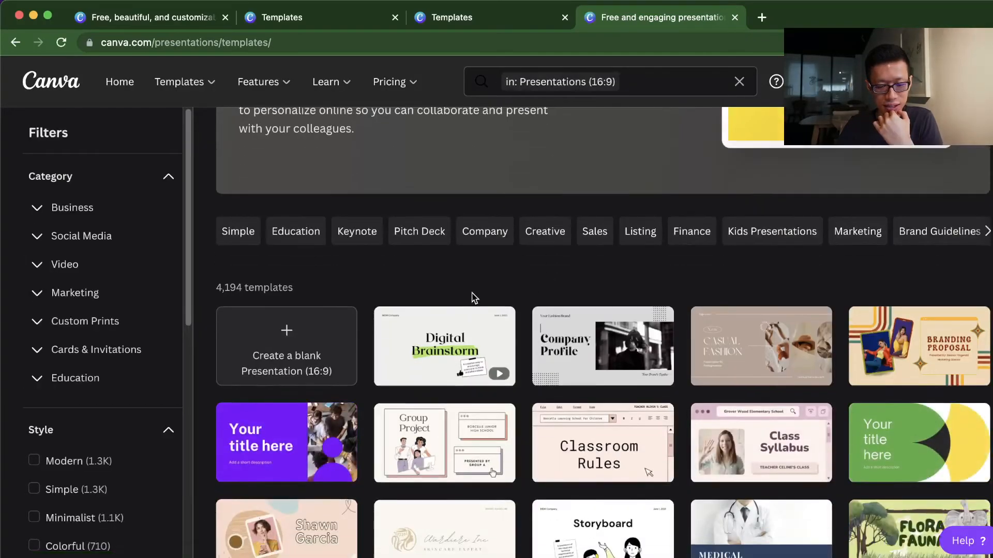
{"action": "scroll", "coordinate": [698, 283], "scroll_direction": "down", "scroll_amount": 2}
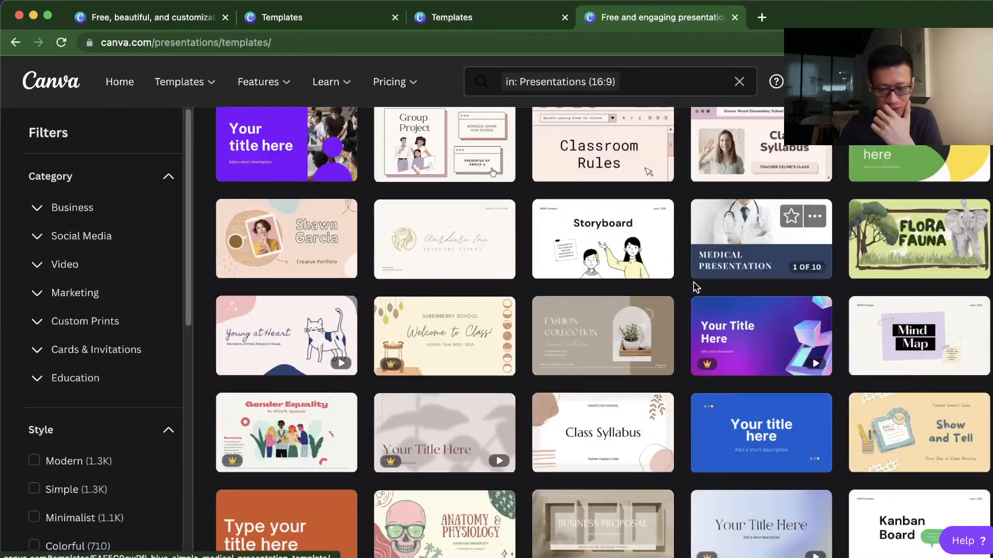
{"action": "scroll", "coordinate": [696, 290], "scroll_direction": "down", "scroll_amount": 4}
{"action": "scroll", "coordinate": [647, 323], "scroll_direction": "down", "scroll_amount": 6}
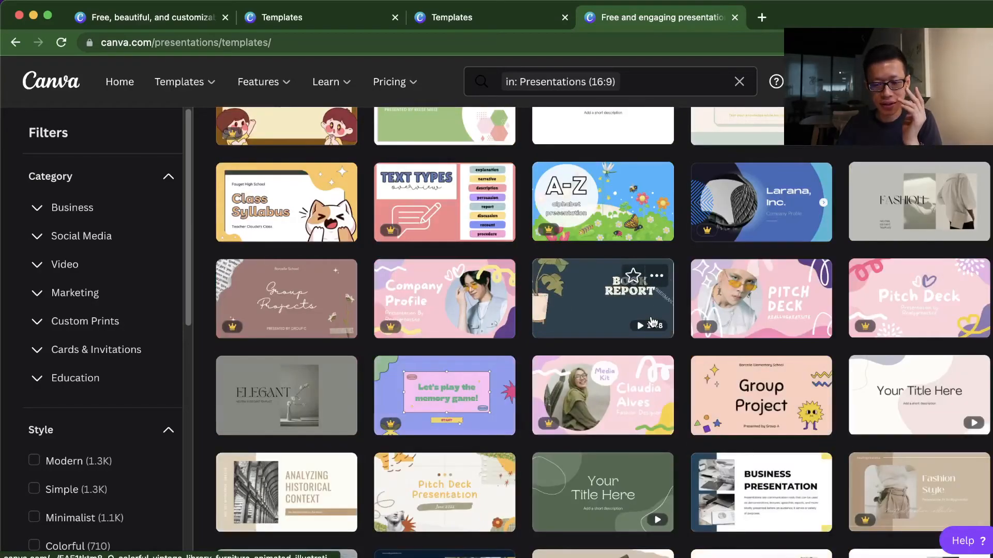
{"action": "scroll", "coordinate": [649, 261], "scroll_direction": "down", "scroll_amount": 2}
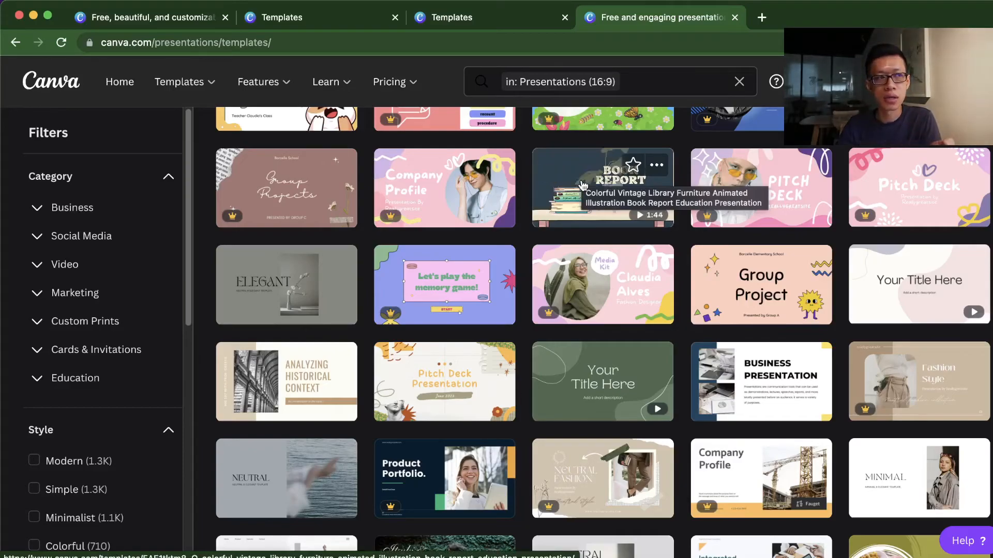
{"action": "scroll", "coordinate": [632, 282], "scroll_direction": "up", "scroll_amount": 6}
{"action": "scroll", "coordinate": [632, 283], "scroll_direction": "down", "scroll_amount": 10}
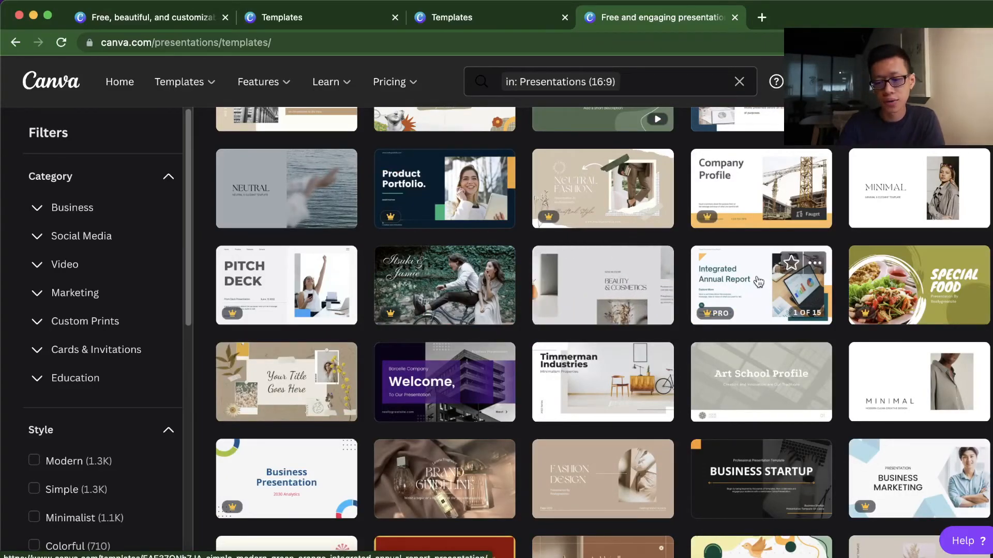
{"action": "scroll", "coordinate": [765, 276], "scroll_direction": "down", "scroll_amount": 1}
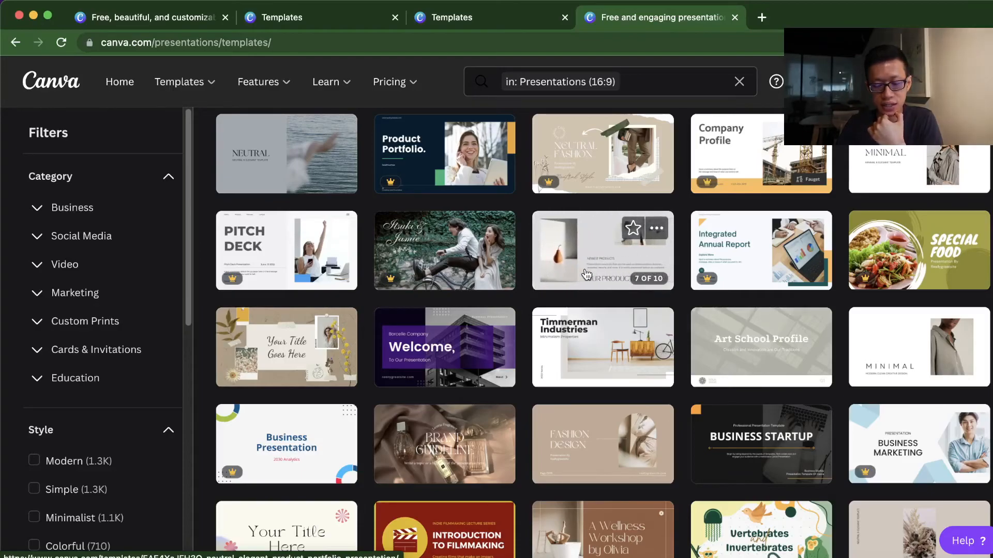
{"action": "scroll", "coordinate": [586, 274], "scroll_direction": "down", "scroll_amount": 2}
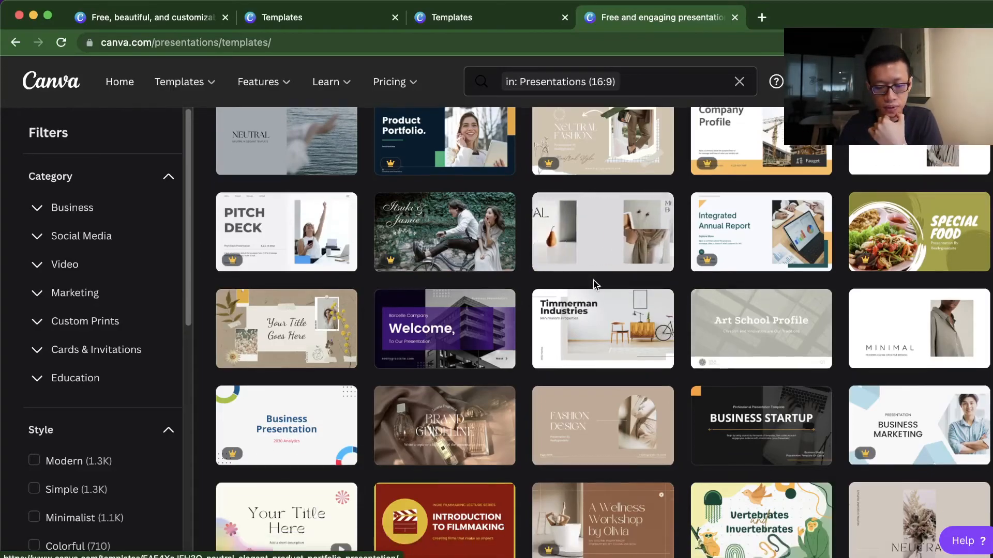
{"action": "left_click", "coordinate": [294, 214]}
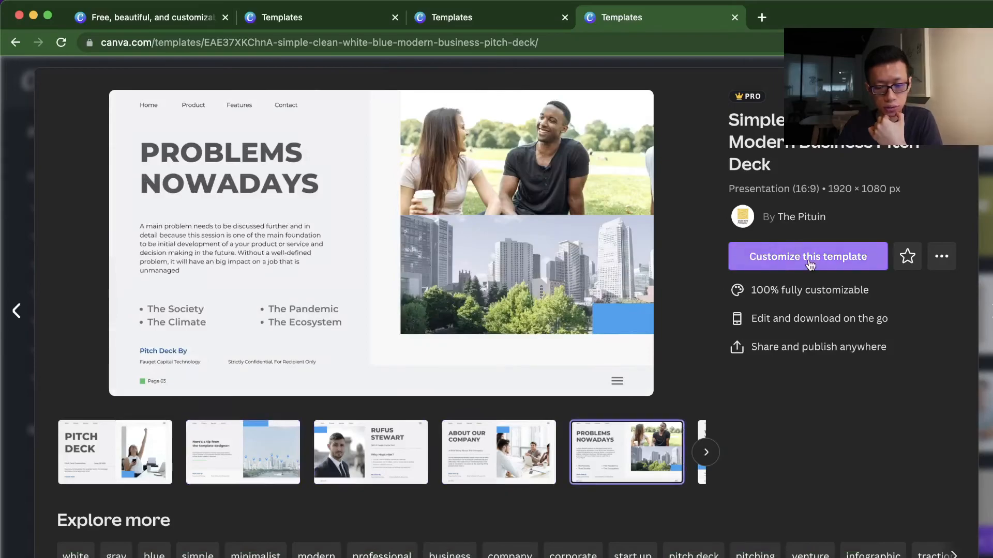
{"action": "left_click", "coordinate": [753, 256]}
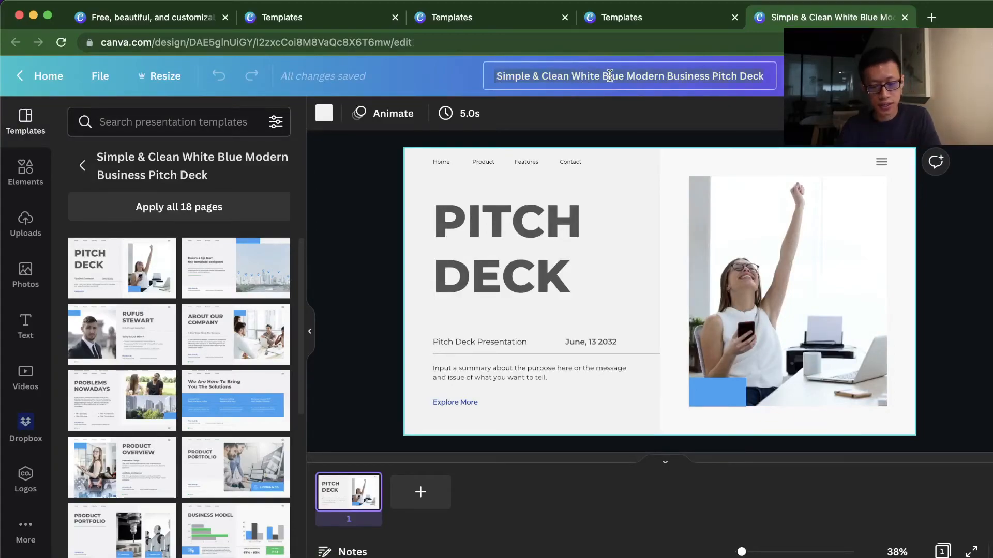
- Rename the presentation as "Pitch You to Use Canva"
{"action": "type", "text": "Pitch You to Use Canva"}
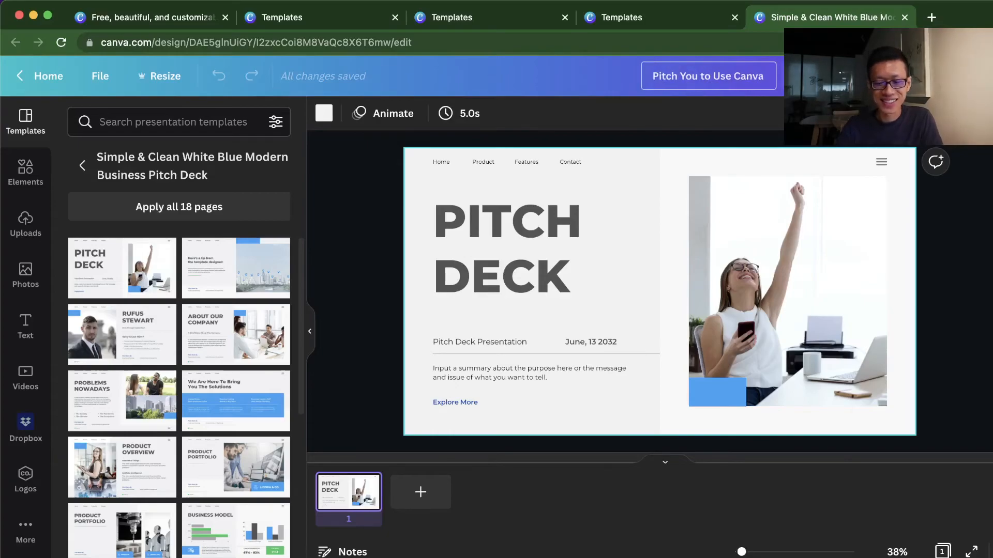
{"action": "left_click", "coordinate": [543, 66]}
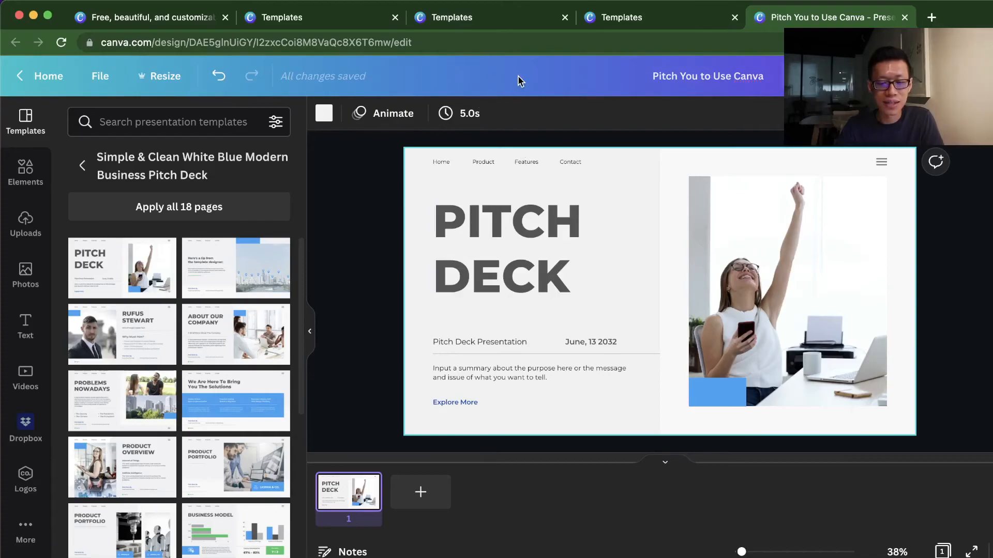
{"action": "left_click", "coordinate": [362, 188]}
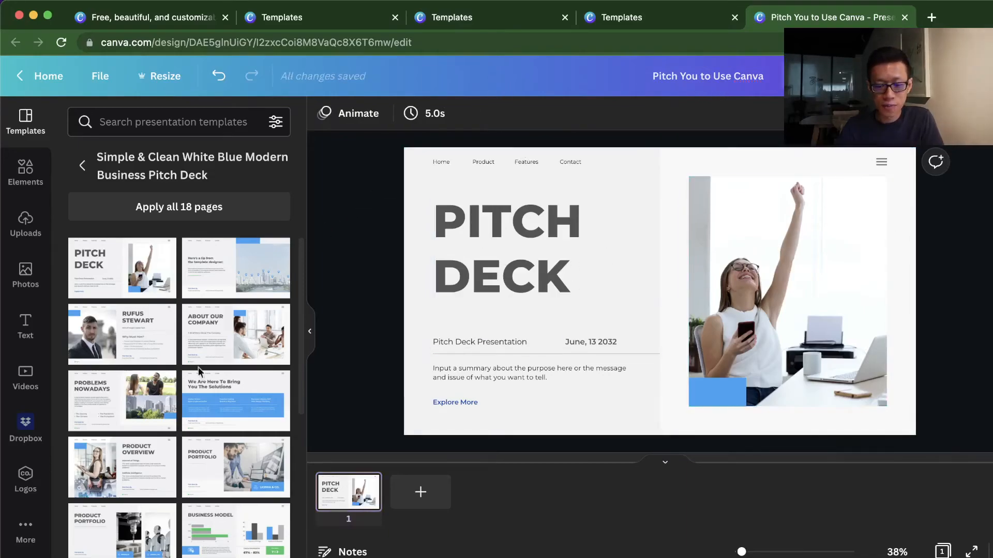
- Add a second slide and try the pitch deck template's CEO profile layout on it
{"action": "left_click", "coordinate": [437, 288]}
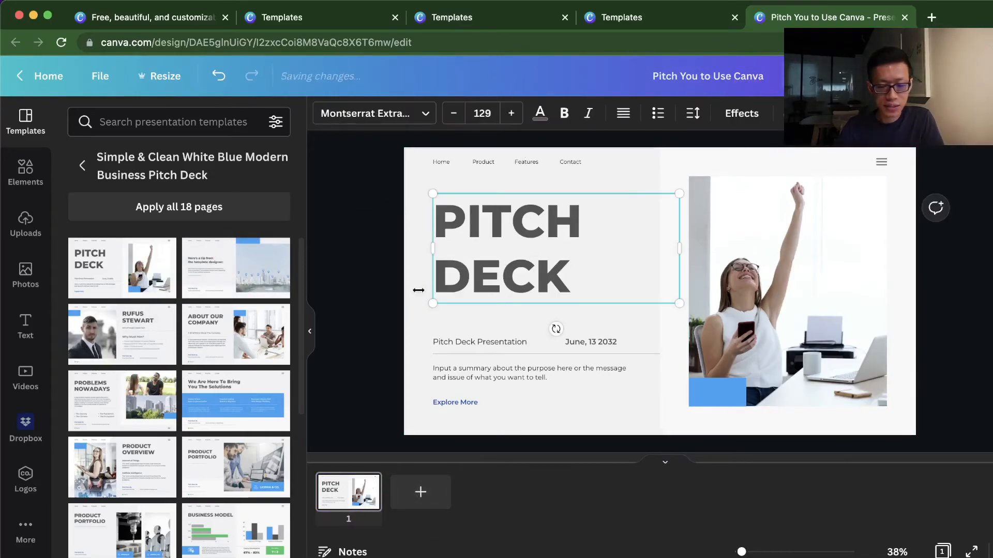
{"action": "left_click", "coordinate": [401, 498]}
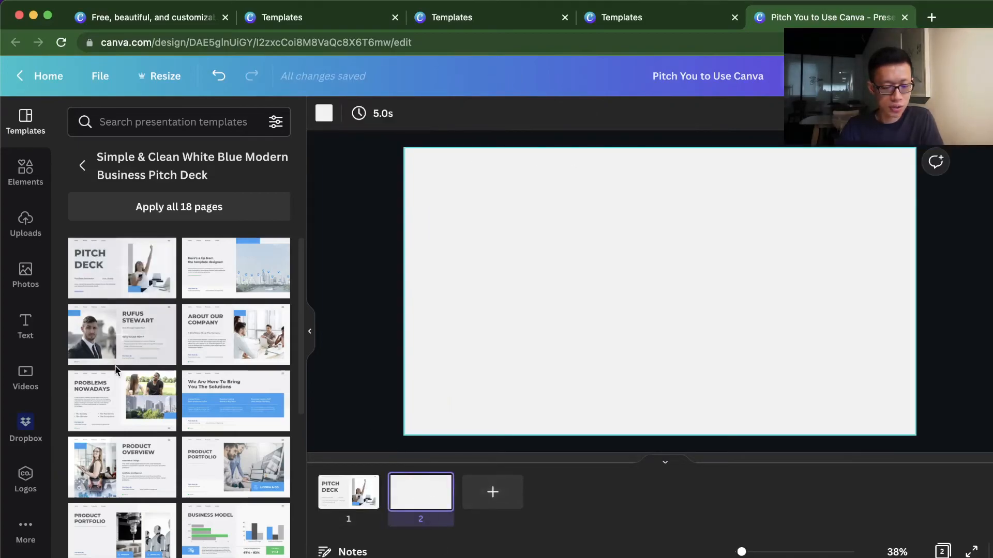
{"action": "left_click", "coordinate": [122, 340]}
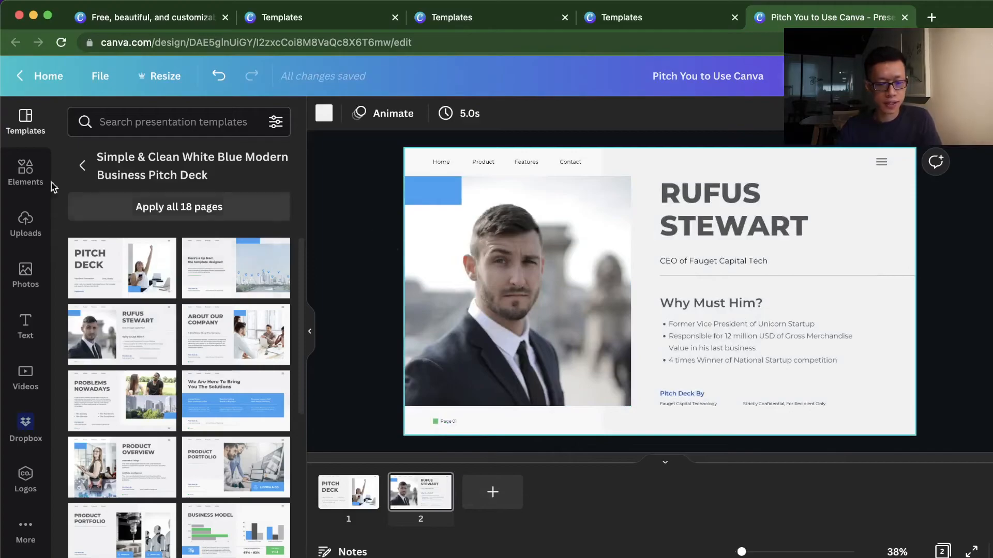
{"action": "left_click", "coordinate": [236, 268]}
- Apply all 18 pages of the pitch deck template to the presentation and look through the slides
{"action": "left_click", "coordinate": [143, 206]}
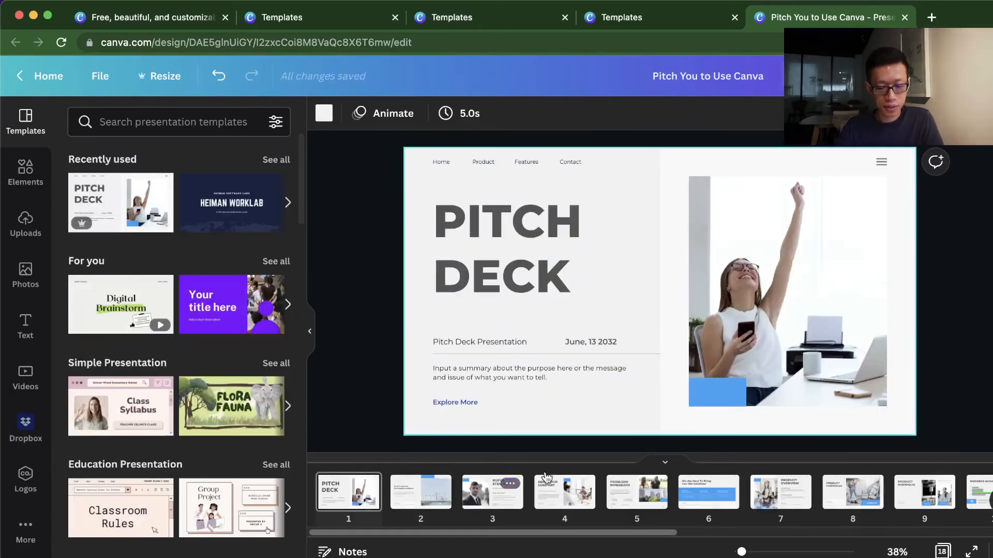
{"action": "scroll", "coordinate": [530, 481], "scroll_direction": "right", "scroll_amount": 10}
{"action": "scroll", "coordinate": [654, 499], "scroll_direction": "left", "scroll_amount": 10}
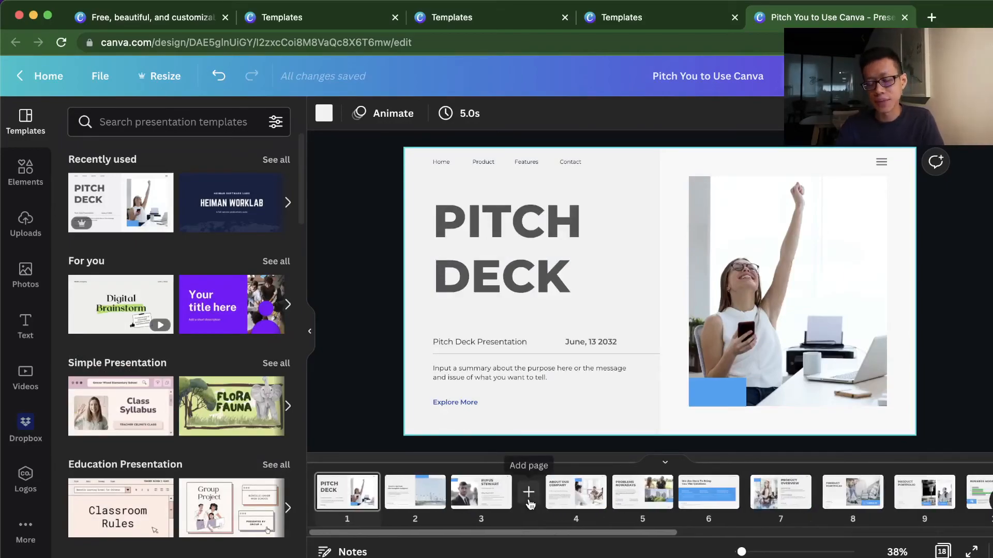
- Replace slide 4 with the quote layout from the Purple White Simple Geometric Presentation template
{"action": "left_click", "coordinate": [563, 494]}
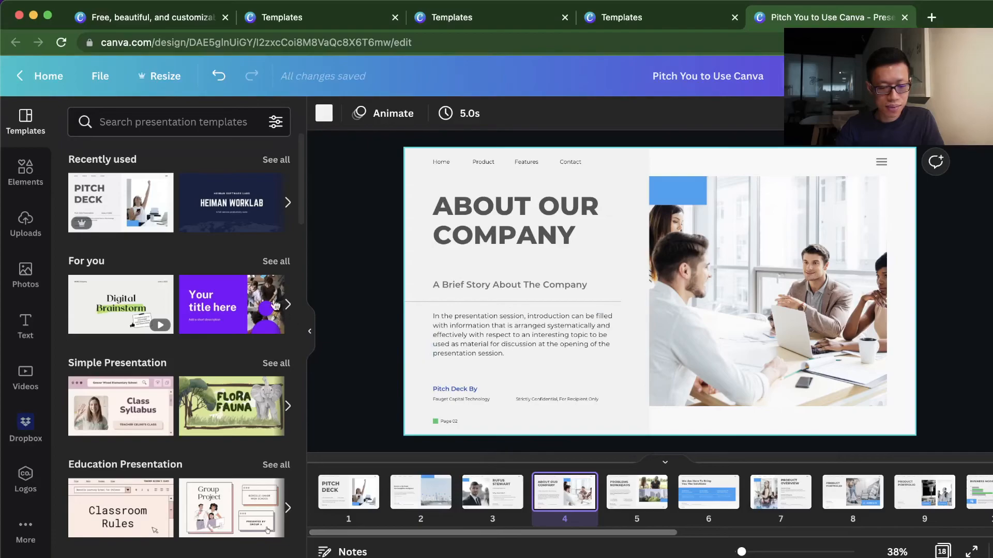
{"action": "left_click", "coordinate": [222, 300]}
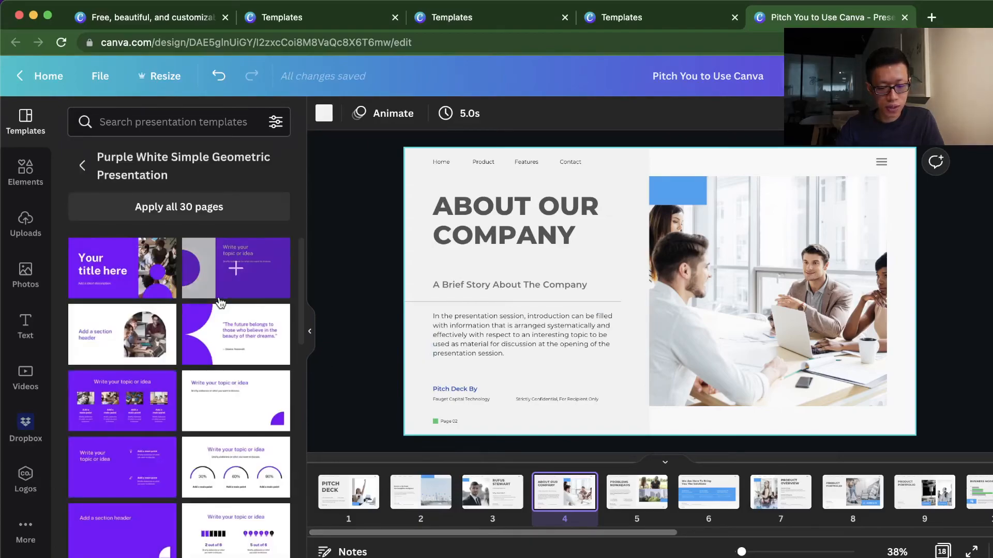
{"action": "left_click", "coordinate": [239, 337]}
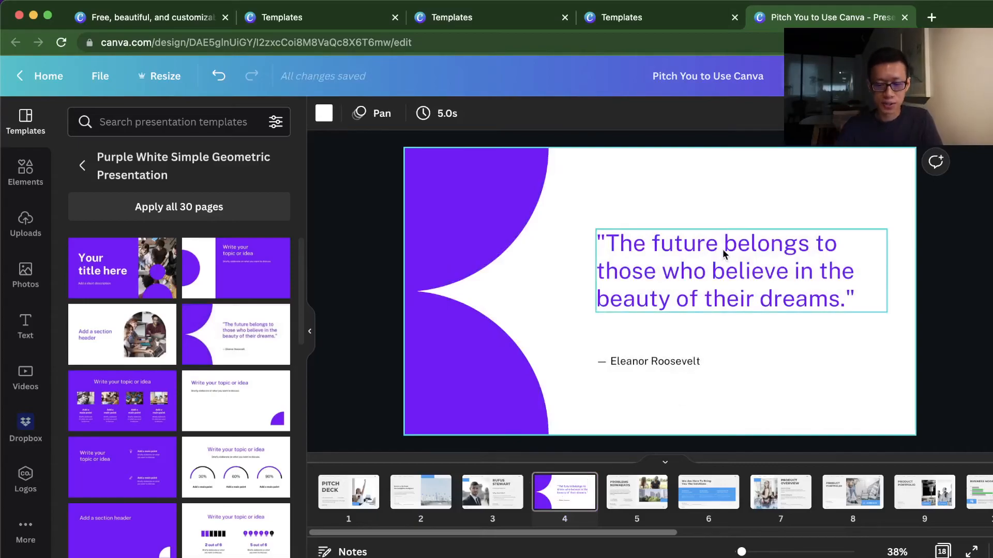
- Replace the quote on slide 4 with "Canva is easy use!" and its attribution with the presenter's name after a dash
{"action": "double_click", "coordinate": [723, 273]}
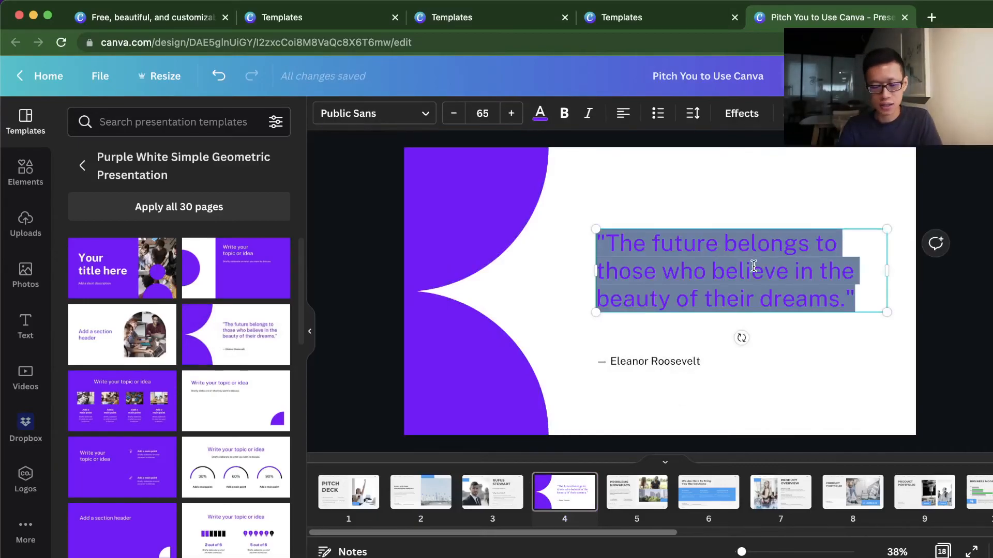
{"action": "type", "text": "Canva is easy use!"}
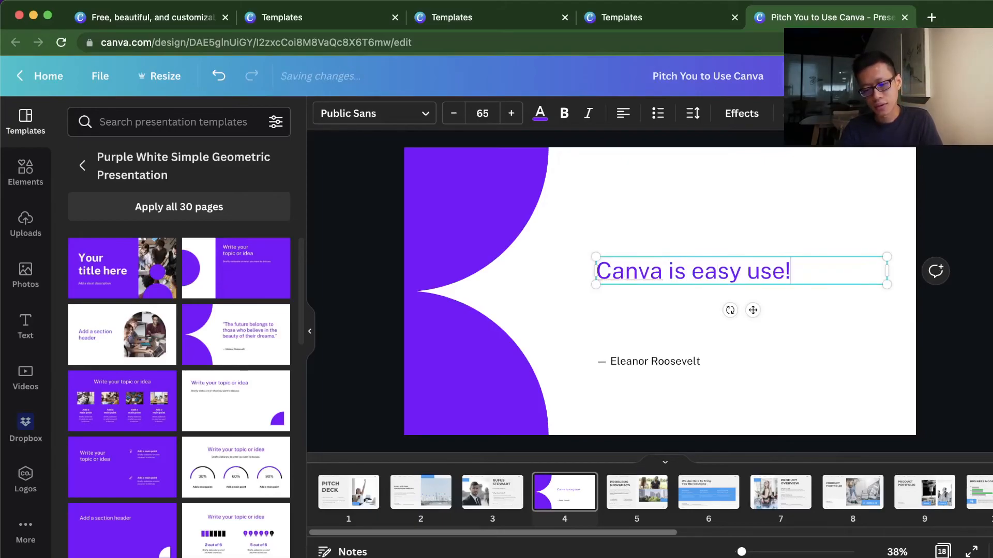
{"action": "double_click", "coordinate": [674, 358]}
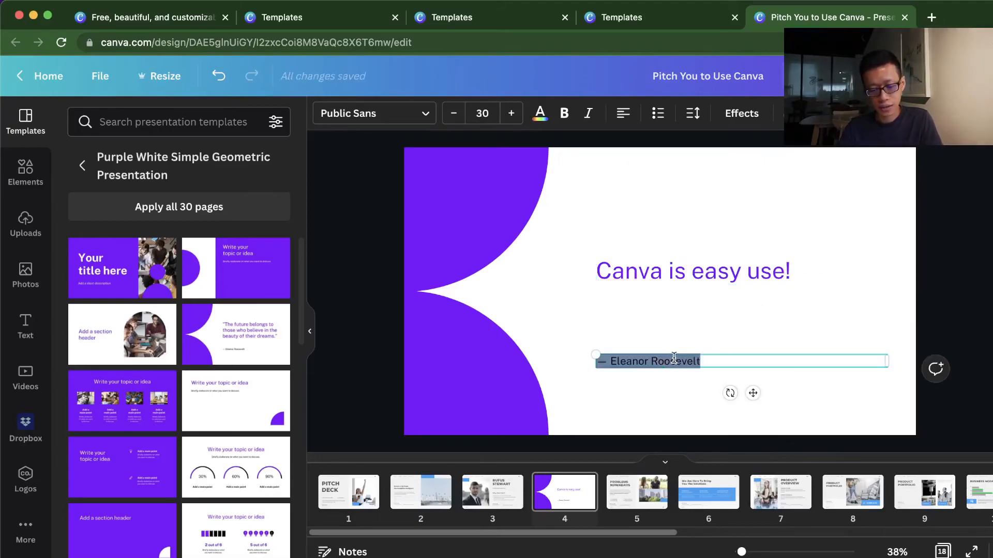
{"action": "key", "text": "BackSpace"}
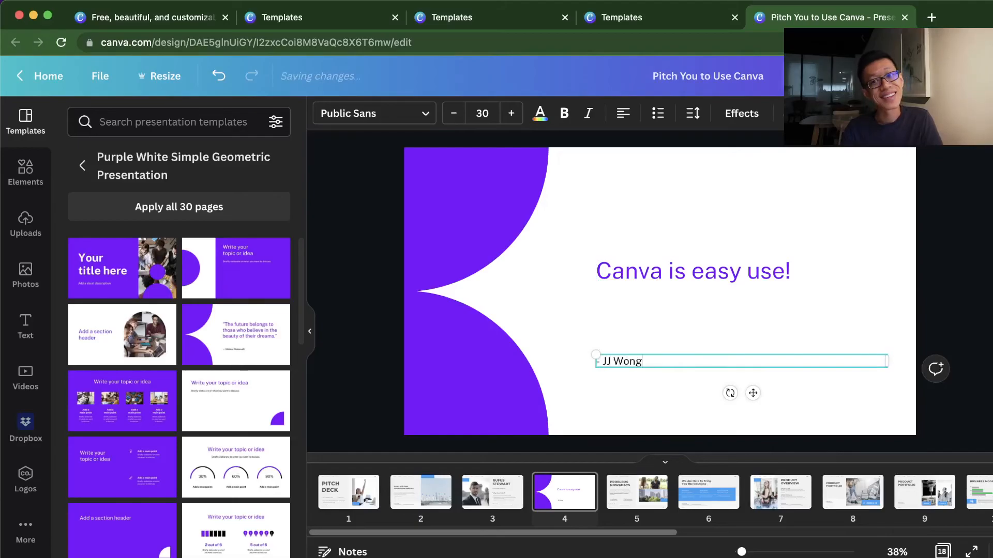
{"action": "left_click", "coordinate": [410, 304]}
{"action": "left_click", "coordinate": [496, 215]}
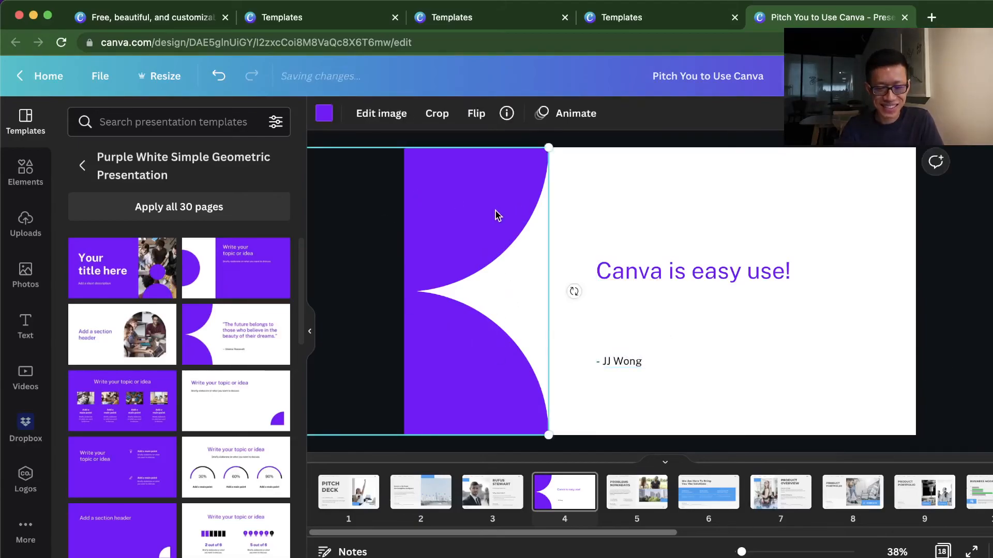
{"action": "left_click", "coordinate": [614, 506]}
{"action": "scroll", "coordinate": [799, 517], "scroll_direction": "right", "scroll_amount": 10}
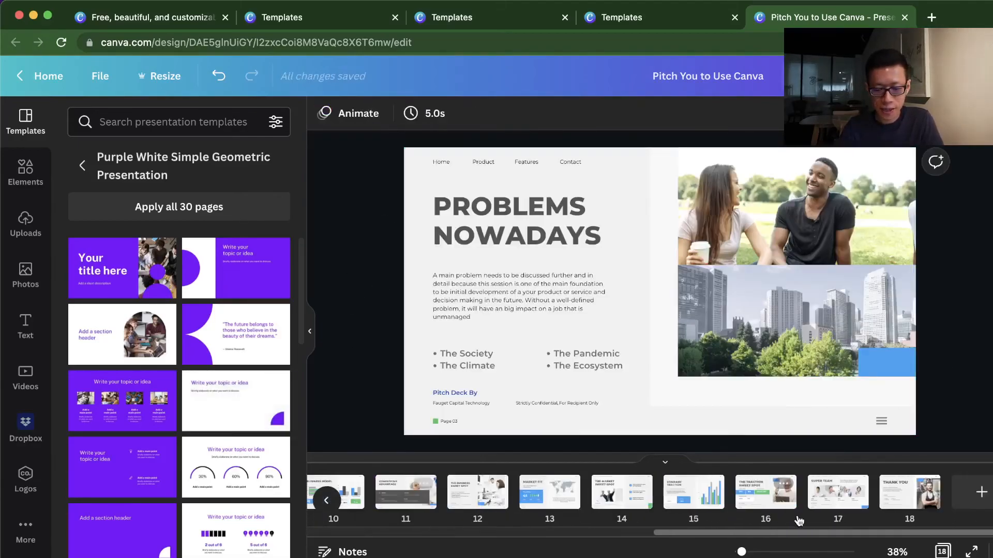
{"action": "scroll", "coordinate": [899, 500], "scroll_direction": "left", "scroll_amount": 10}
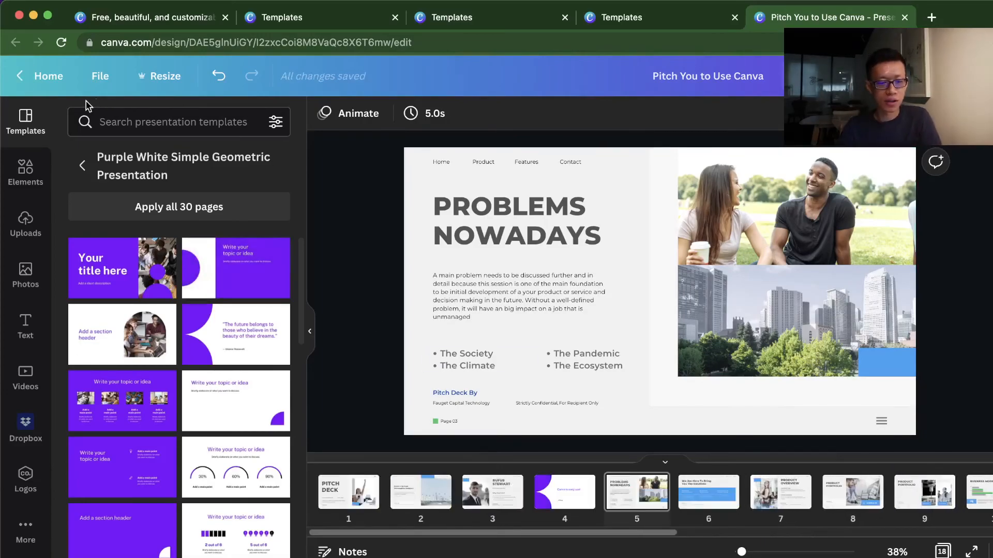
- Leave the presentation for the home page, open the Instagram Posts templates and search the templates for "product"
{"action": "left_click", "coordinate": [50, 78]}
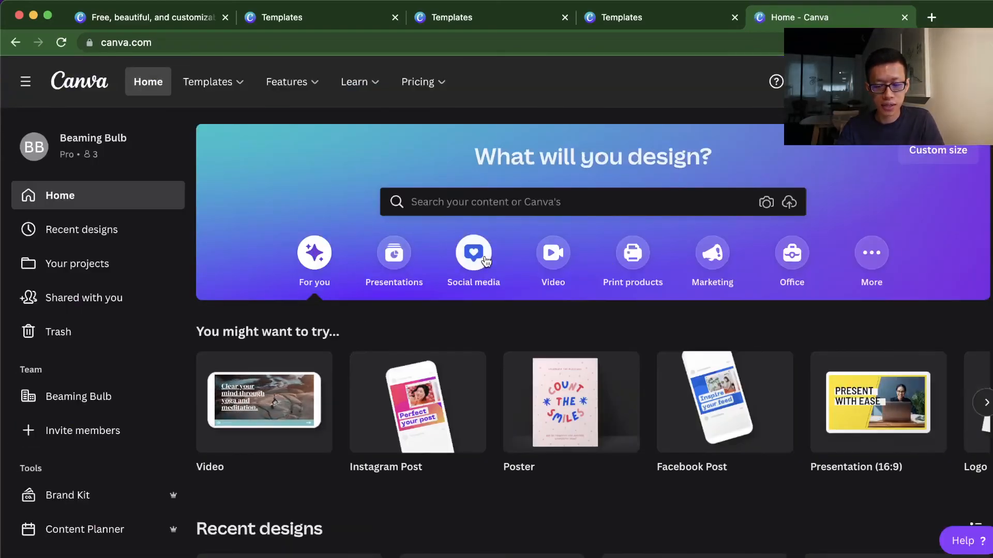
{"action": "mouse_move", "coordinate": [218, 80]}
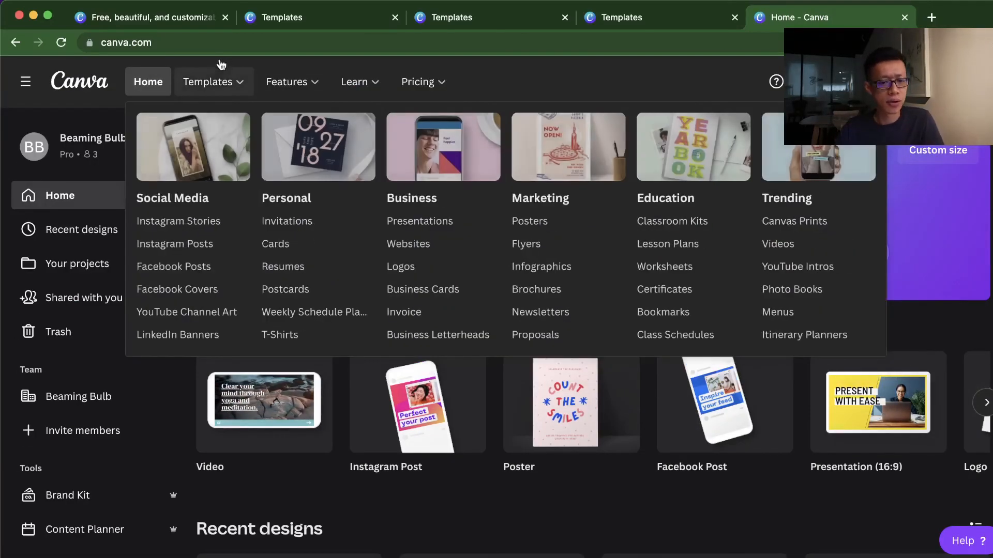
{"action": "left_click", "coordinate": [179, 245]}
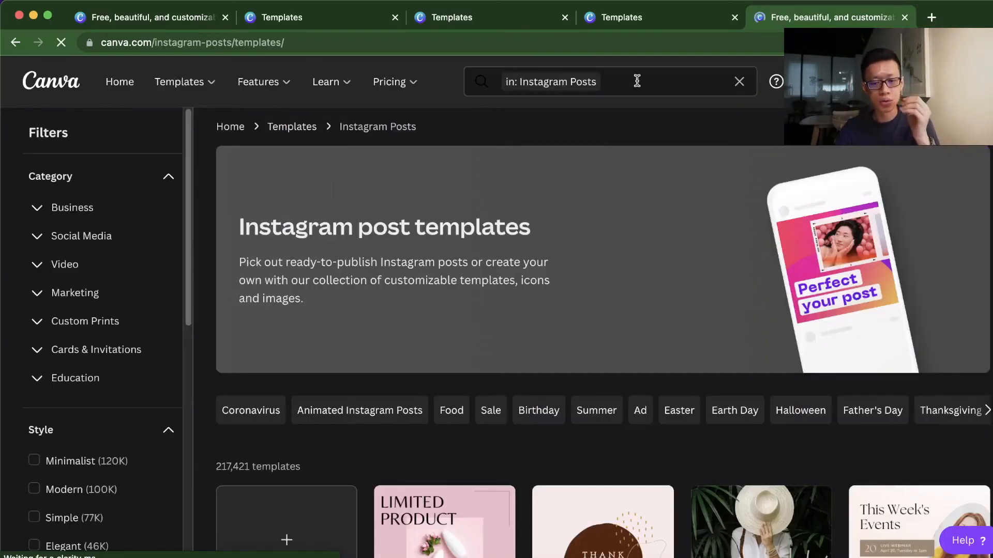
{"action": "left_click", "coordinate": [635, 81]}
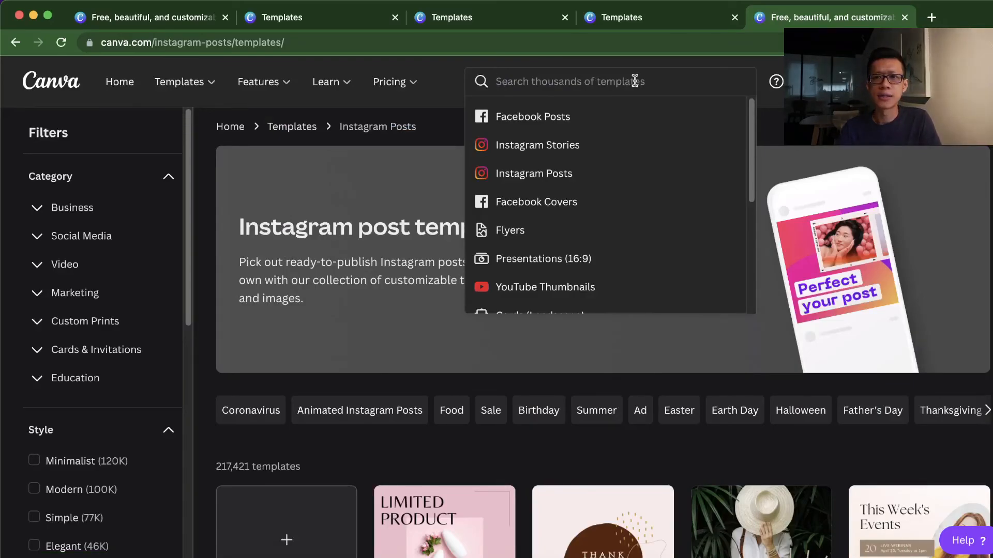
{"action": "type", "text": "product"}
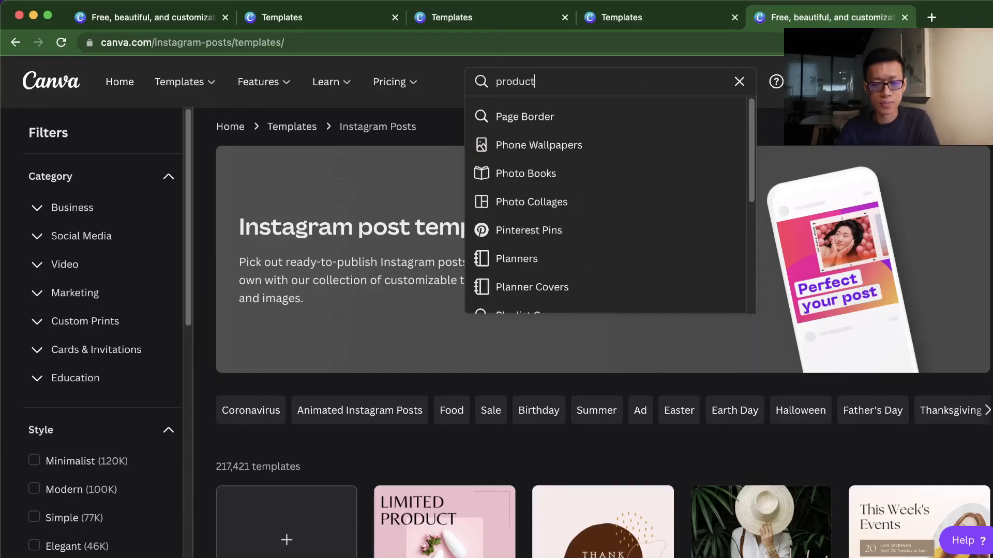
{"action": "key", "text": "Return"}
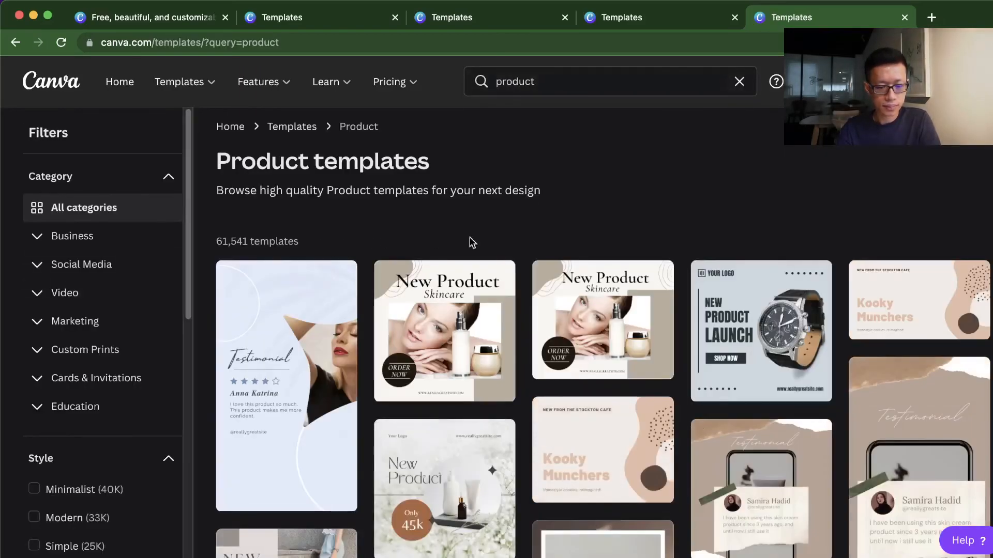
- Browse the product template results to examine the range of designs on offer
{"action": "scroll", "coordinate": [544, 250], "scroll_direction": "down", "scroll_amount": 1}
{"action": "scroll", "coordinate": [543, 250], "scroll_direction": "down", "scroll_amount": 1}
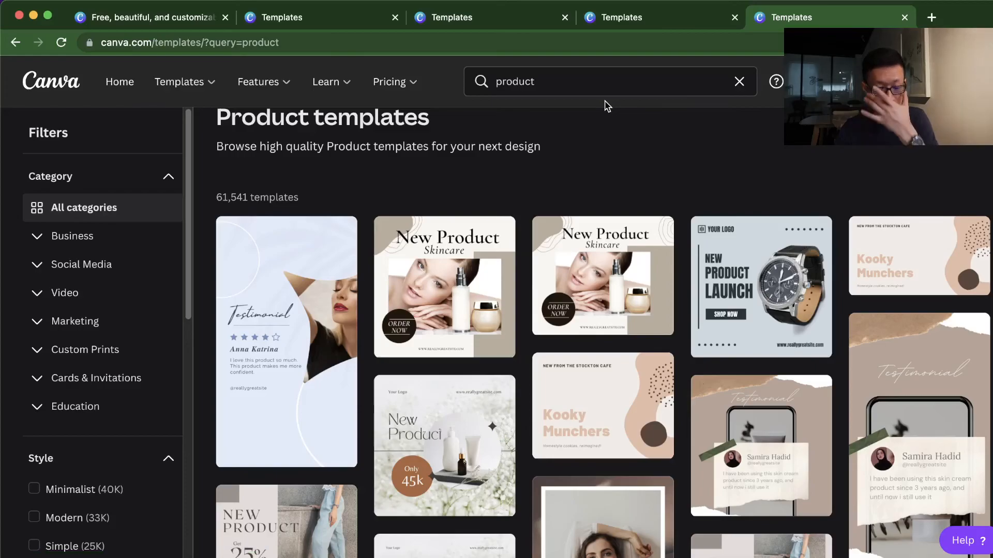
{"action": "scroll", "coordinate": [674, 190], "scroll_direction": "down", "scroll_amount": 1}
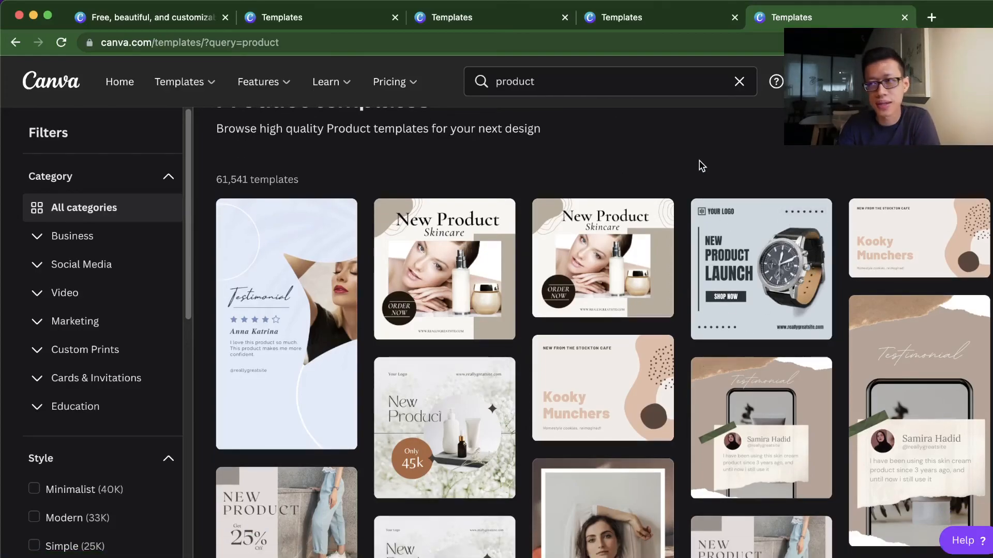
{"action": "left_click", "coordinate": [603, 82]}
{"action": "left_click", "coordinate": [825, 163]}
{"action": "scroll", "coordinate": [734, 216], "scroll_direction": "down", "scroll_amount": 1}
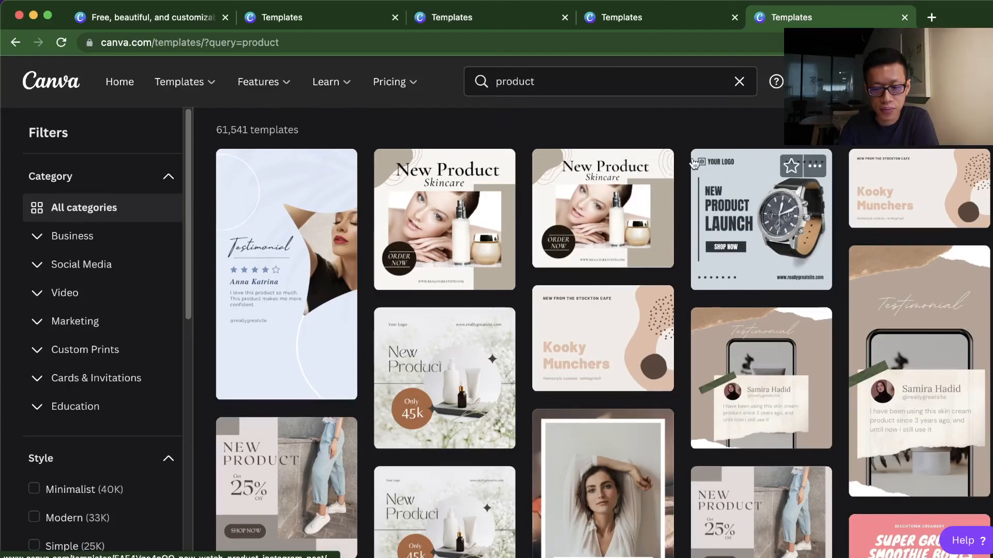
{"action": "scroll", "coordinate": [699, 159], "scroll_direction": "down", "scroll_amount": 8}
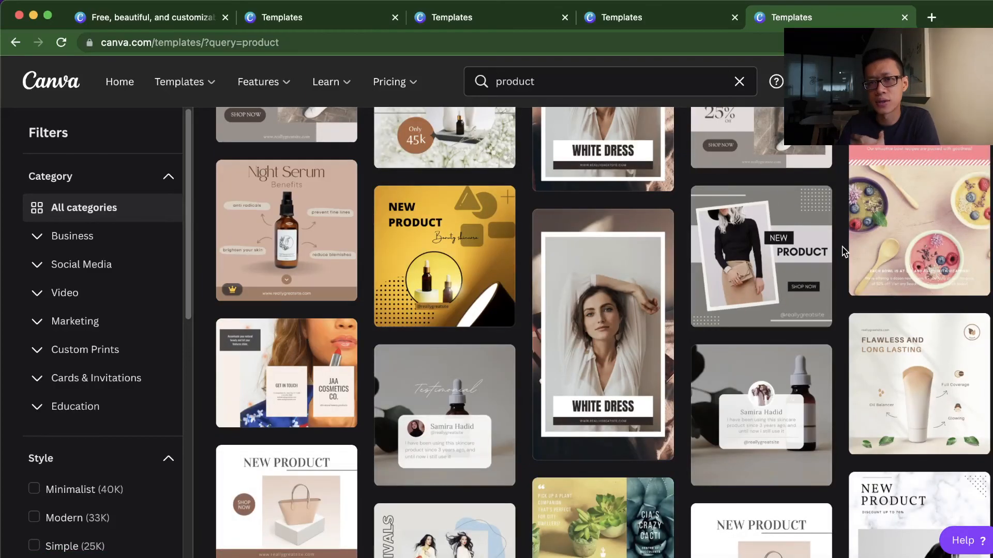
{"action": "scroll", "coordinate": [290, 243], "scroll_direction": "down", "scroll_amount": 7}
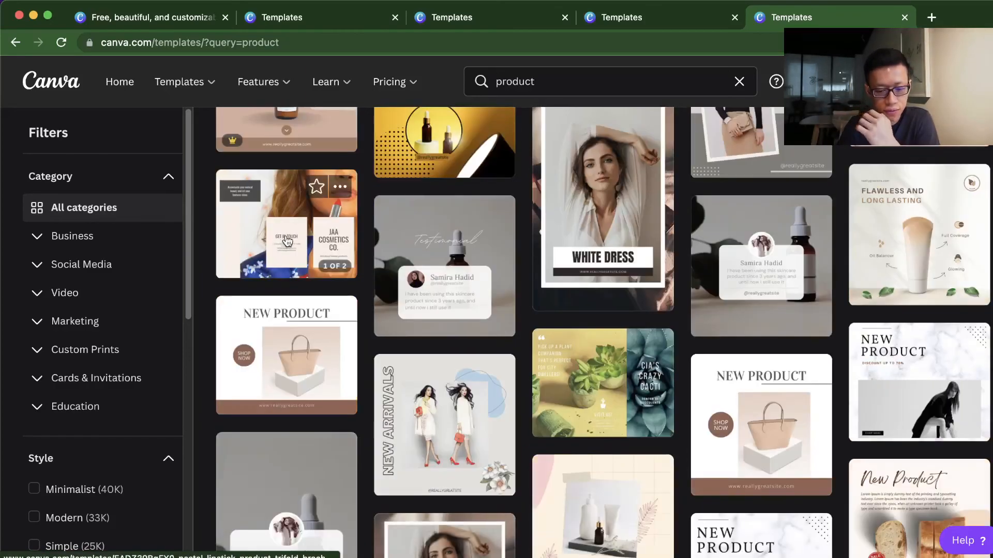
{"action": "scroll", "coordinate": [290, 243], "scroll_direction": "down", "scroll_amount": 2}
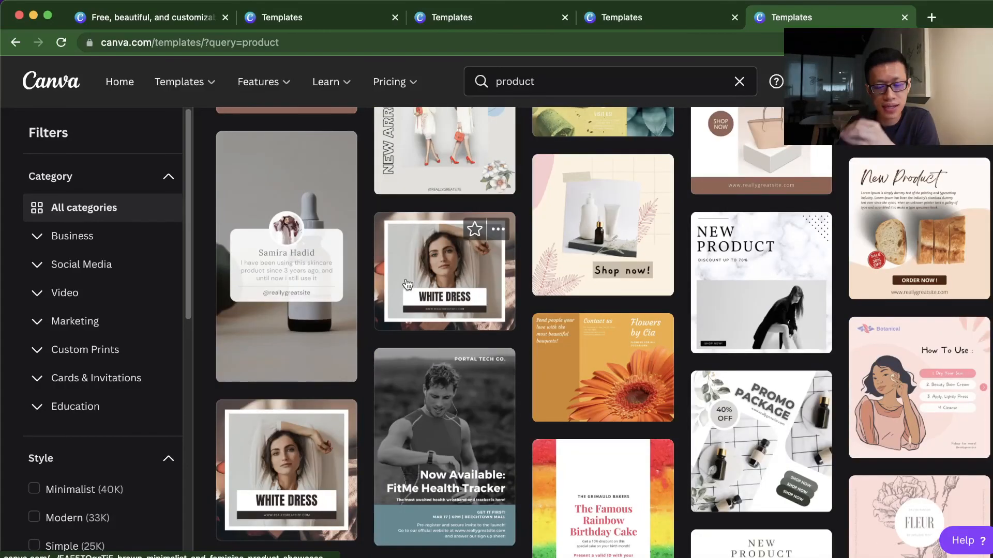
{"action": "scroll", "coordinate": [406, 284], "scroll_direction": "down", "scroll_amount": 1}
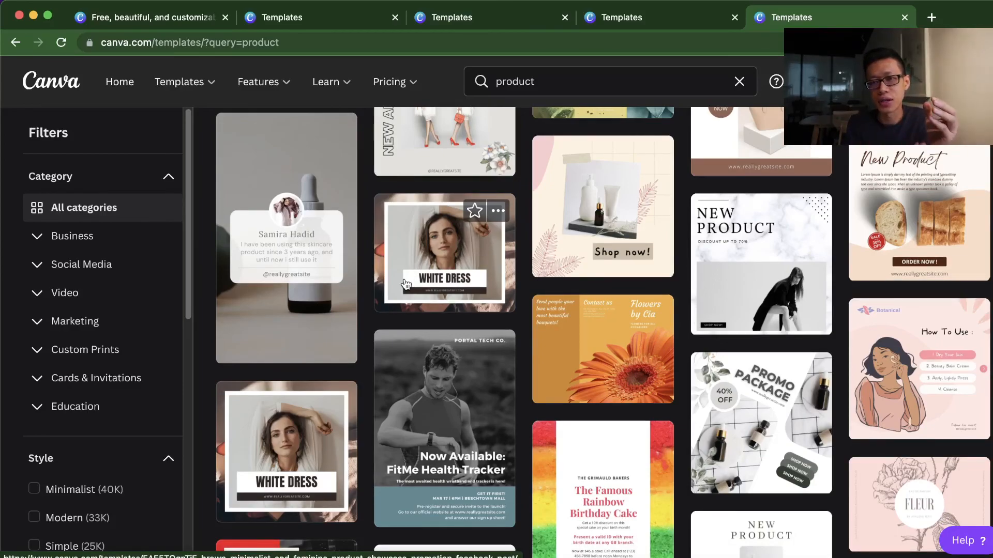
{"action": "scroll", "coordinate": [406, 283], "scroll_direction": "up", "scroll_amount": 10}
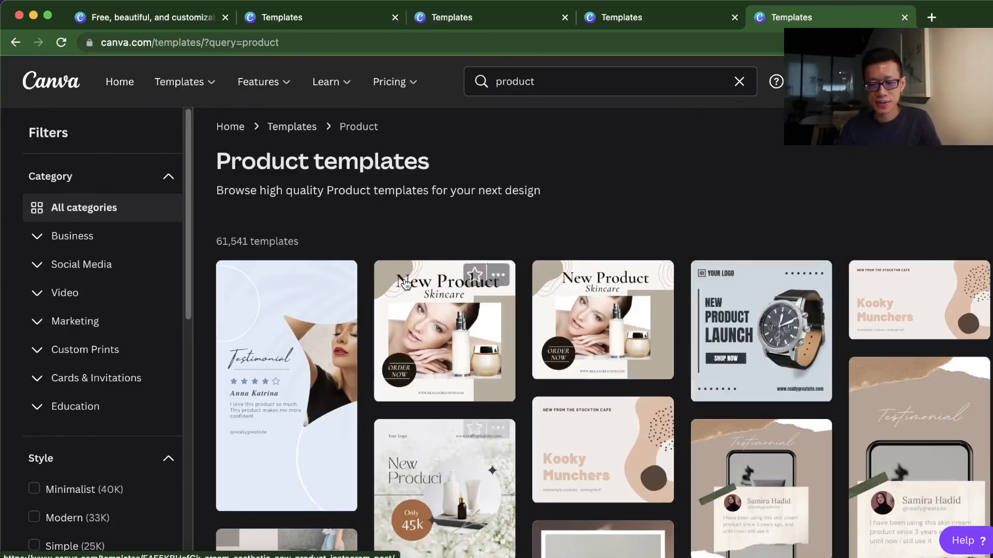
{"action": "mouse_move", "coordinate": [318, 95]}
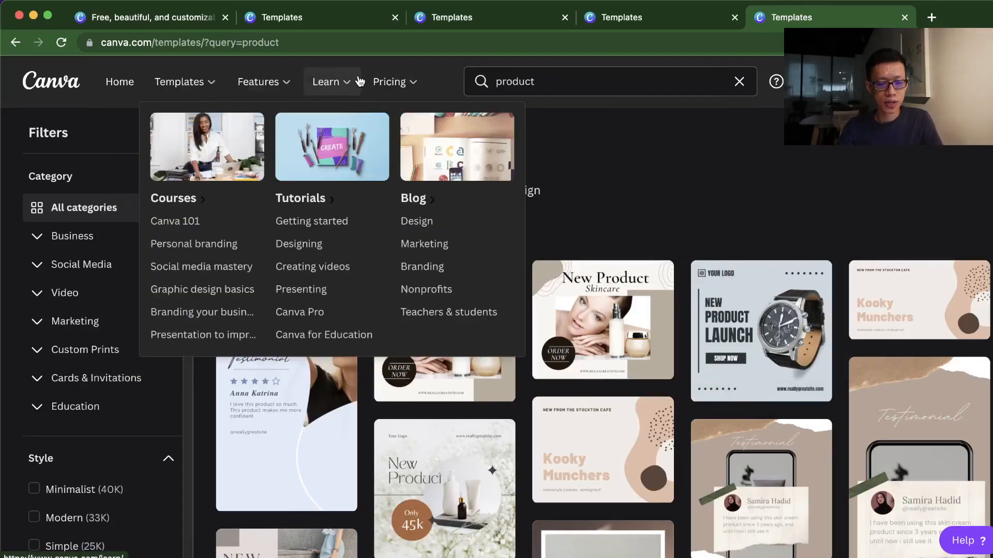